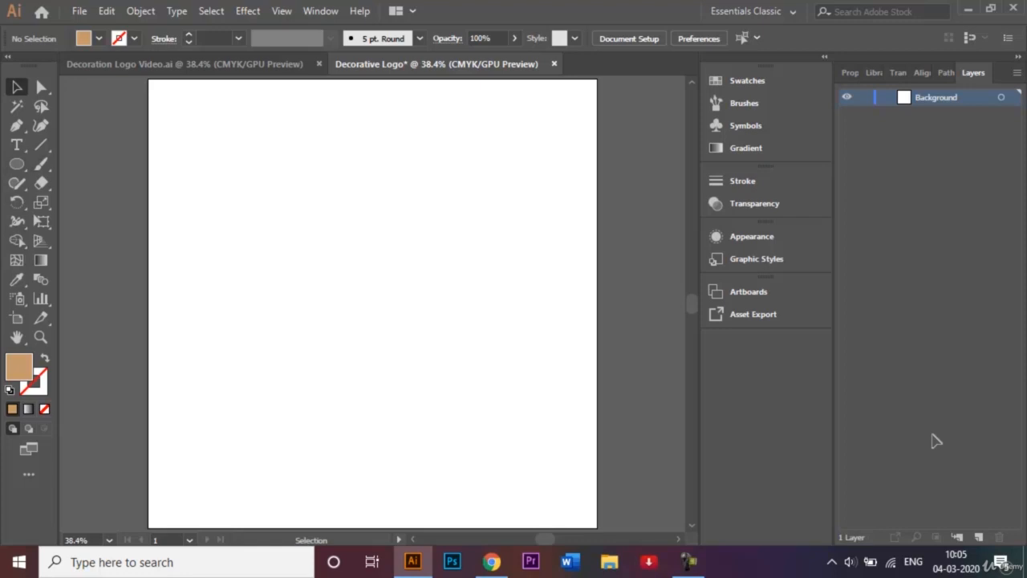
Step: Create a 1000 × 1000 px tan rectangle without a stroke on the Background layer
key(m)
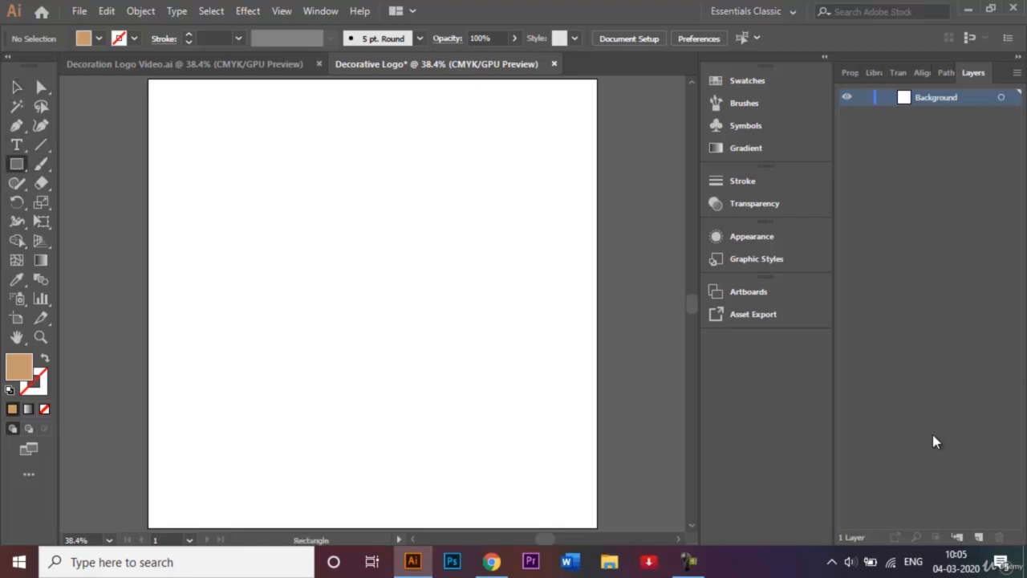
right_click(16, 164)
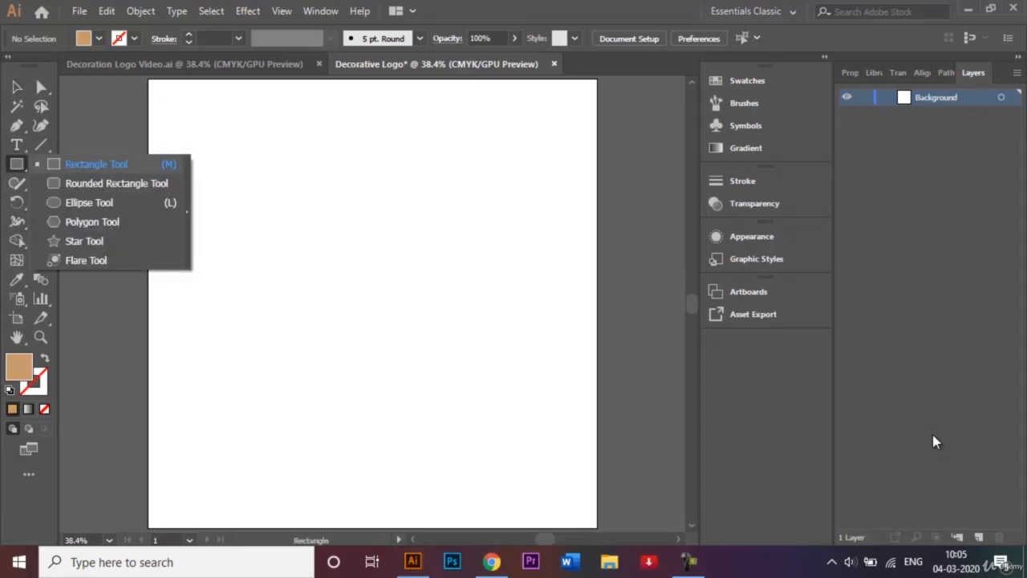
click(96, 163)
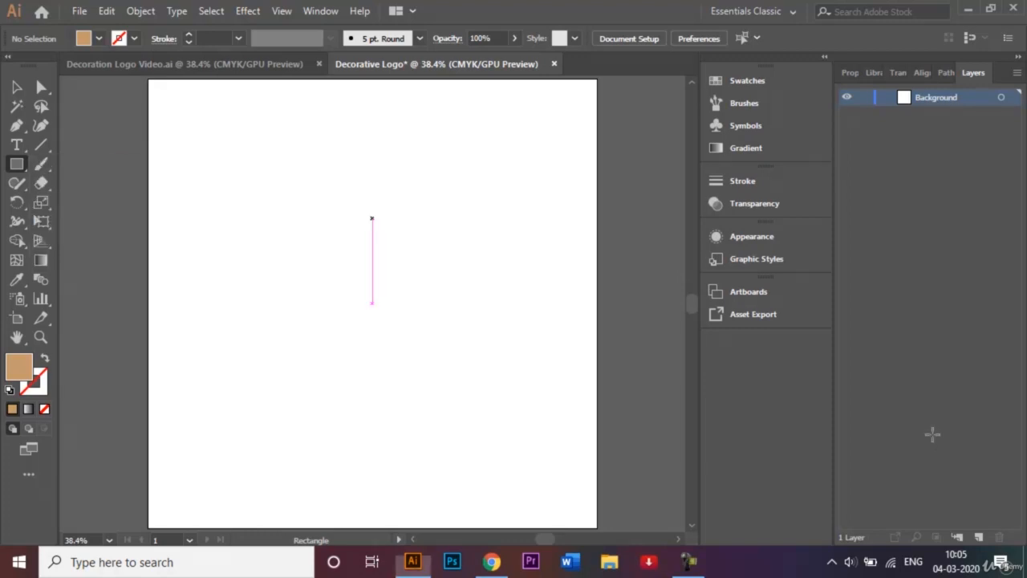
click(371, 218)
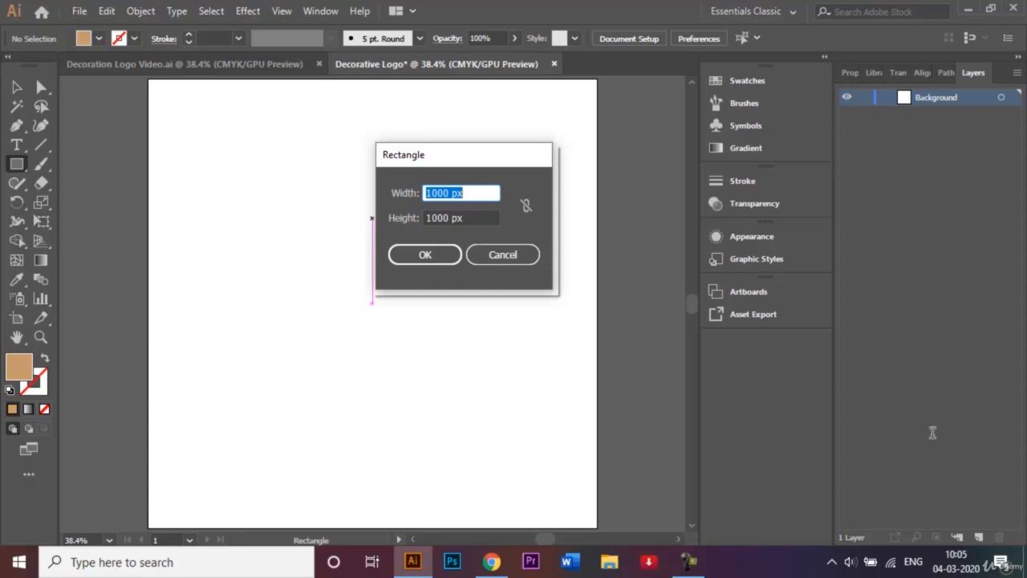
key(Return)
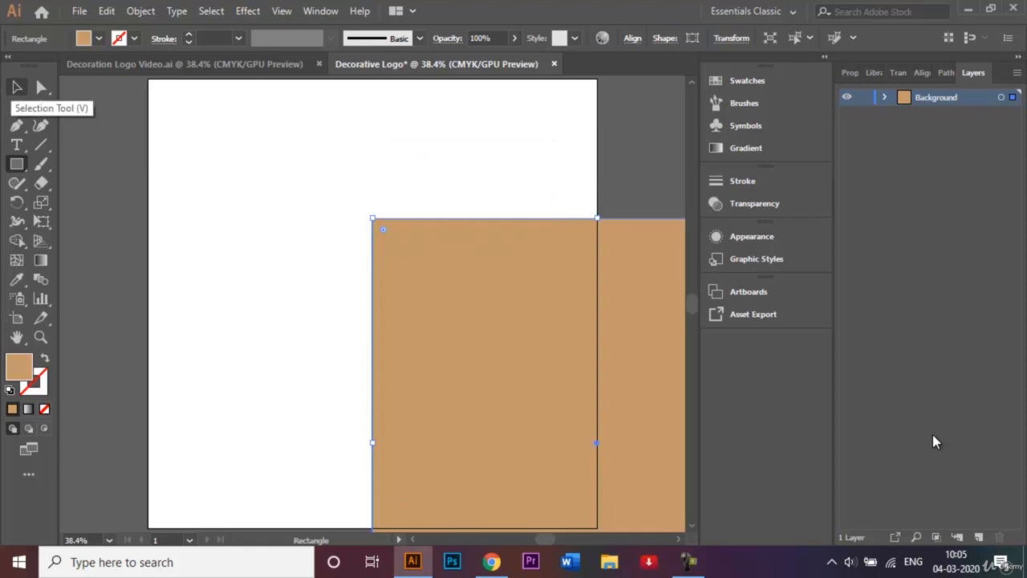
Step: Move the tan rectangle so it covers the artboard exactly, and lock the Background layer
click(16, 87)
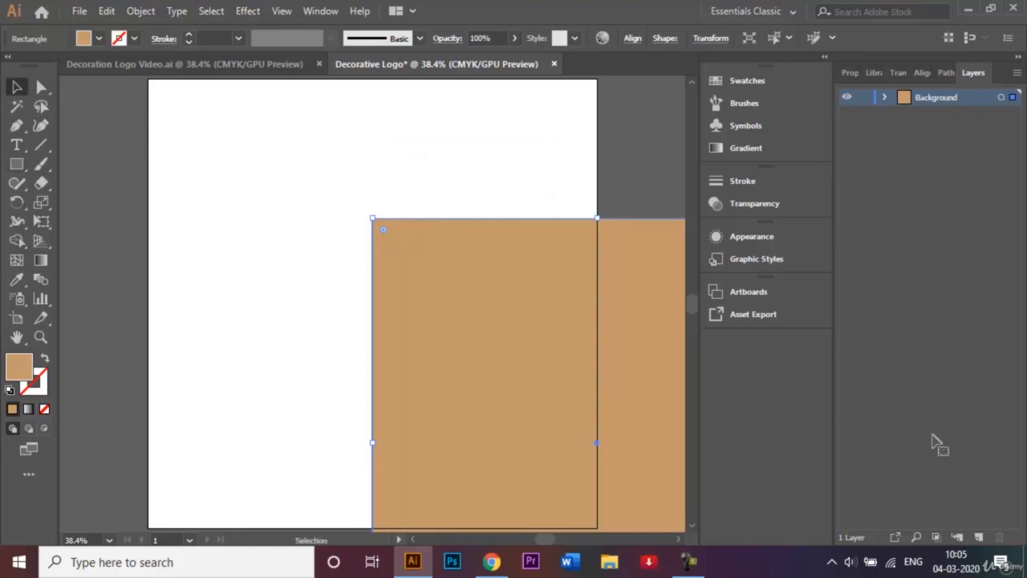
drag(481, 366, 273, 232)
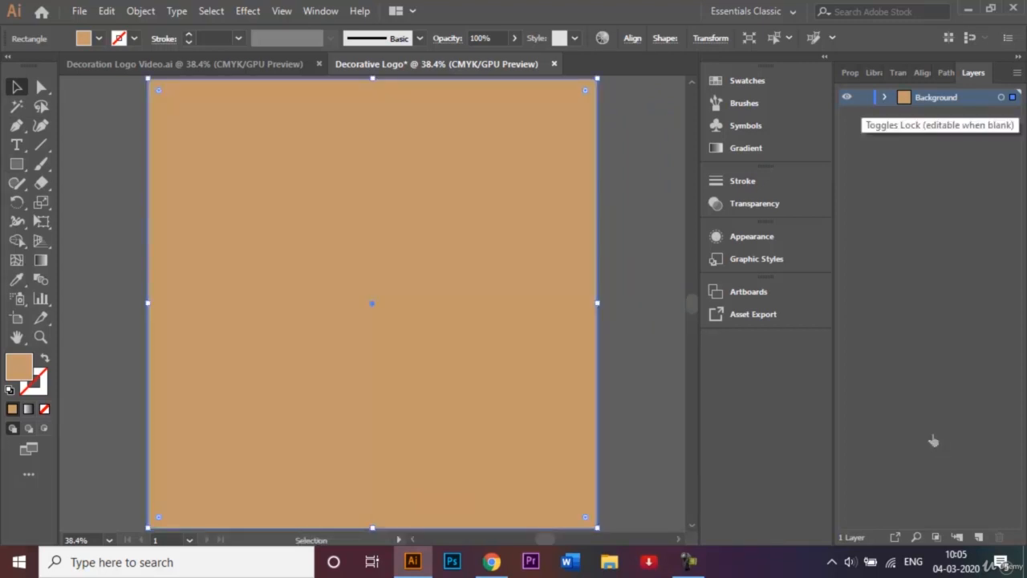
click(864, 97)
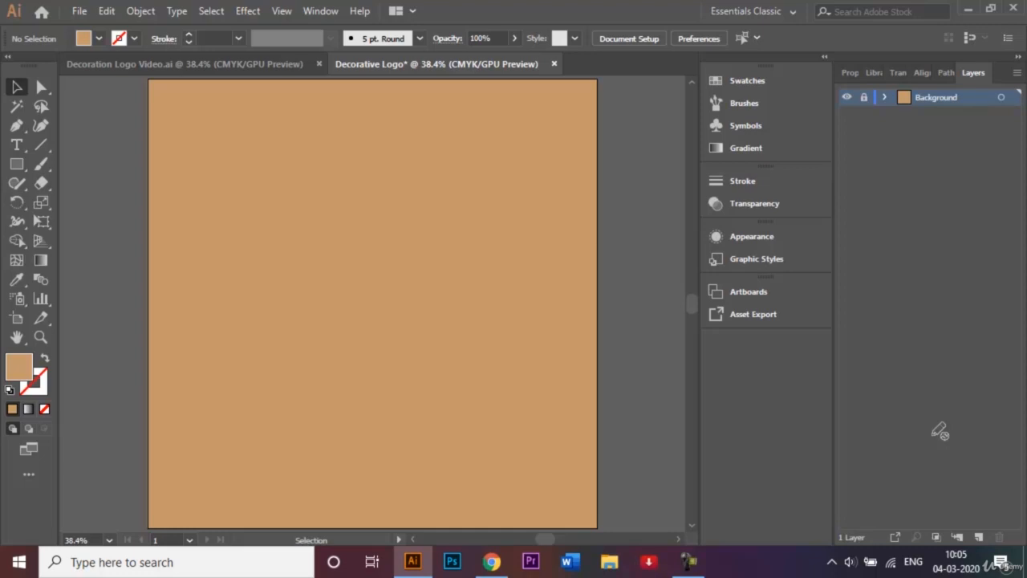
Step: Add a new layer above Background in the Decorative Logo document and name it Logo
key(ctrl+Tab)
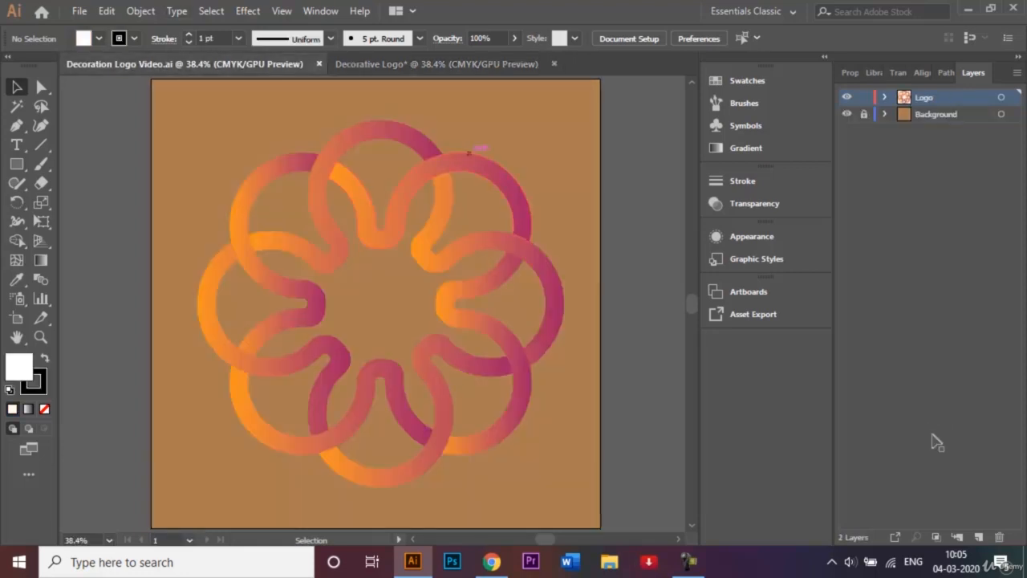
key(ctrl+Tab)
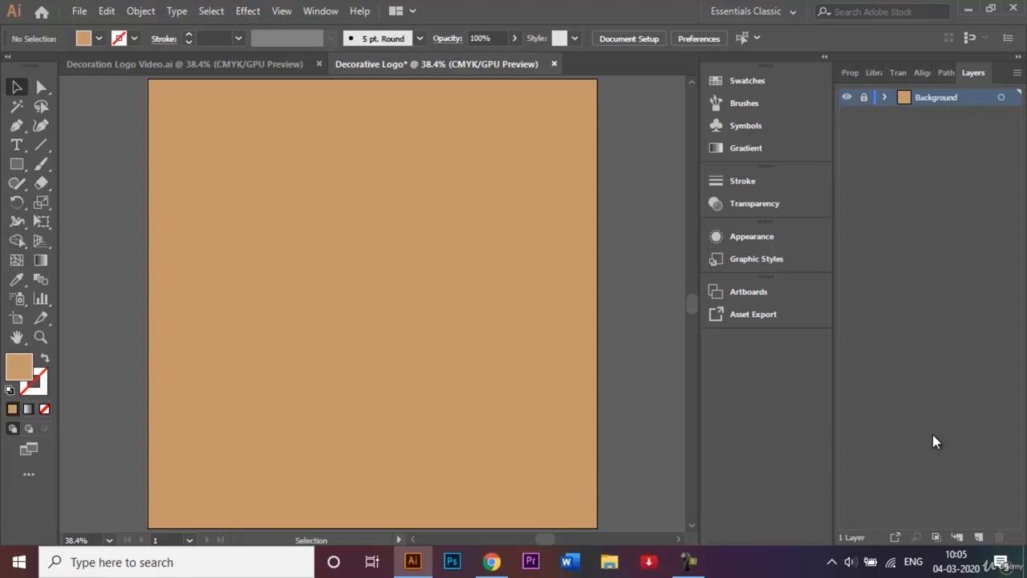
key(ctrl+l)
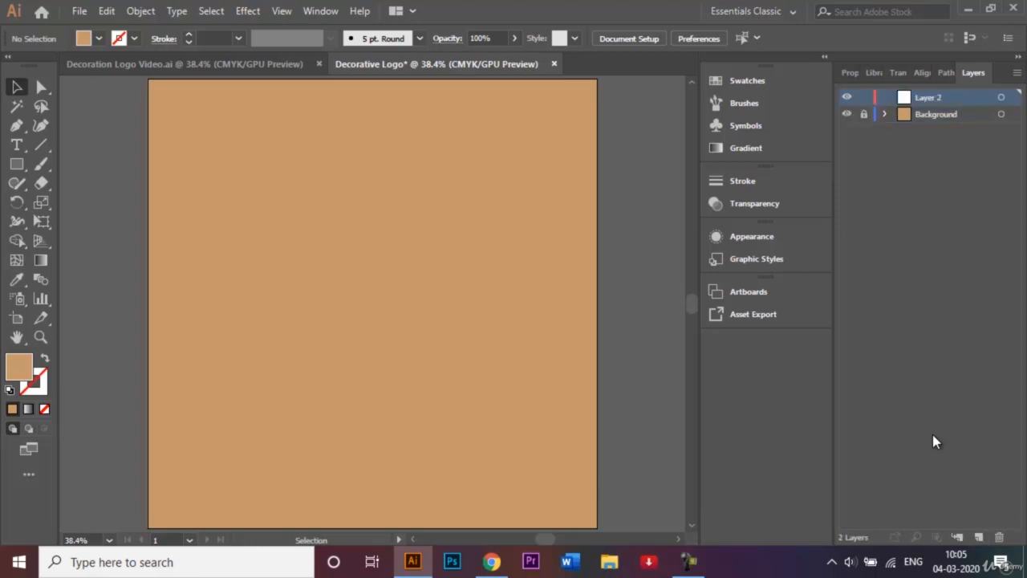
key(F2)
text(d)
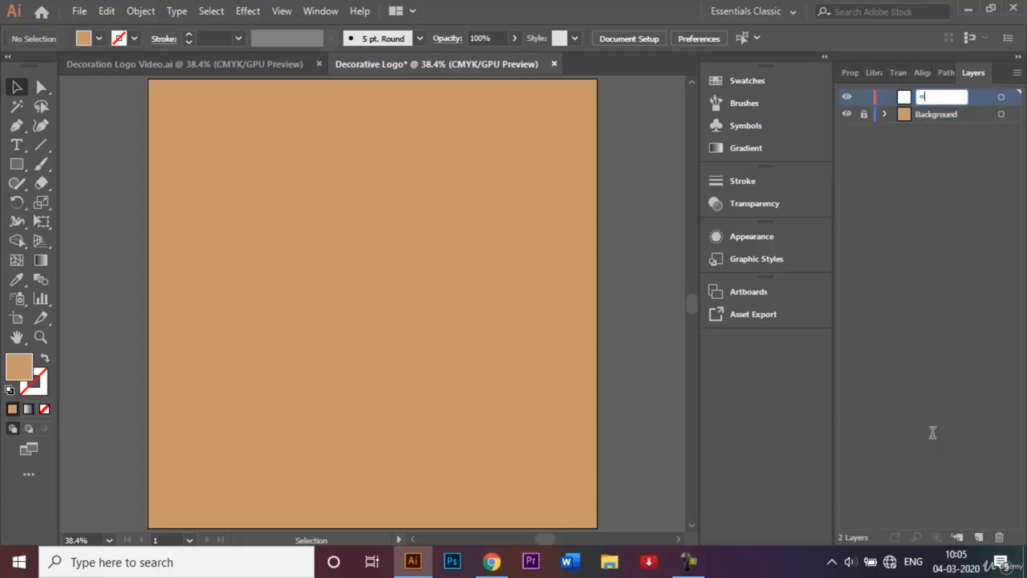
key(BackSpace)
text(Logo)
key(Return)
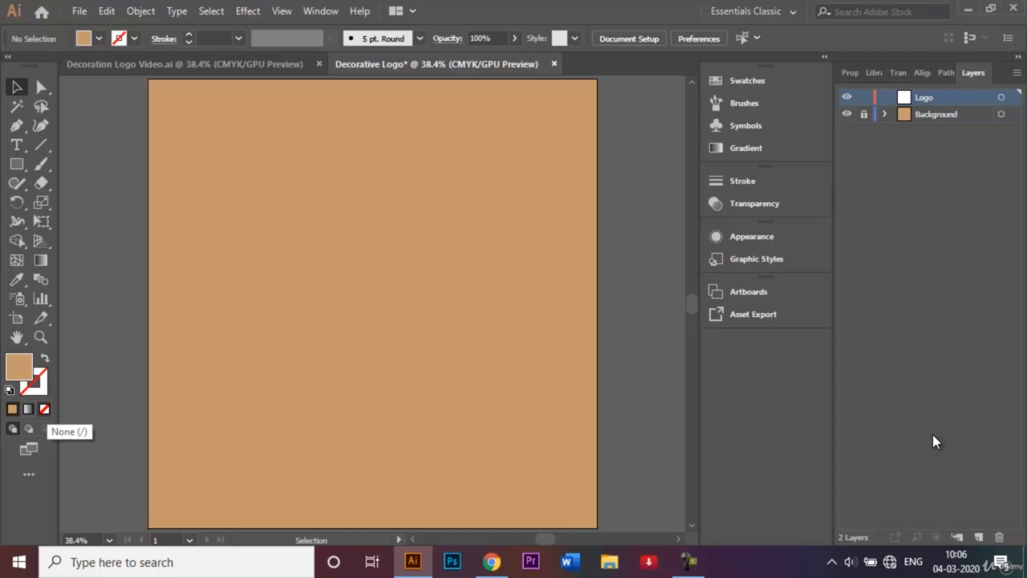
Step: Set the drawing defaults to no fill and a white 3 pt stroke
key(slash)
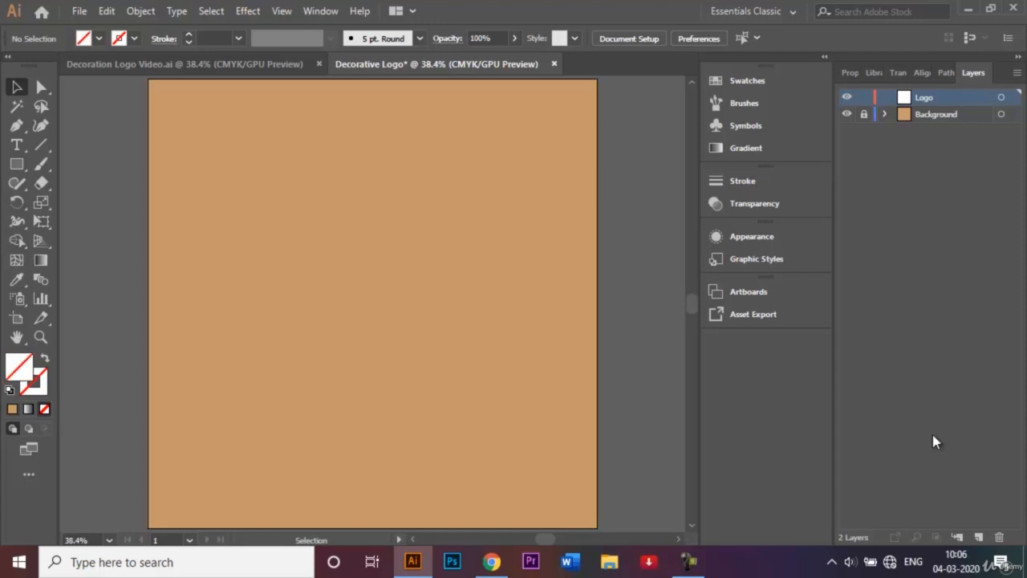
click(134, 38)
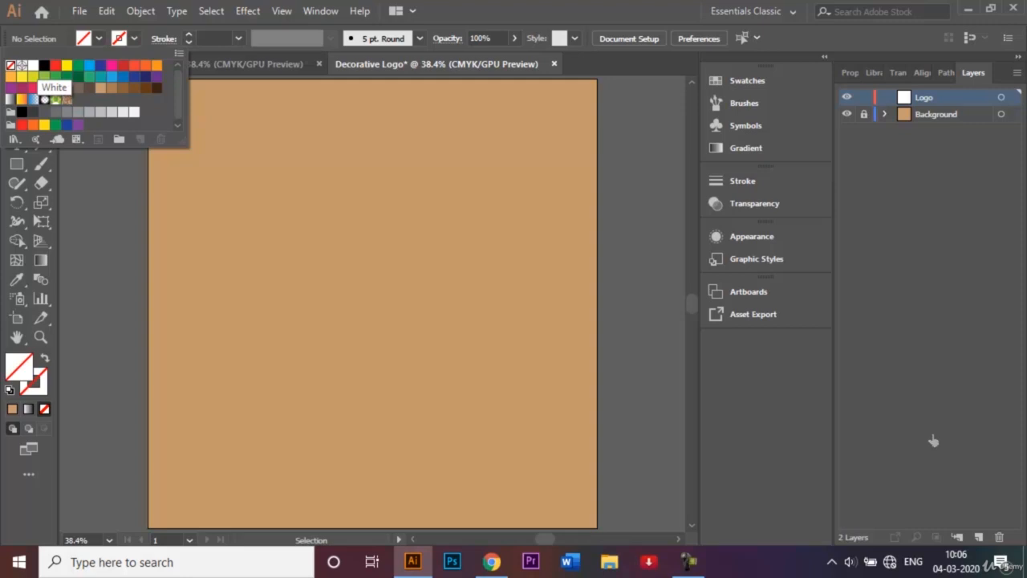
click(33, 65)
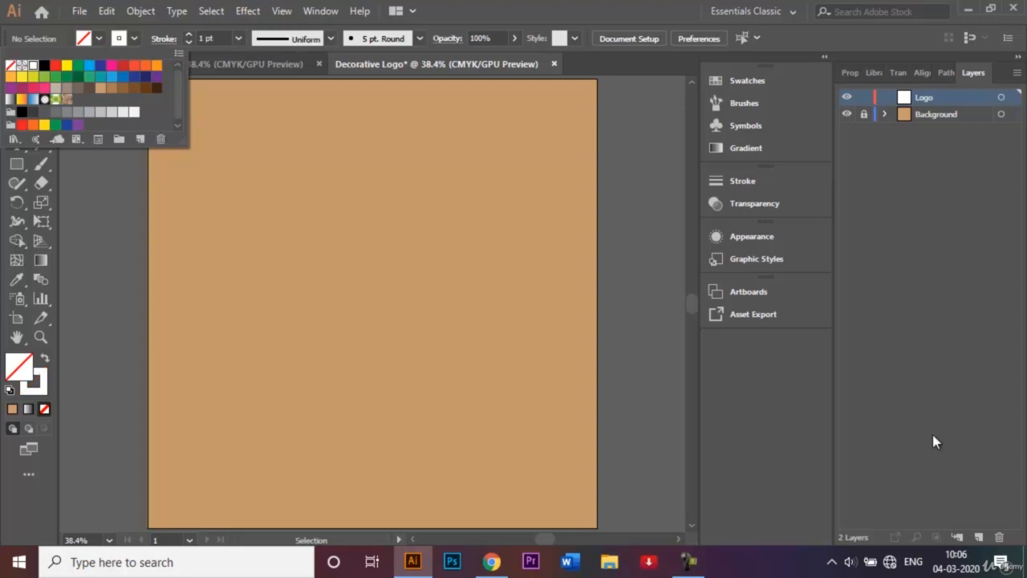
click(933, 440)
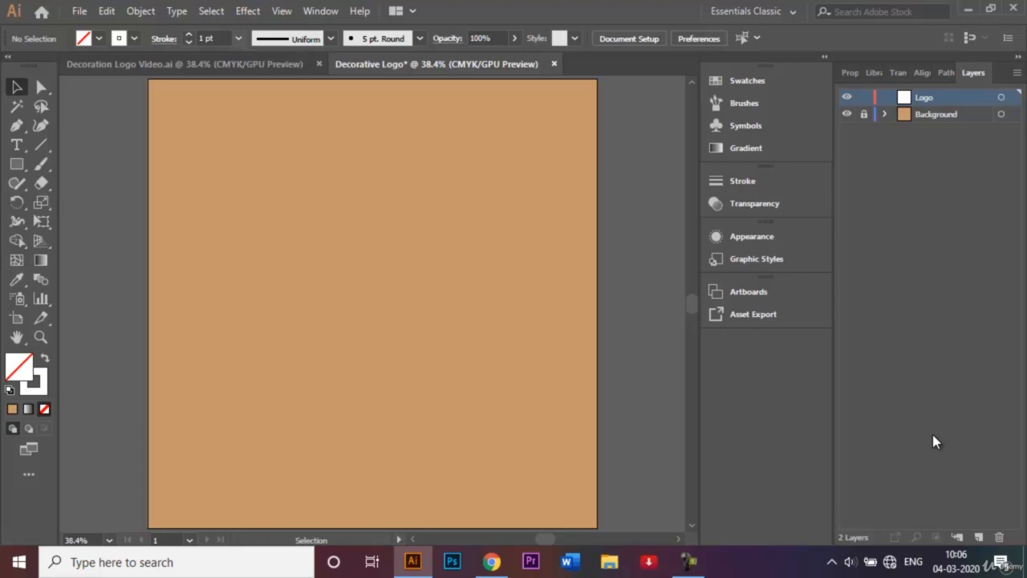
click(238, 39)
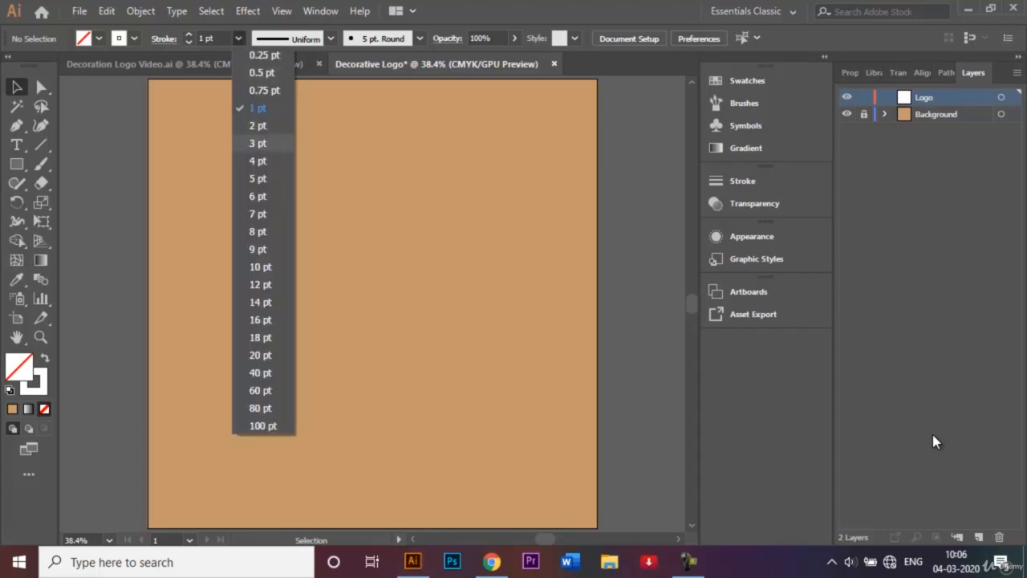
key(Return)
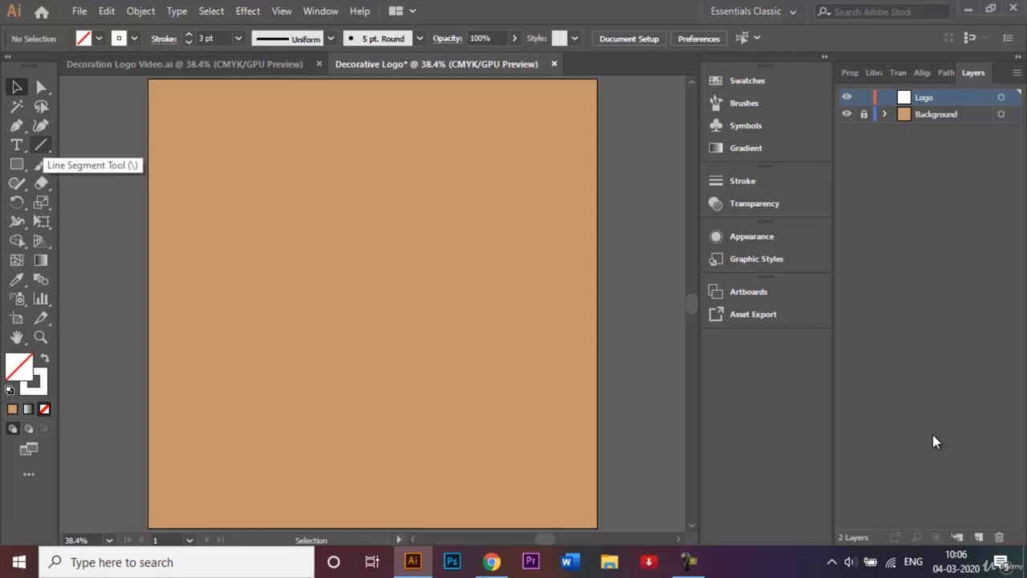
Step: Draw a horizontal line from the artboard's centre to just short of its right edge, and deselect it
key(backslash)
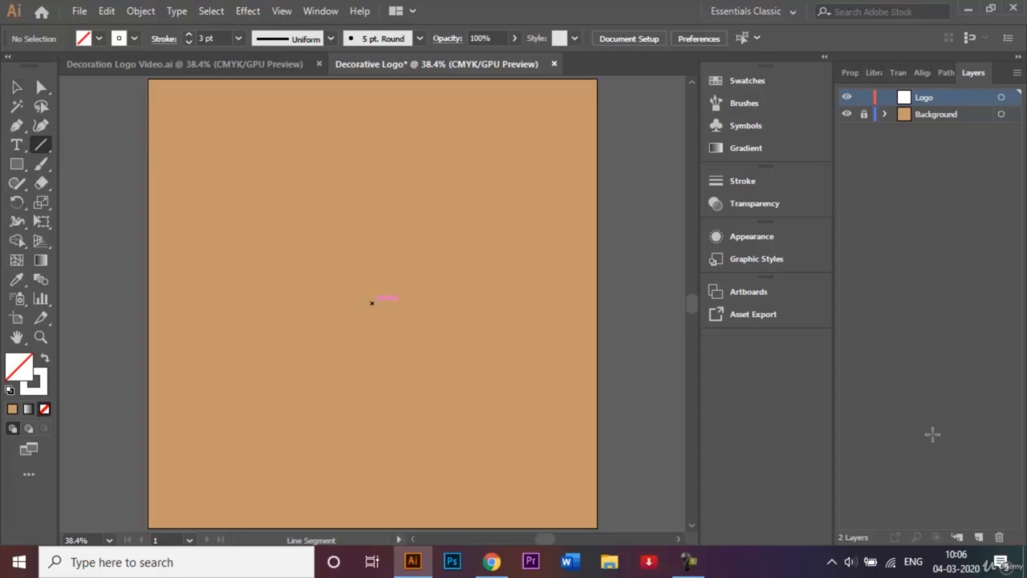
drag(372, 302, 570, 303)
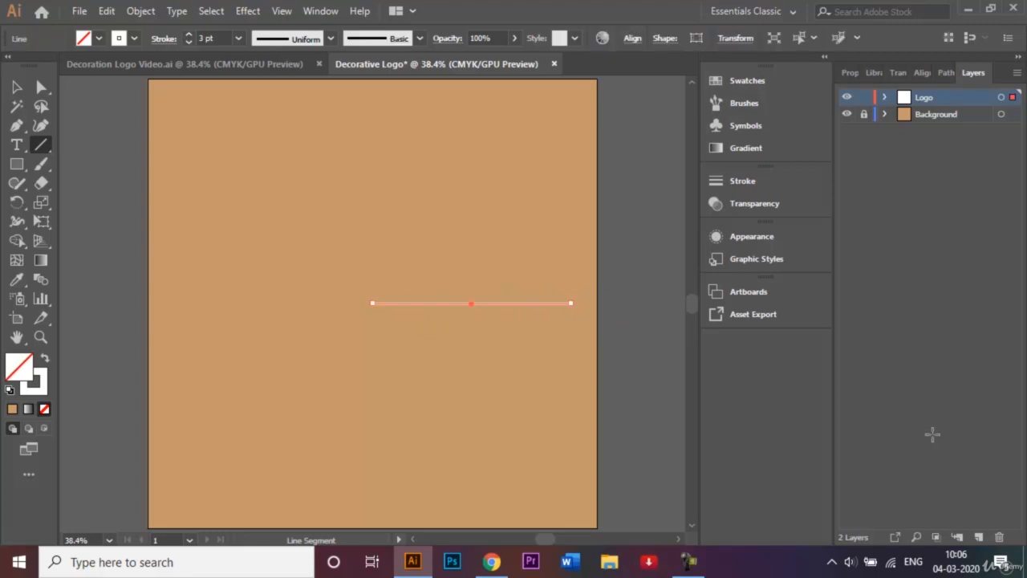
key(v)
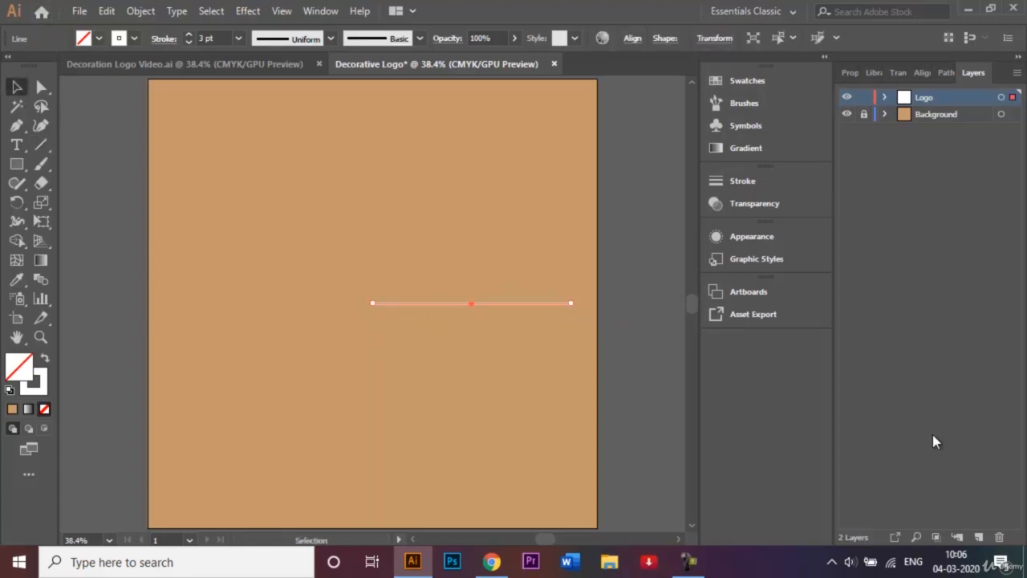
key(ctrl+shift+a)
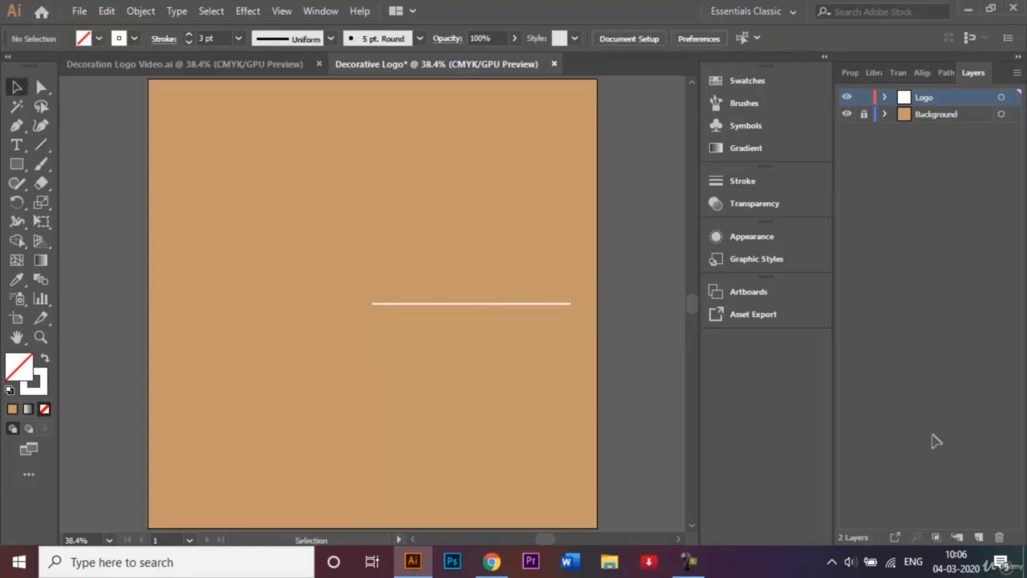
Step: Create a circle 200 px wide and 200 px high with the Ellipse tool on the Logo layer
key(ctrl+Tab)
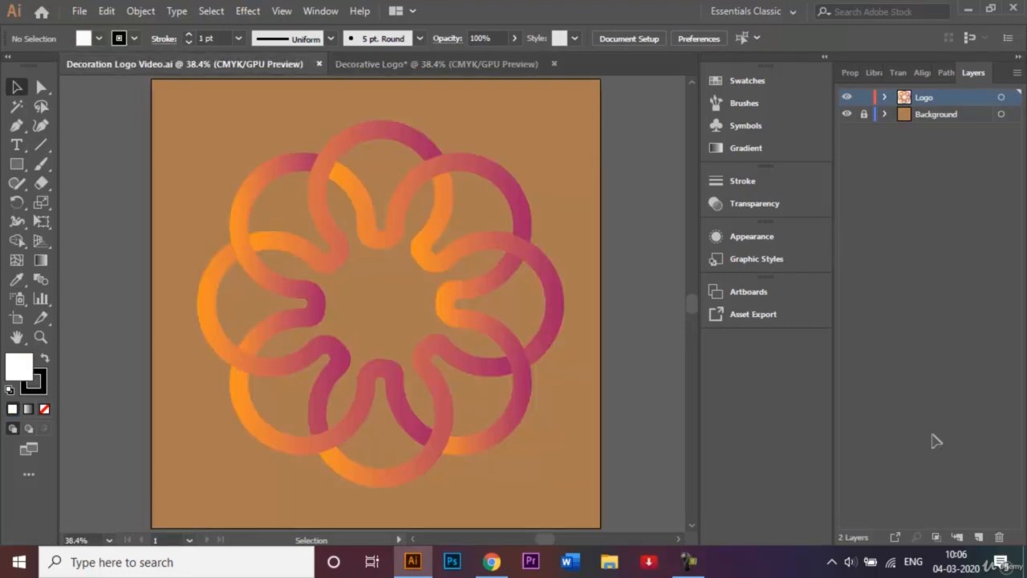
key(ctrl+Tab)
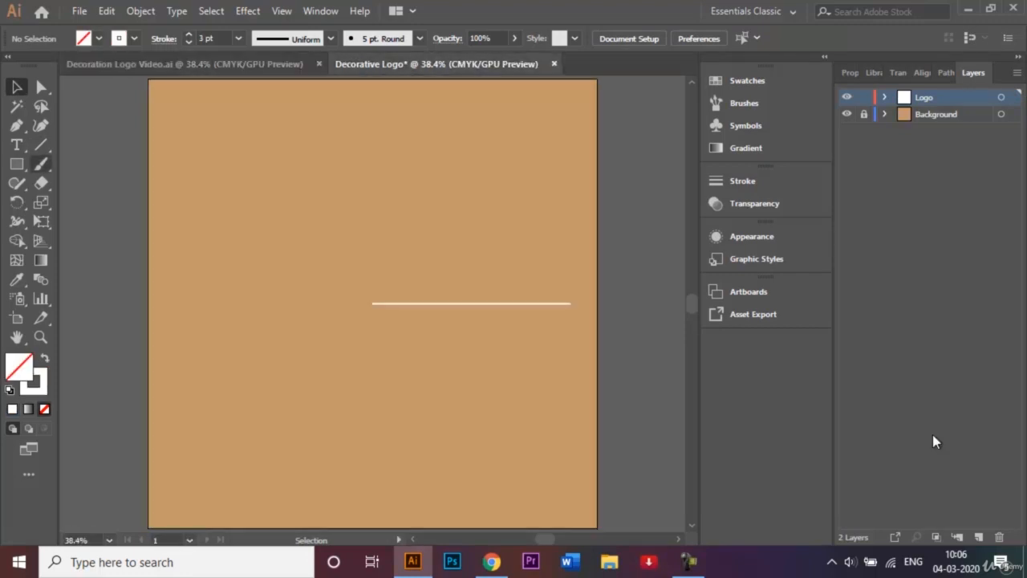
key(m)
click(17, 164)
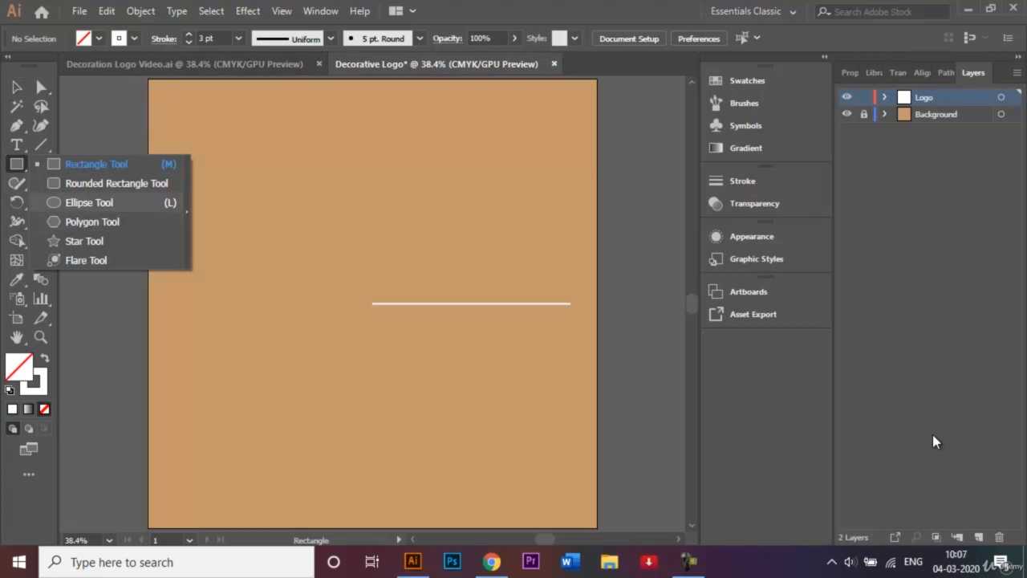
key(l)
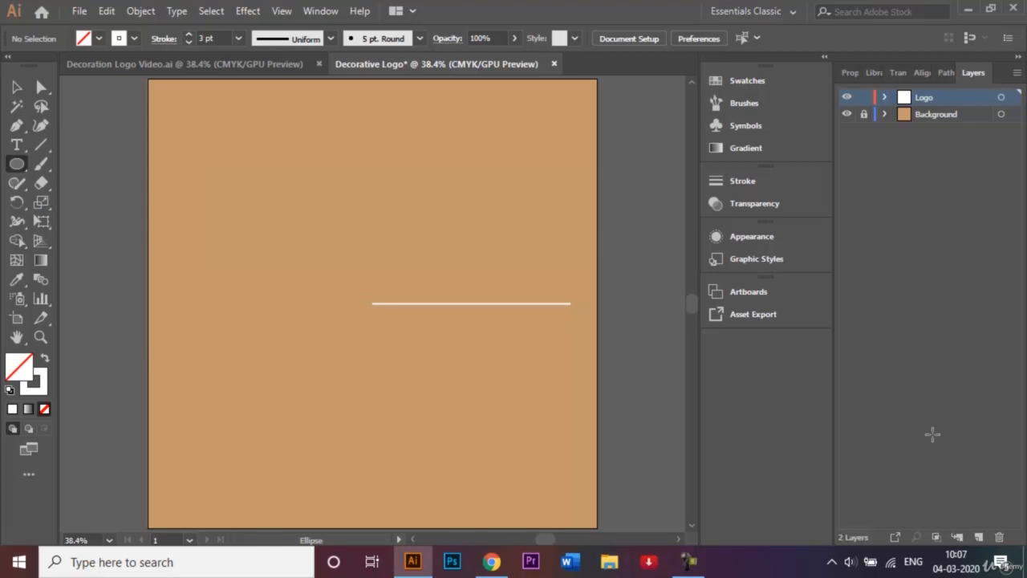
click(932, 434)
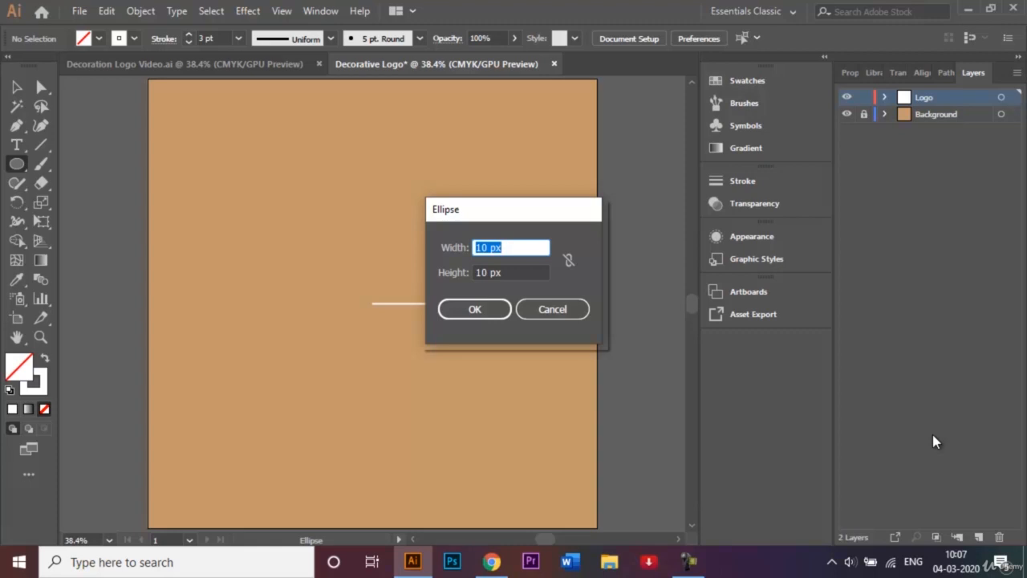
text(200)
key(Tab)
text(200 px)
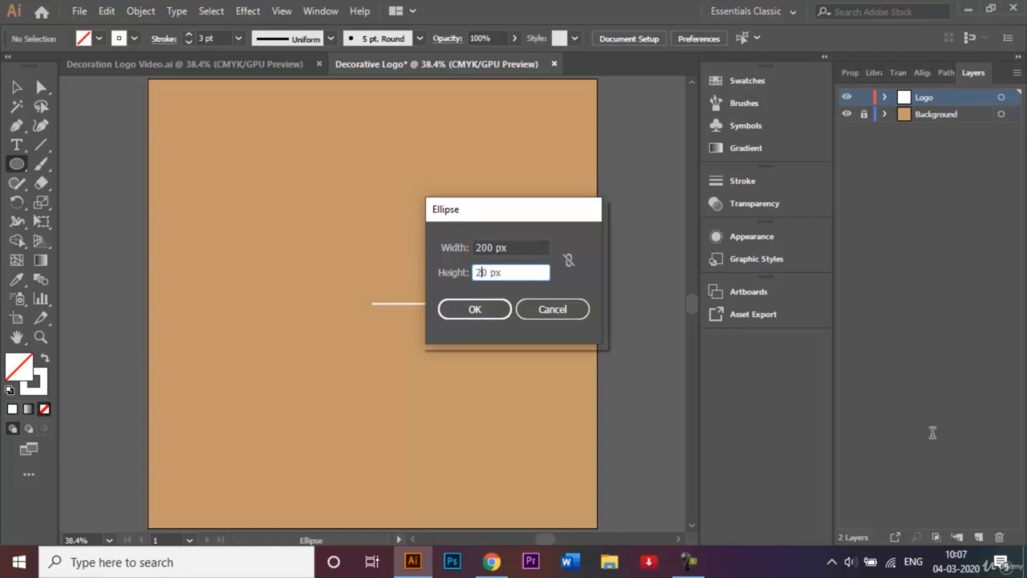
key(Return)
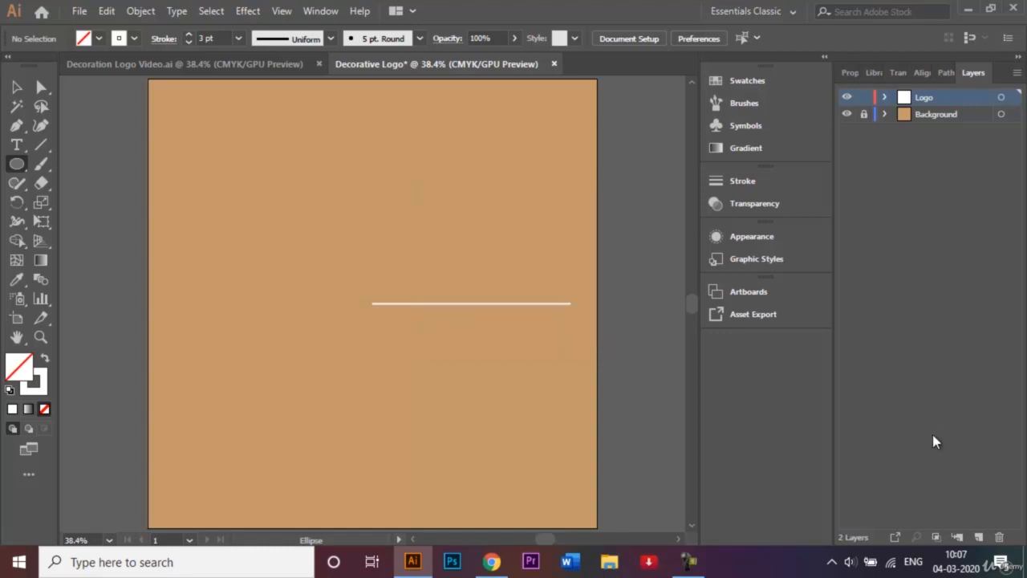
Step: Move the circle so its centre is level with the line and it overlaps the line's left end, and deselect it
key(v)
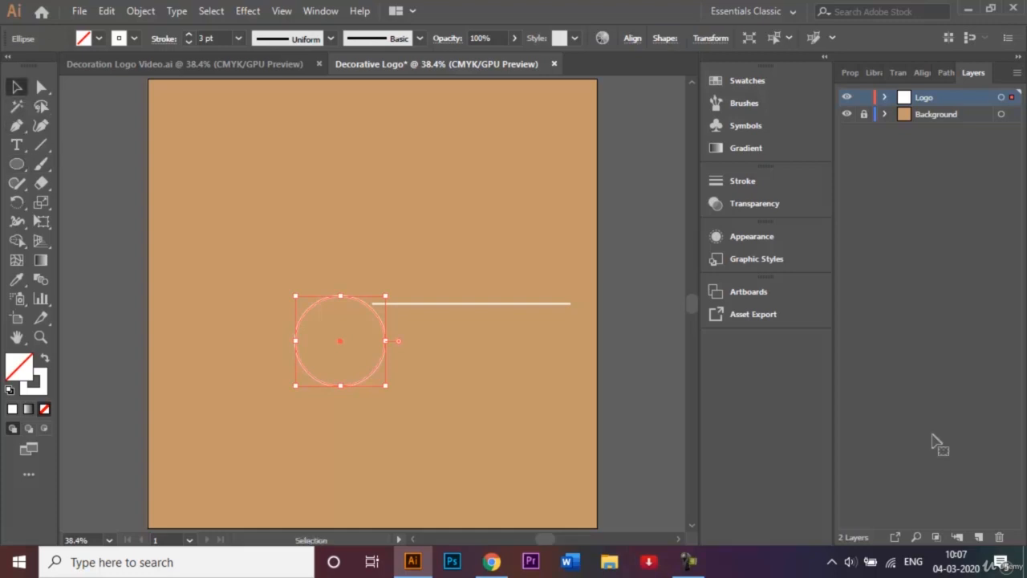
drag(340, 341, 344, 303)
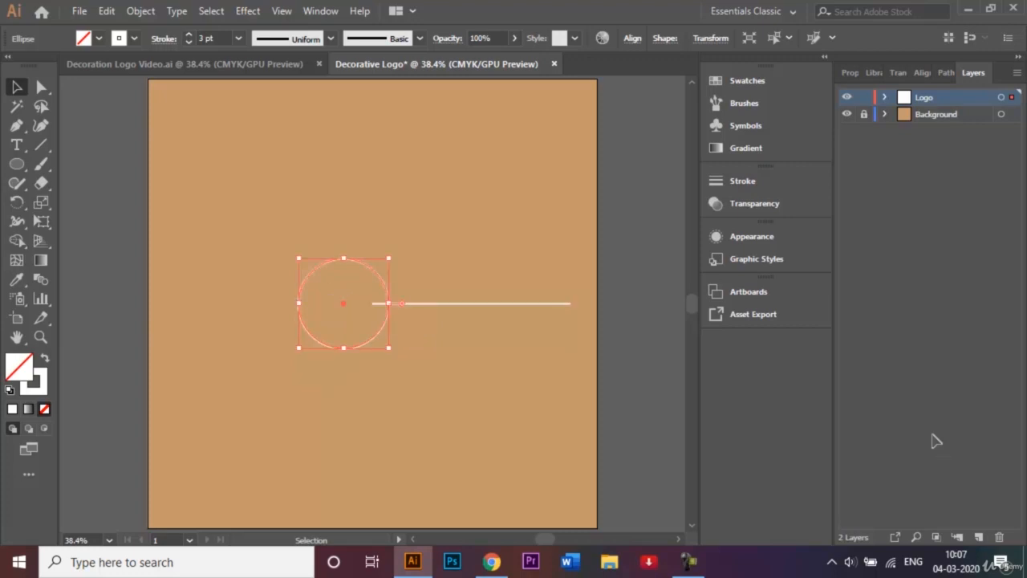
key(ctrl+shift+a)
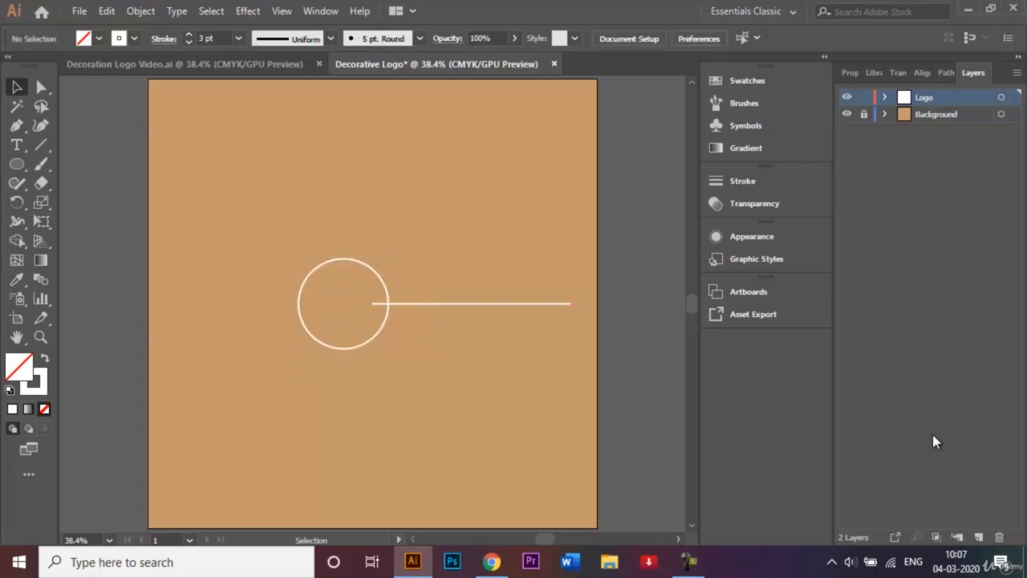
click(688, 562)
click(950, 487)
key(F9)
Step: Create a second circle 150 px wide and 150 px high with the Ellipse tool on the Logo layer
key(l)
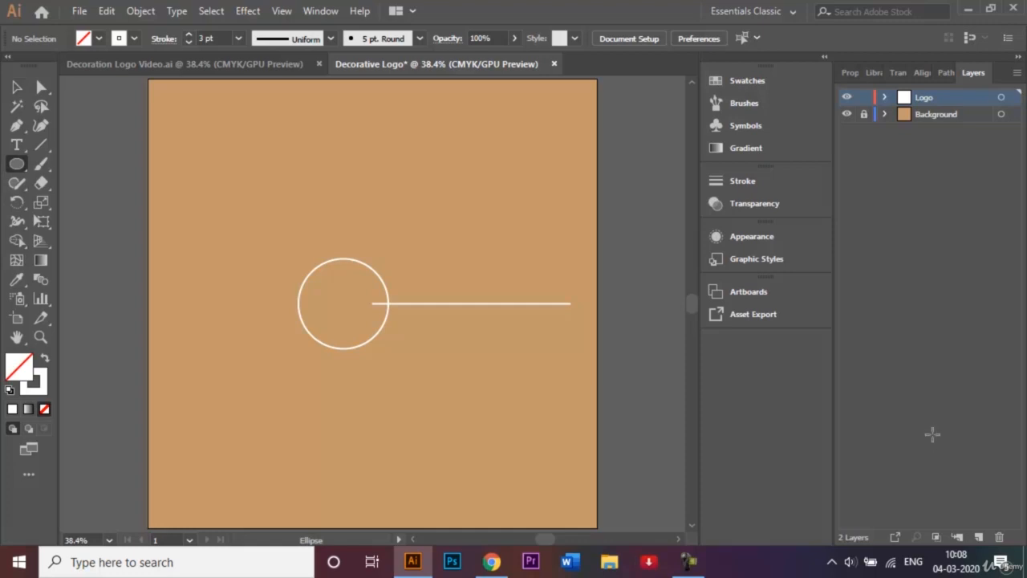
click(932, 434)
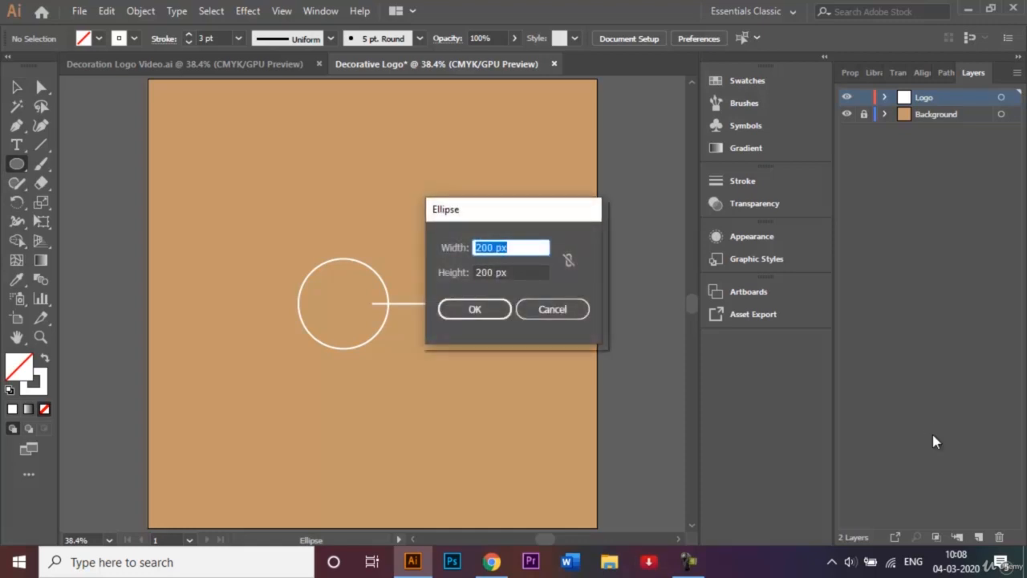
text(150)
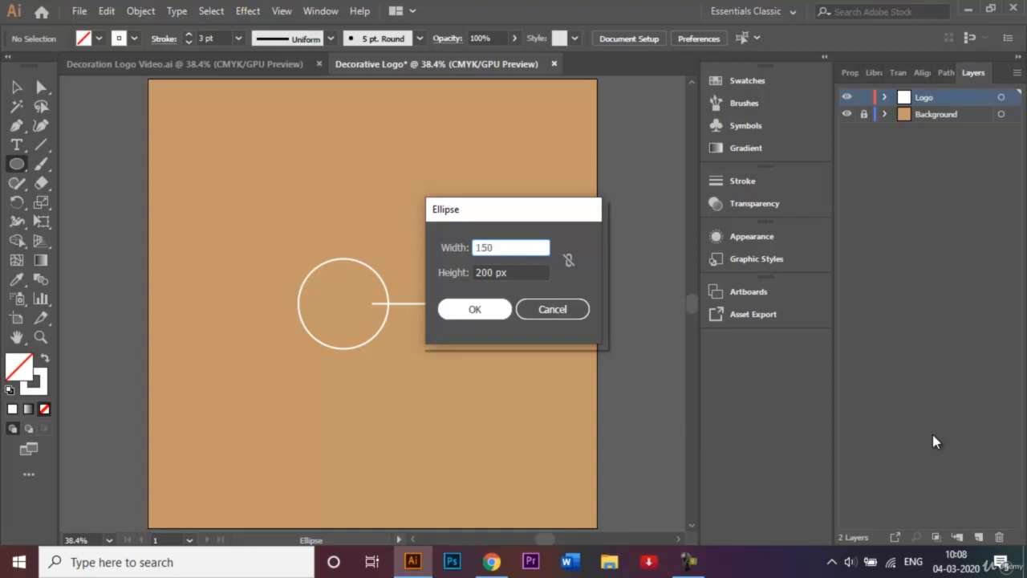
click(933, 432)
key(BackSpace)
key(BackSpace)
key(BackSpace)
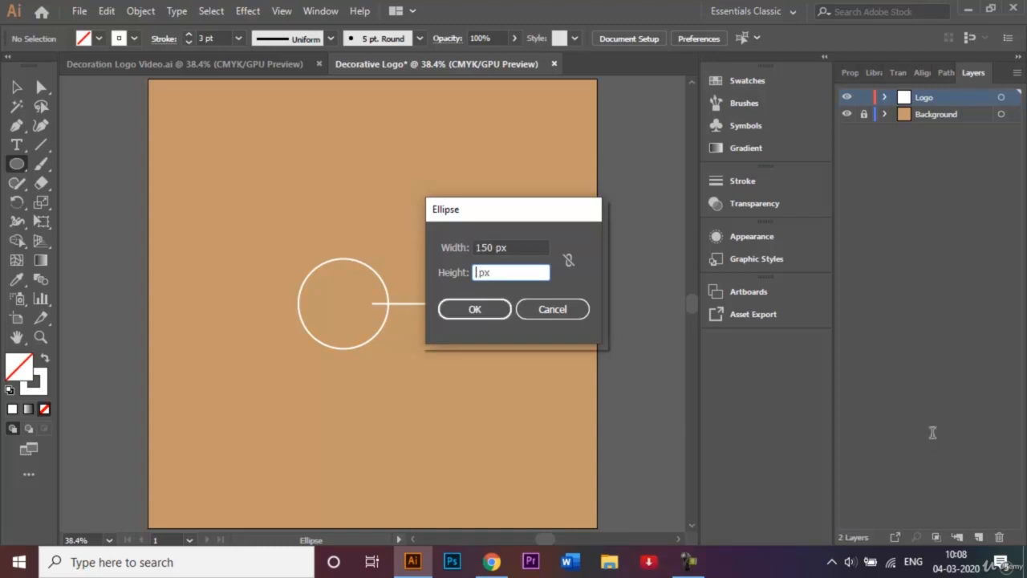
text(150)
key(Return)
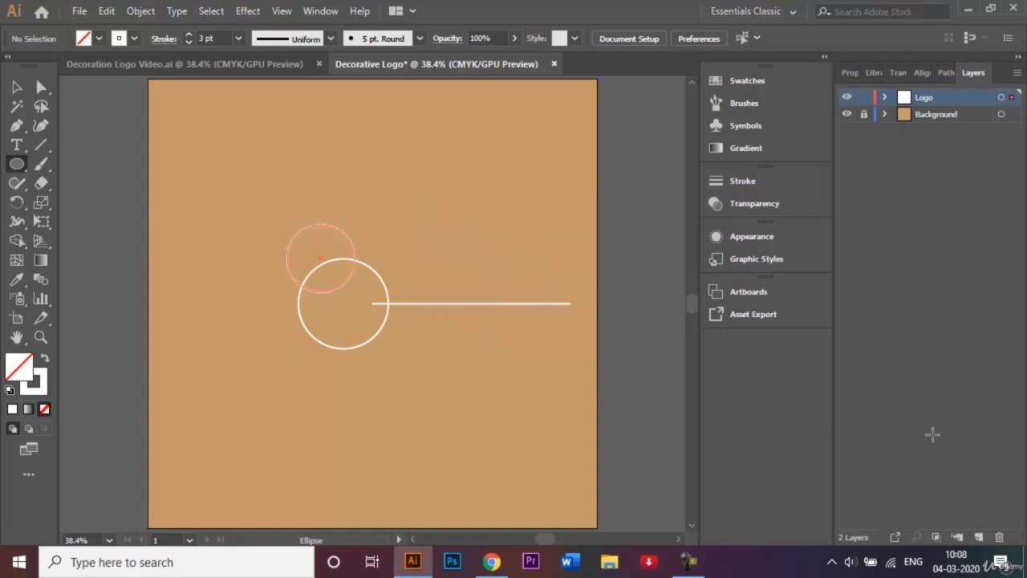
Step: Move the 150 px circle so it is concentric with the 200 px circle, and deselect it
key(v)
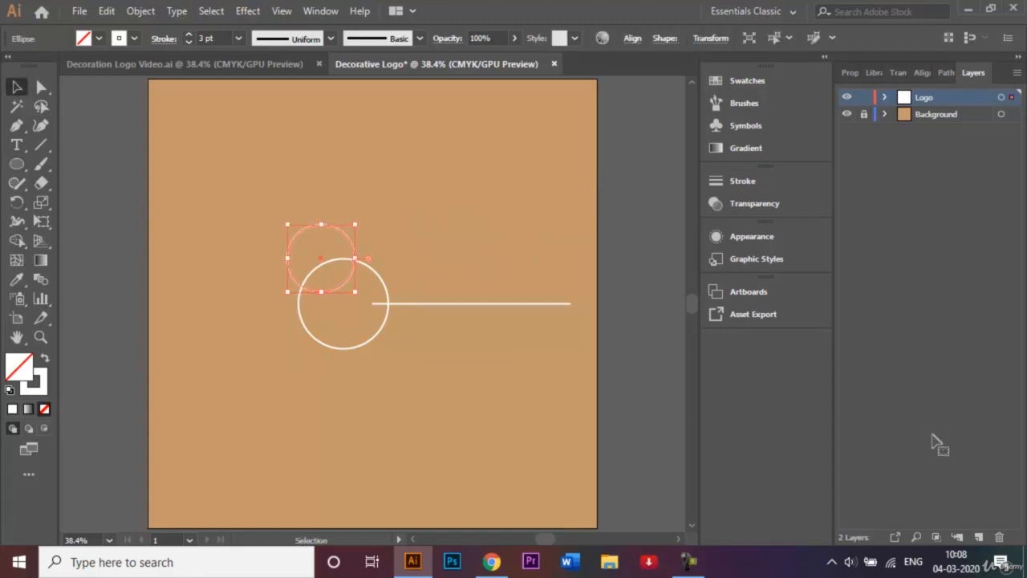
drag(321, 257, 343, 303)
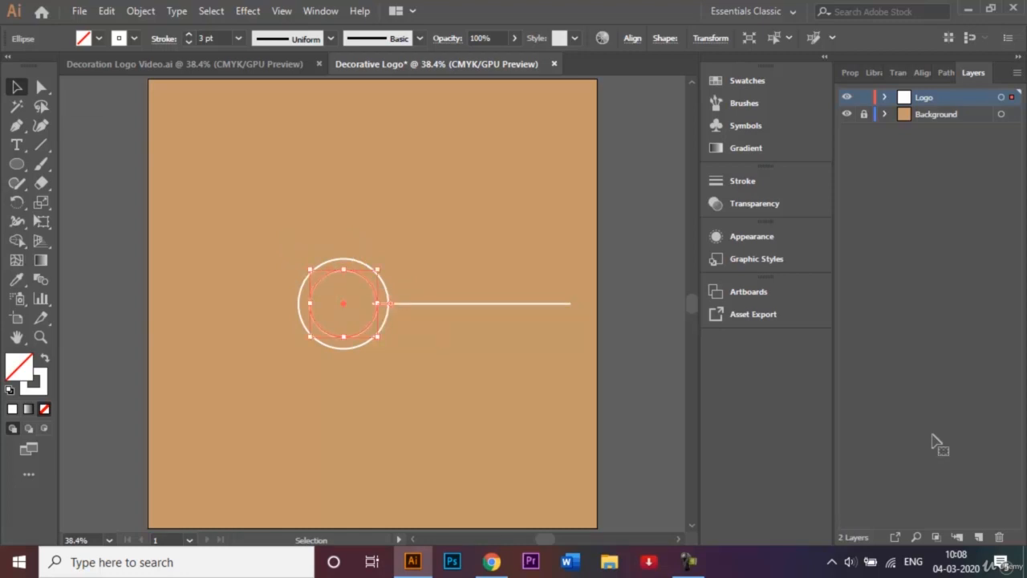
key(ctrl+shift+a)
Step: Create a third circle 60 px wide and 60 px high with the Ellipse tool
key(l)
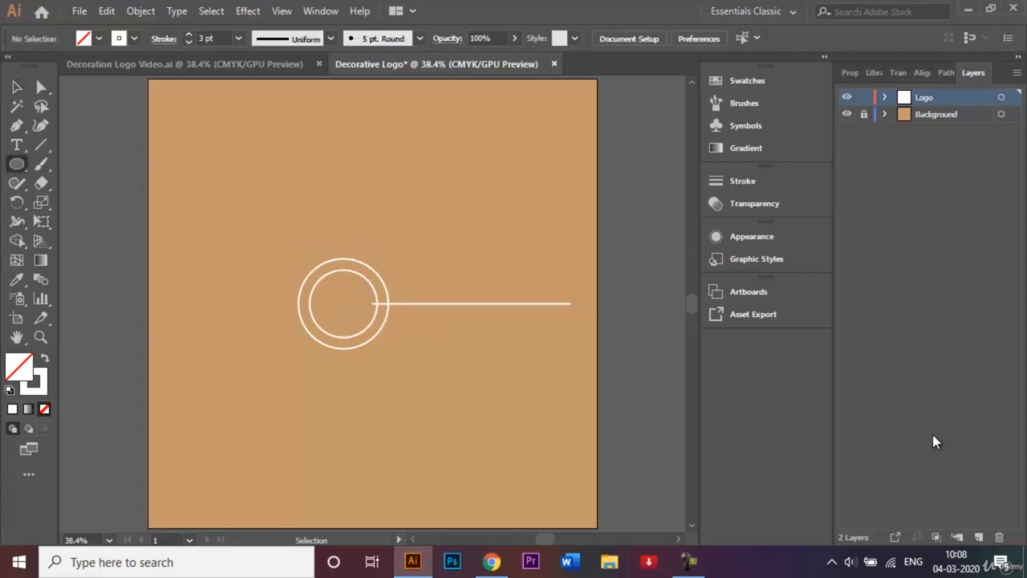
key(Return)
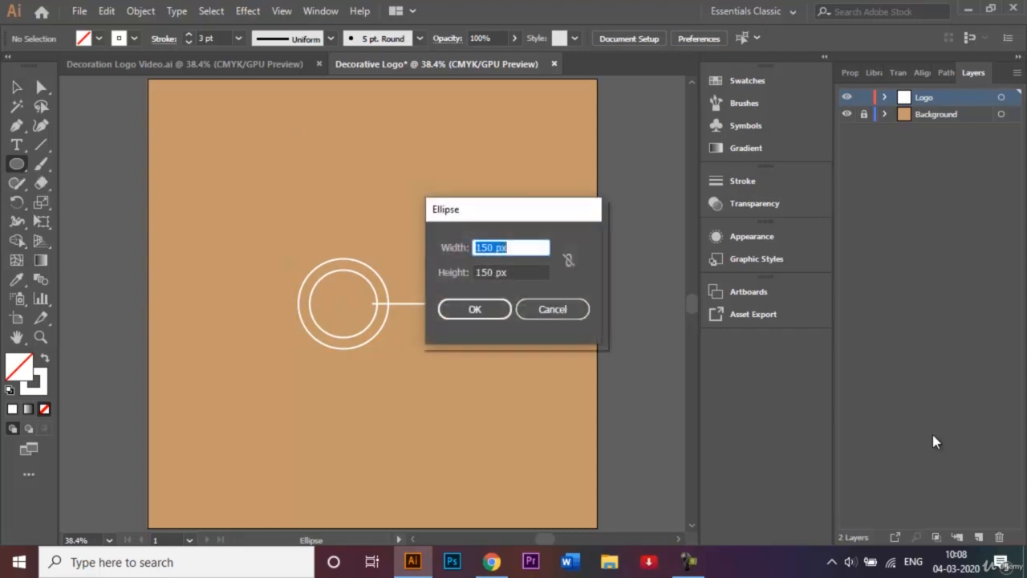
key(BackSpace)
text(60)
key(Tab)
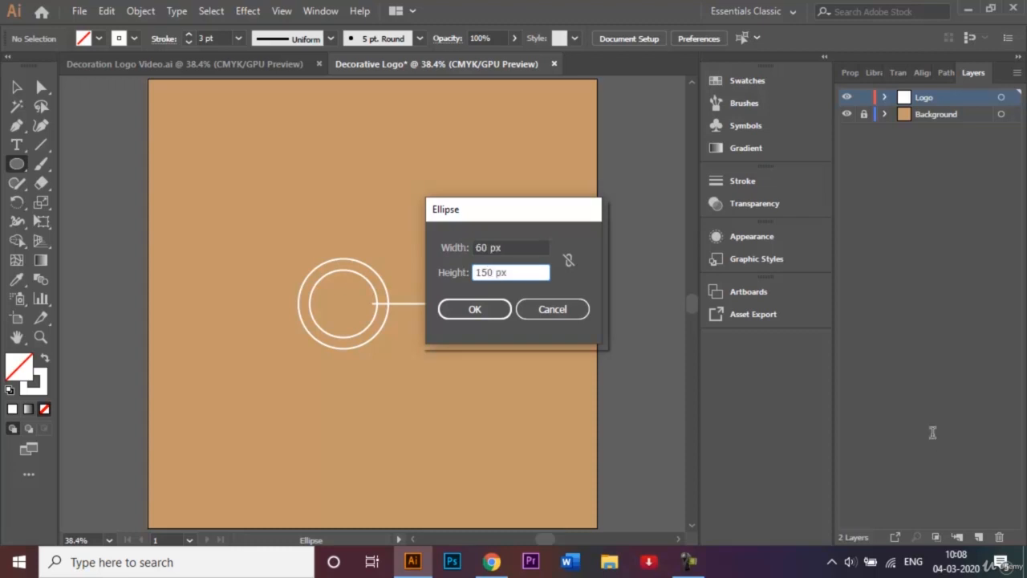
key(BackSpace)
key(BackSpace)
key(BackSpace)
text(60)
key(Return)
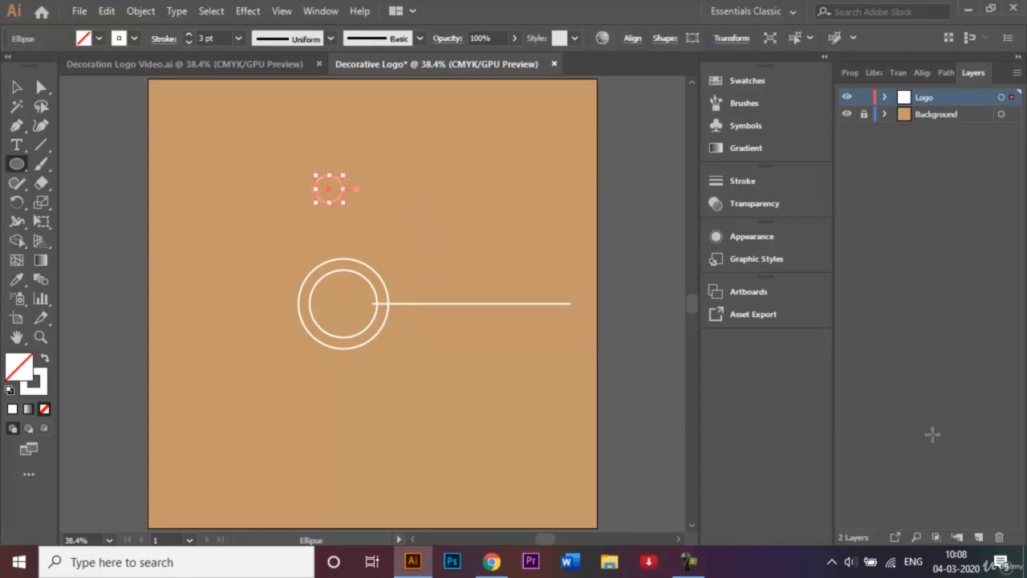
Step: Move the 60 px circle to the centre of the two larger circles, and deselect it
key(v)
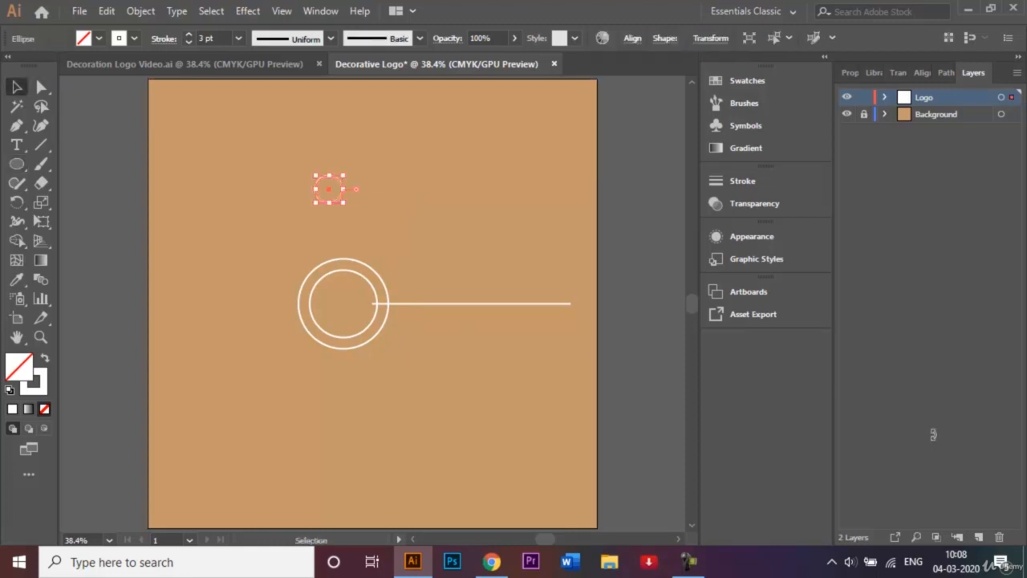
drag(343, 190, 359, 304)
key(ctrl+shift+a)
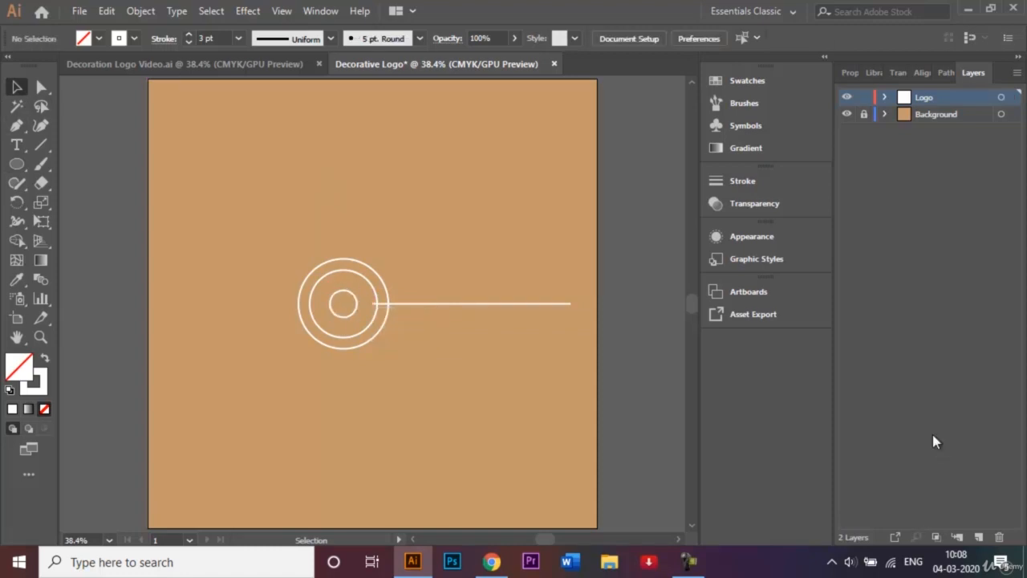
Step: Create a small fourth circle 10 px in diameter with the Ellipse tool
key(l)
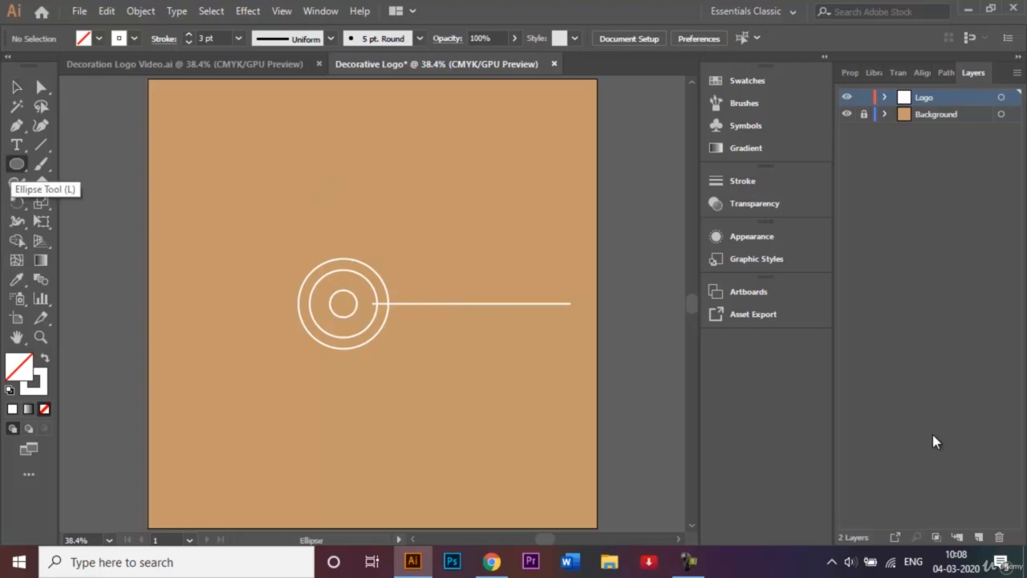
key(Return)
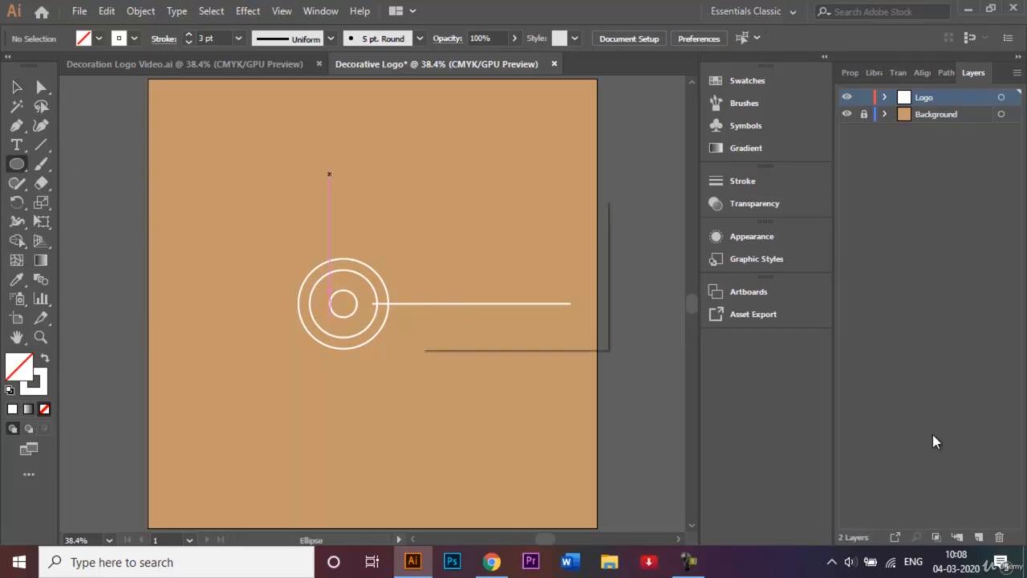
key(BackSpace)
text(10)
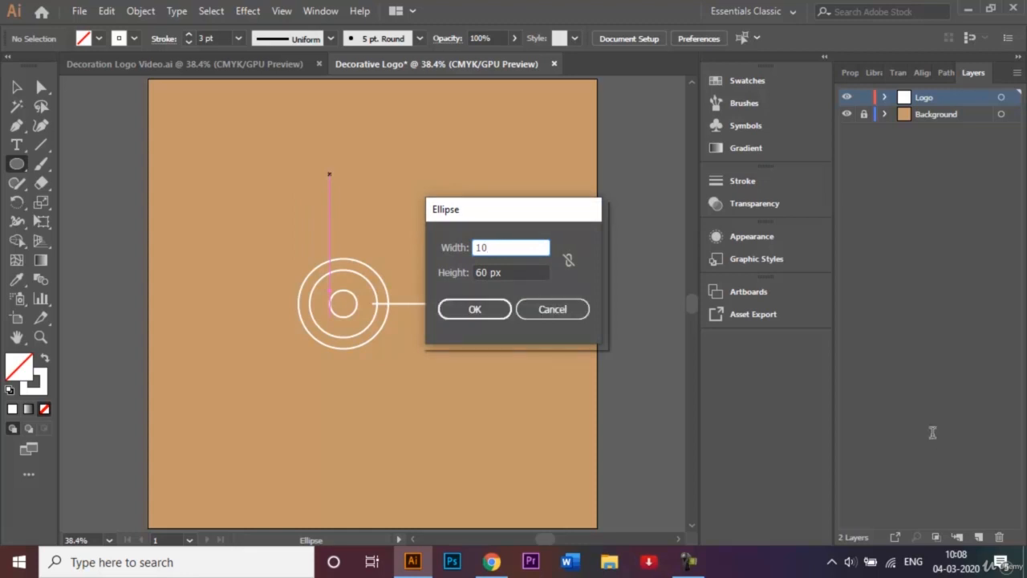
key(Tab)
text(1)
key(Return)
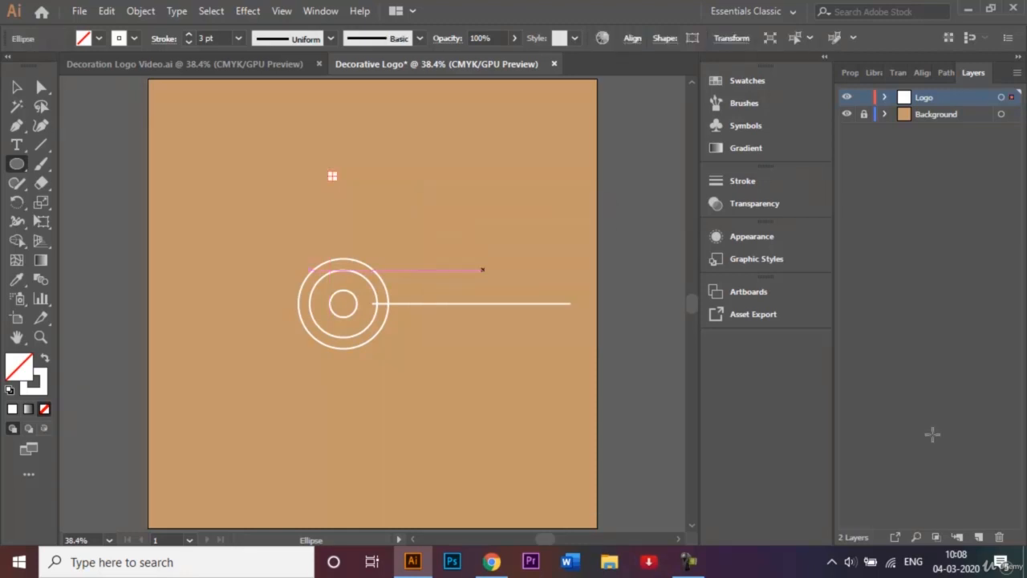
Step: Nudge the smallest circle down and to the right to near the centre of the 60 px circle, and deselect it
key(v)
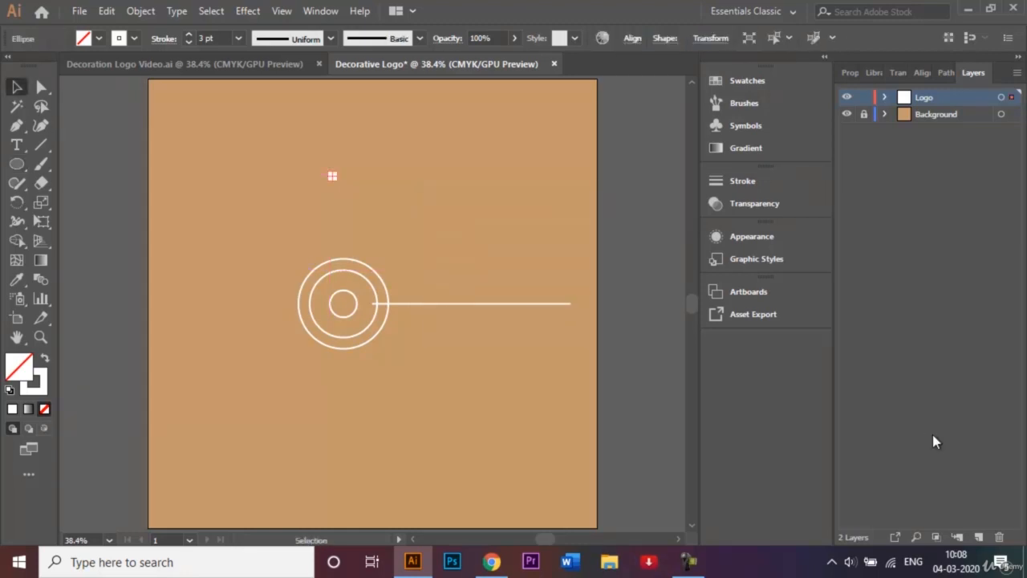
key(shift+Down)
key(shift+Down)
key(shift+Down)
key(shift+Down)
key(shift+Down)
key(shift+Down)
key(shift+Down)
key(shift+Down)
key(shift+Down)
key(shift+Down)
key(shift+Down)
key(shift+Down)
key(shift+Down)
key(shift+Down)
key(shift+Down)
key(shift+Down)
key(shift+Down)
key(shift+Down)
key(shift+Down)
key(shift+Down)
key(shift+Down)
key(shift+Down)
key(shift+Down)
key(shift+Down)
key(shift+Down)
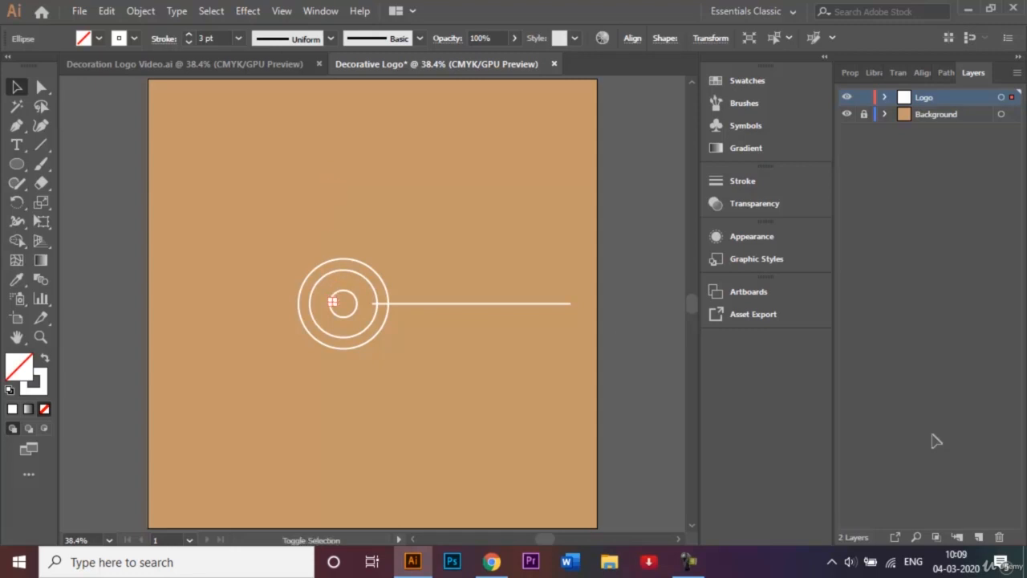
key(shift+Right)
key(shift+Right)
key(shift+Down)
key(ctrl+shift+a)
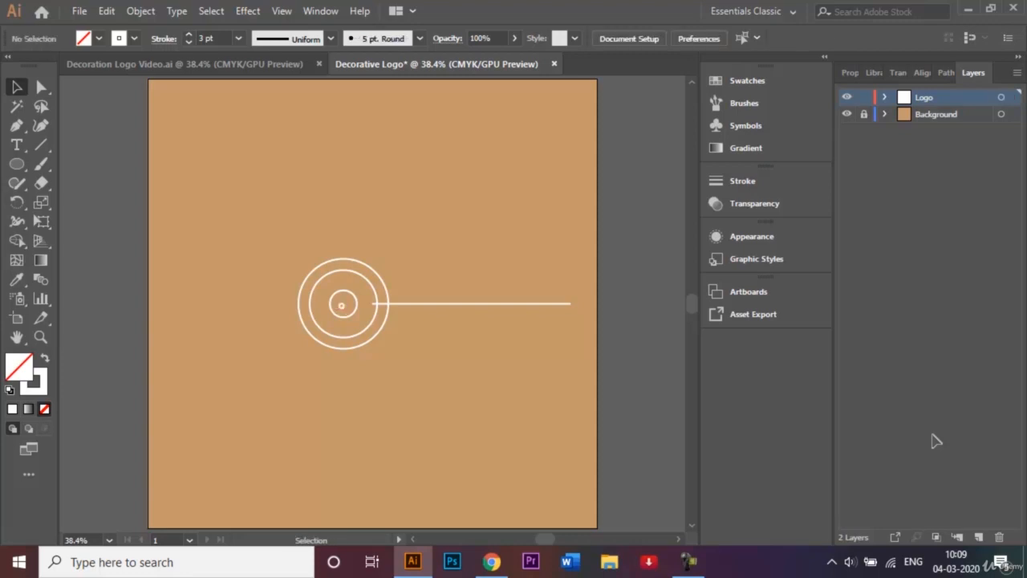
Step: Align all four circles to each other by their horizontal and vertical centres, and deselect them
drag(277, 209, 362, 346)
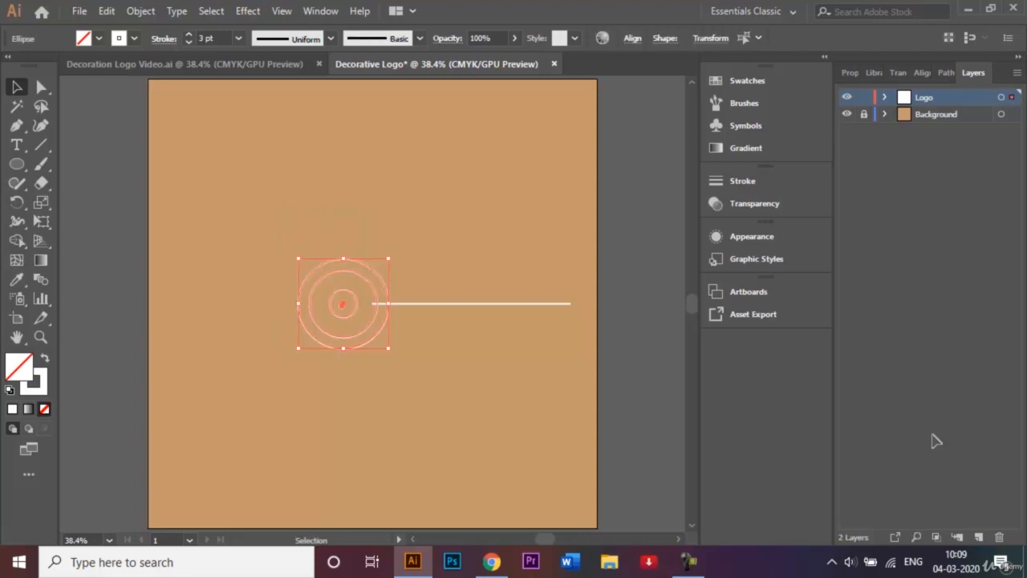
right_click(922, 74)
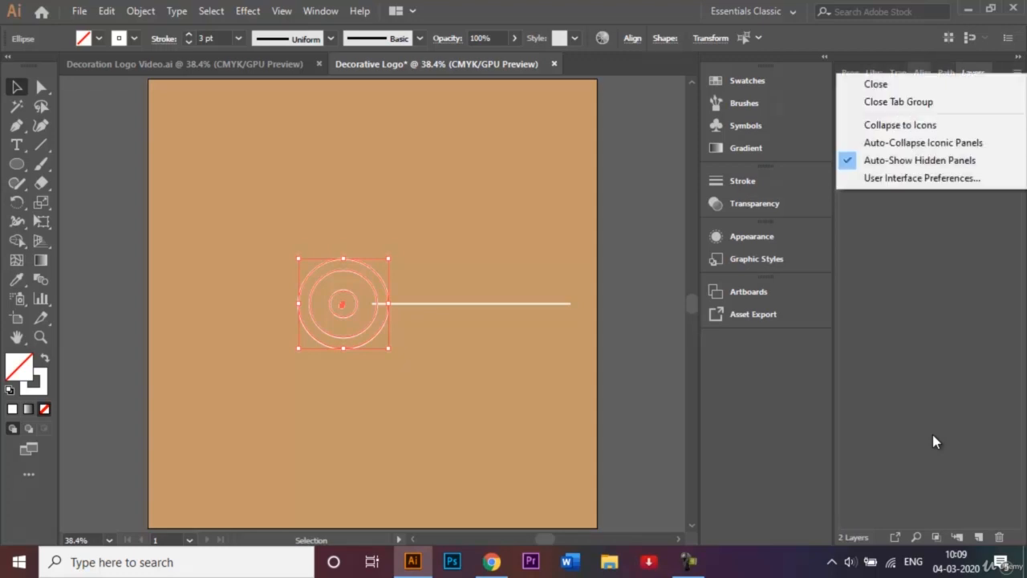
click(922, 73)
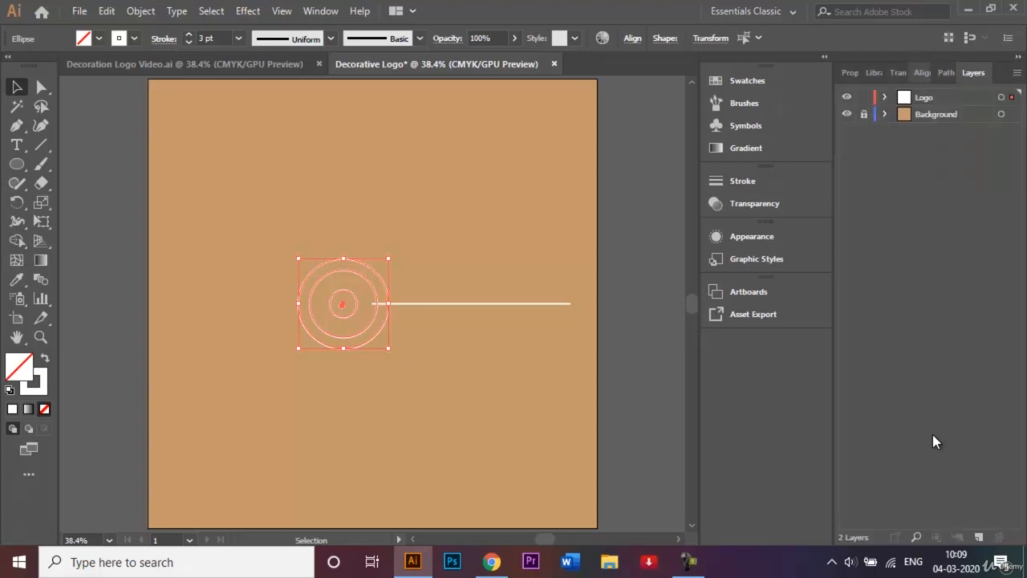
click(921, 73)
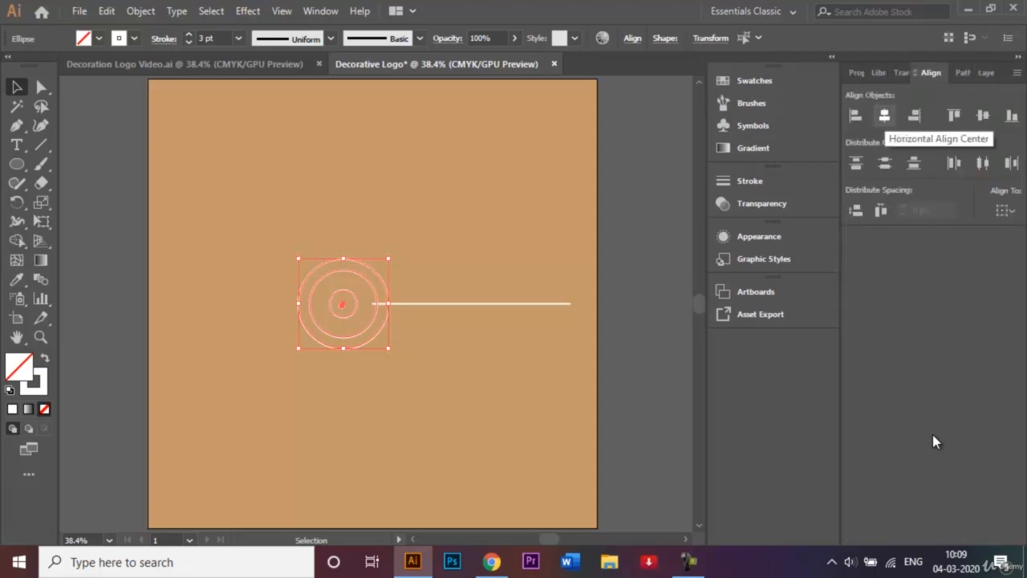
click(884, 116)
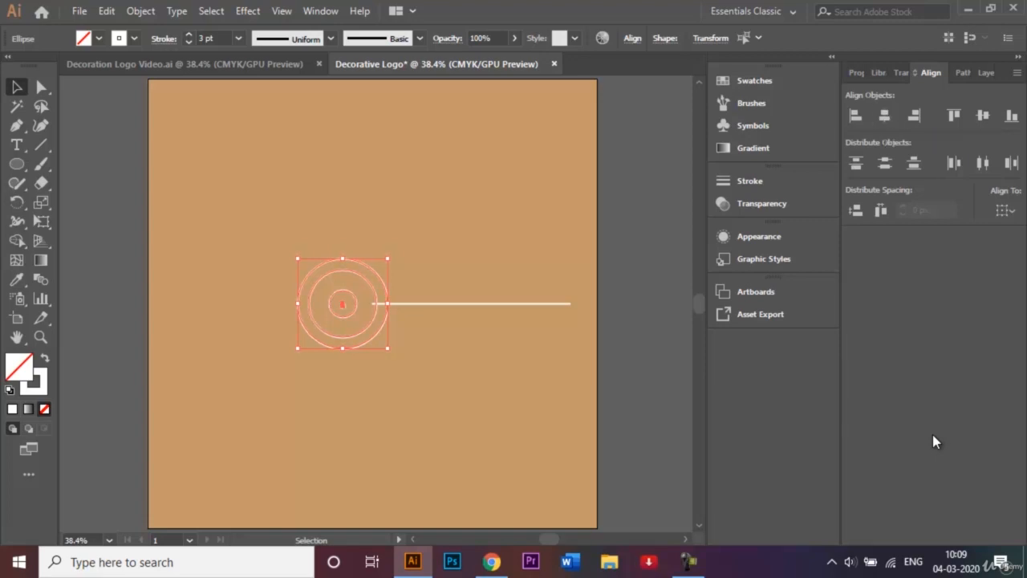
click(983, 115)
click(497, 201)
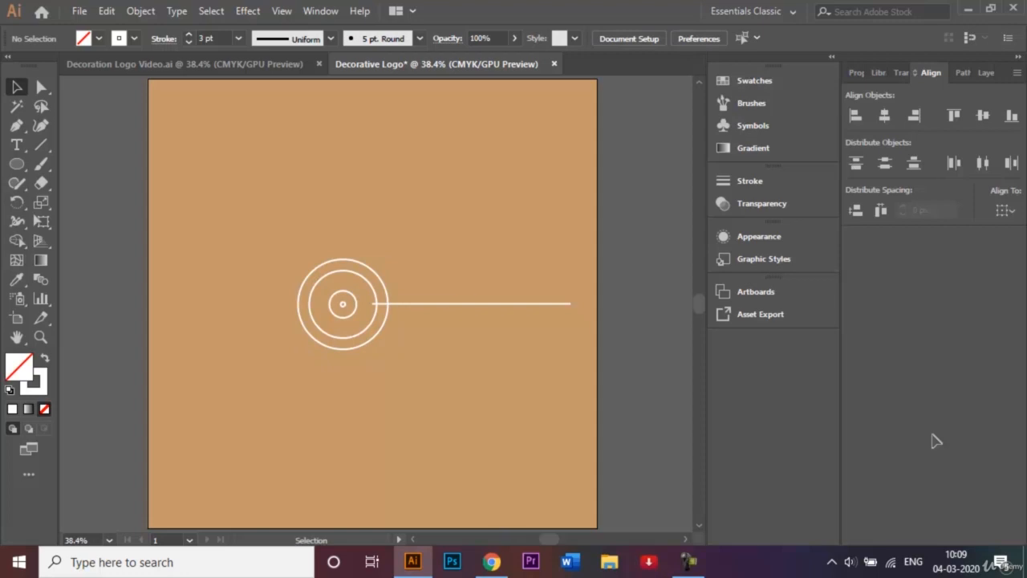
Step: Nudge the horizontal line right so its left end meets the edge of the 150 px circle, and deselect it
click(448, 302)
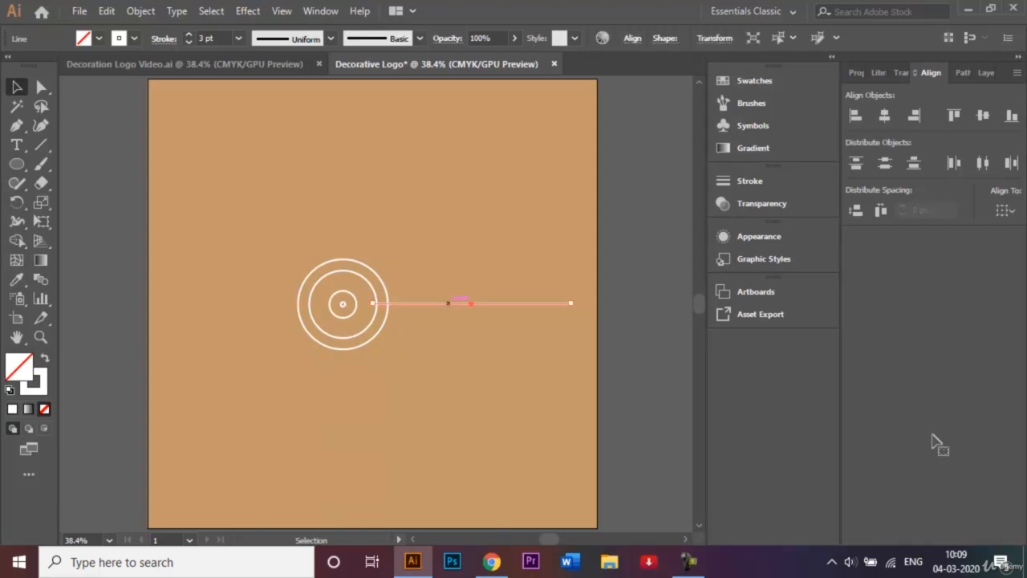
key(shift+Right)
key(ctrl+shift+a)
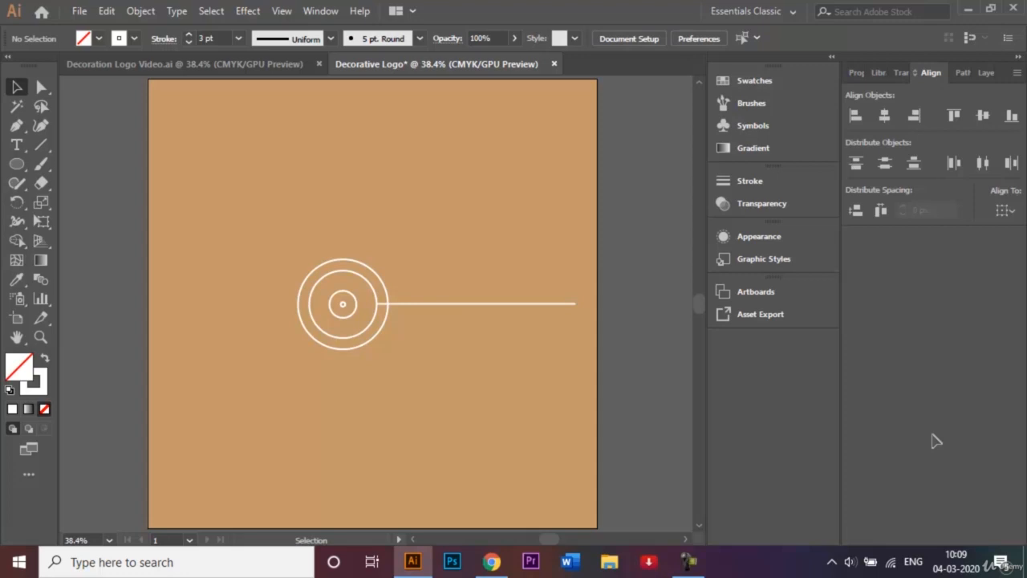
key(Menu)
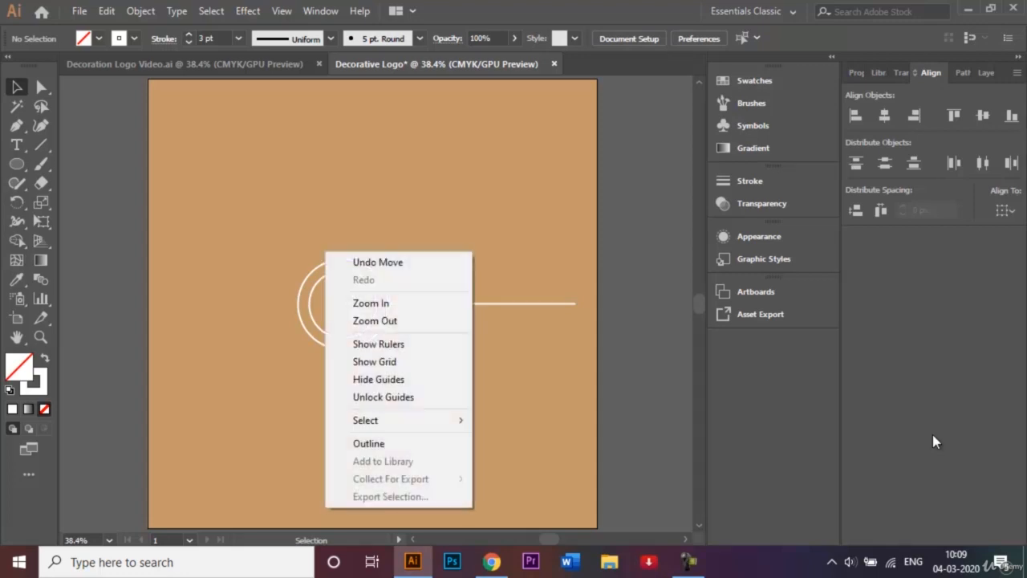
key(Escape)
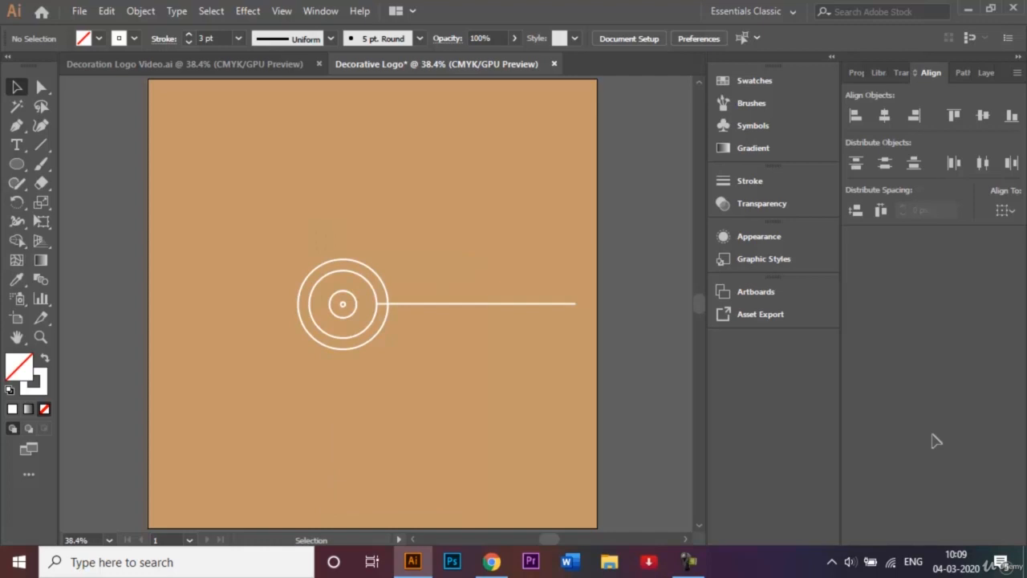
key(ctrl+alt+2)
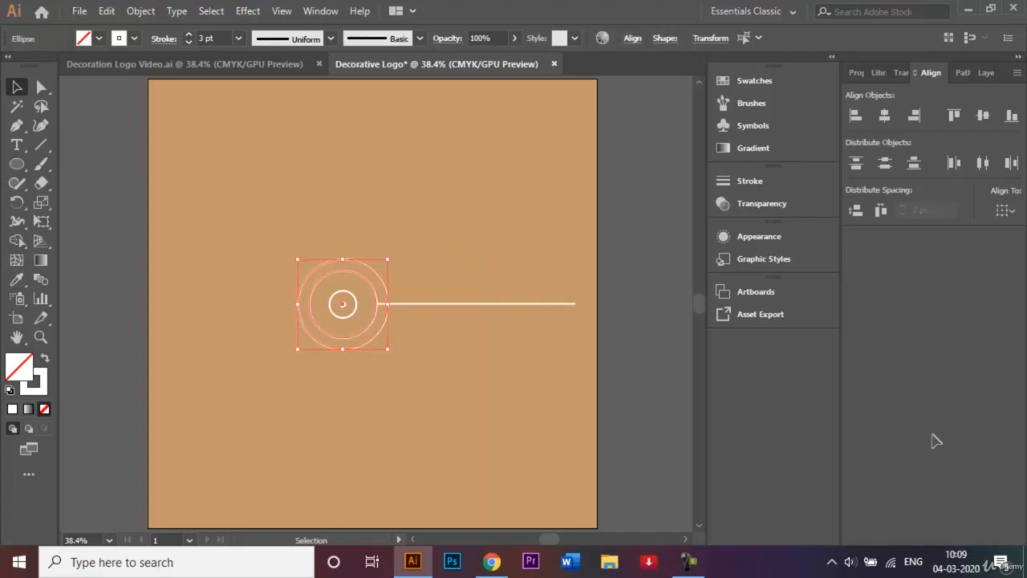
key(ctrl+2)
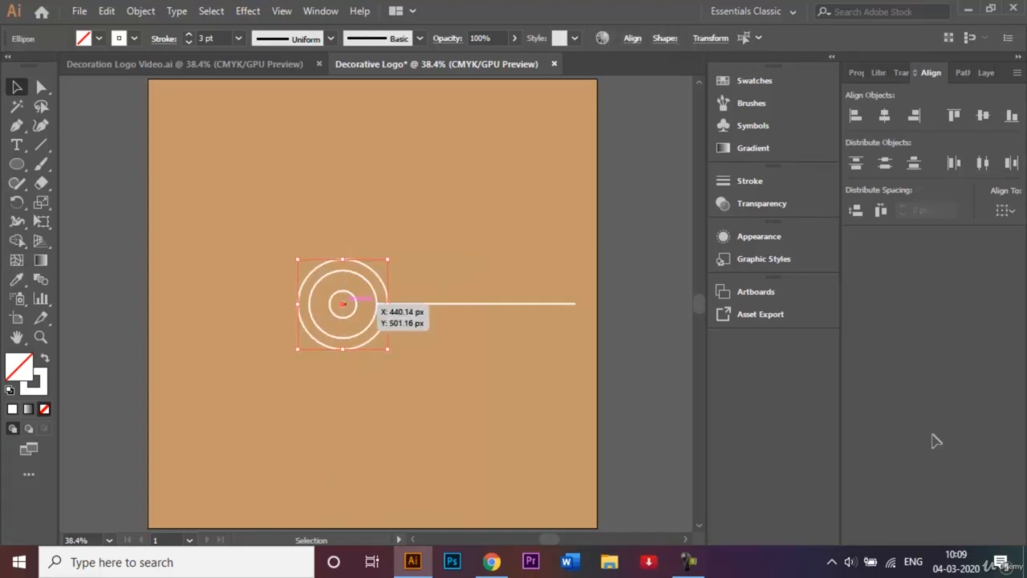
drag(344, 304, 344, 275)
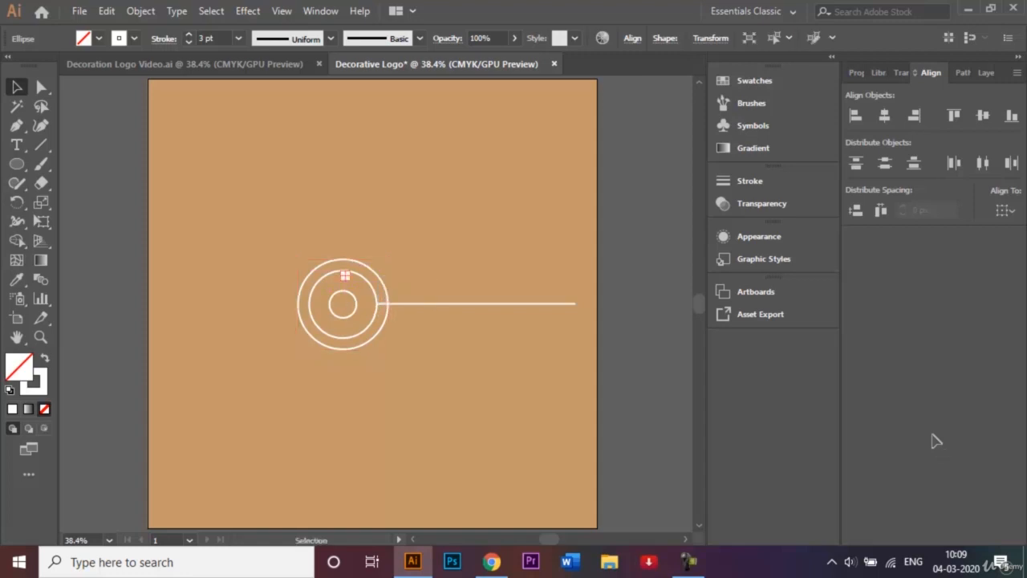
key(ctrl+z)
key(ctrl+shift+a)
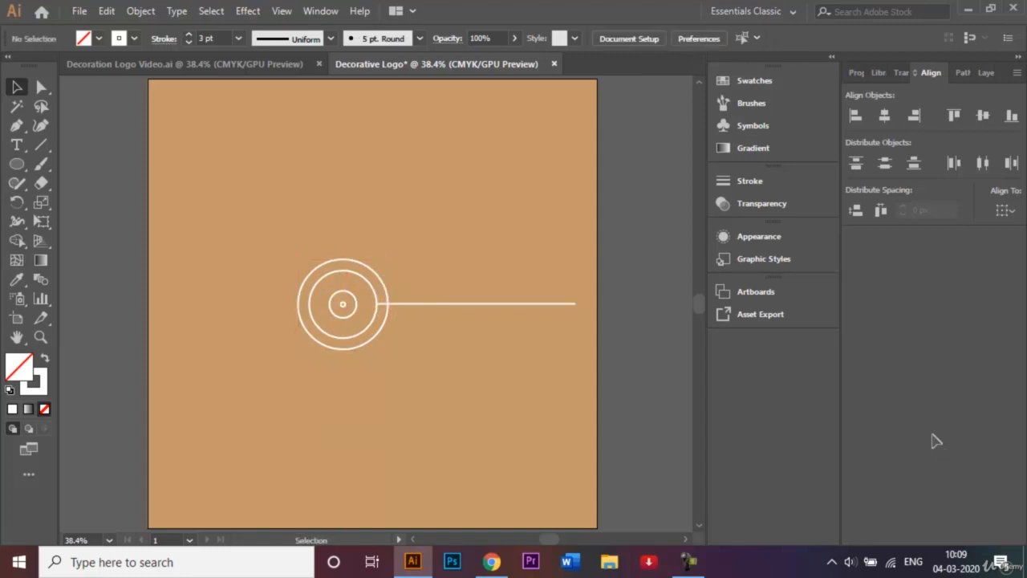
Step: Move the two largest circles up together until the inner one's bottom edge meets the top of the 60 px circle, and deselect them
key(ctrl+alt+2)
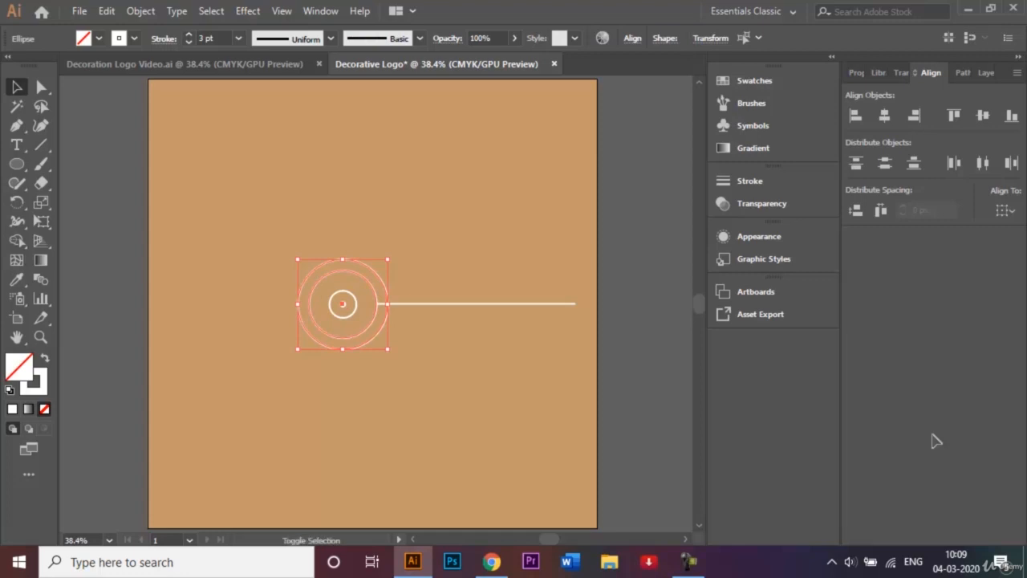
key(shift+Up)
key(shift+Up)
key(shift+Up)
key(shift+Up)
key(shift+Up)
key(shift+Up)
key(shift+Up)
key(shift+Up)
key(shift+Up)
key(shift+Up)
key(shift+Up)
key(shift+Up)
key(shift+Up)
key(shift+Up)
key(shift+Up)
key(shift+Up)
key(shift+Up)
key(shift+Up)
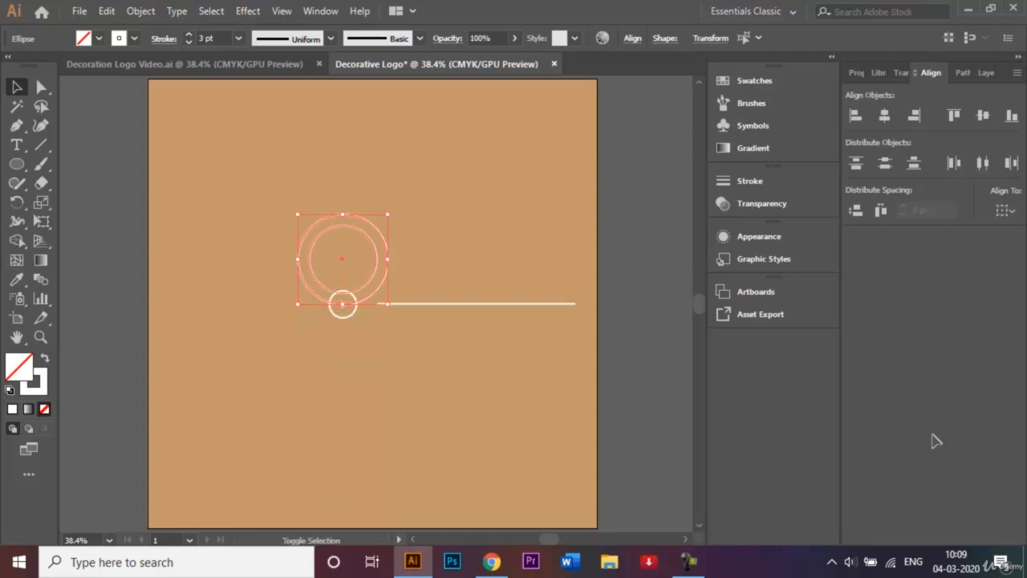
key(Down)
key(Down)
key(Down)
key(Down)
key(Down)
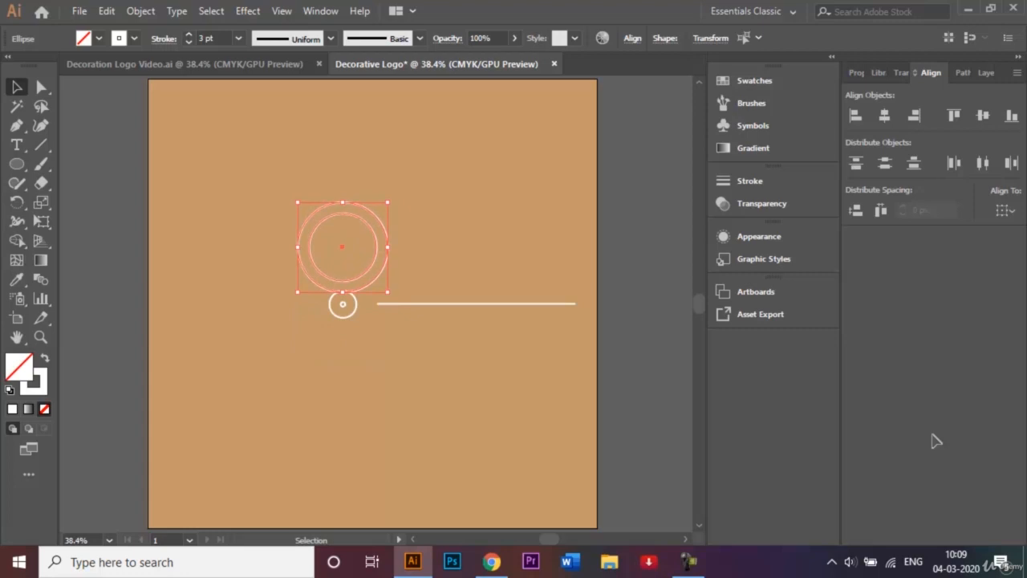
key(shift+Down)
key(shift+Down)
key(shift+Down)
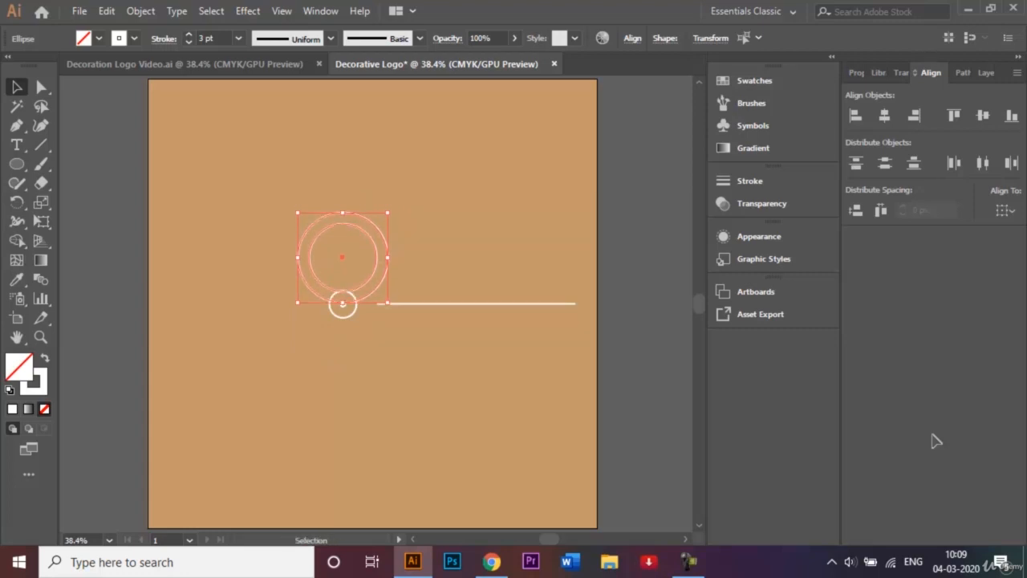
key(ctrl+shift+a)
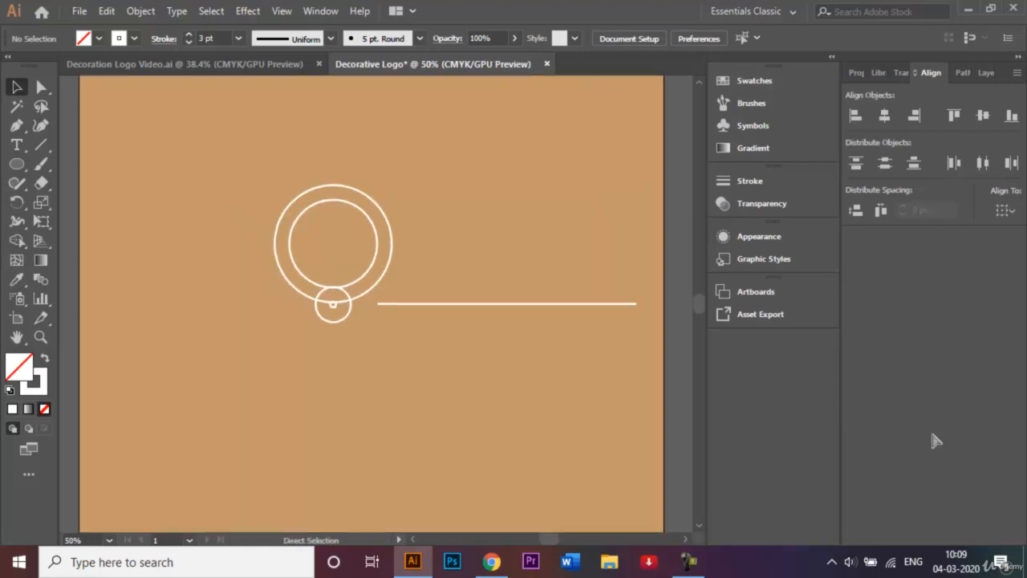
Step: Move the horizontal line so its left end sits at the centre of the two large circles, and deselect it
key(ctrl+1)
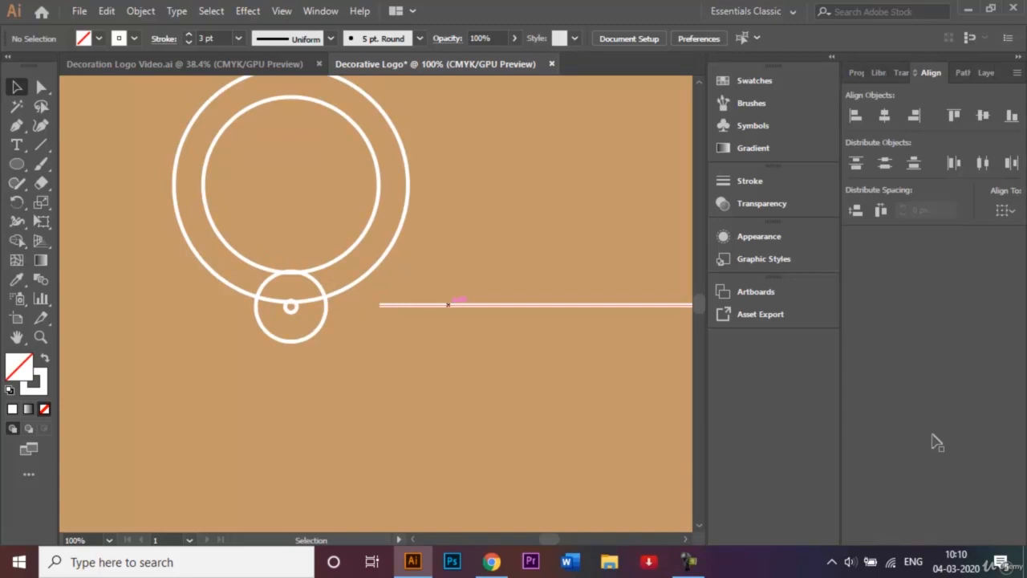
click(488, 305)
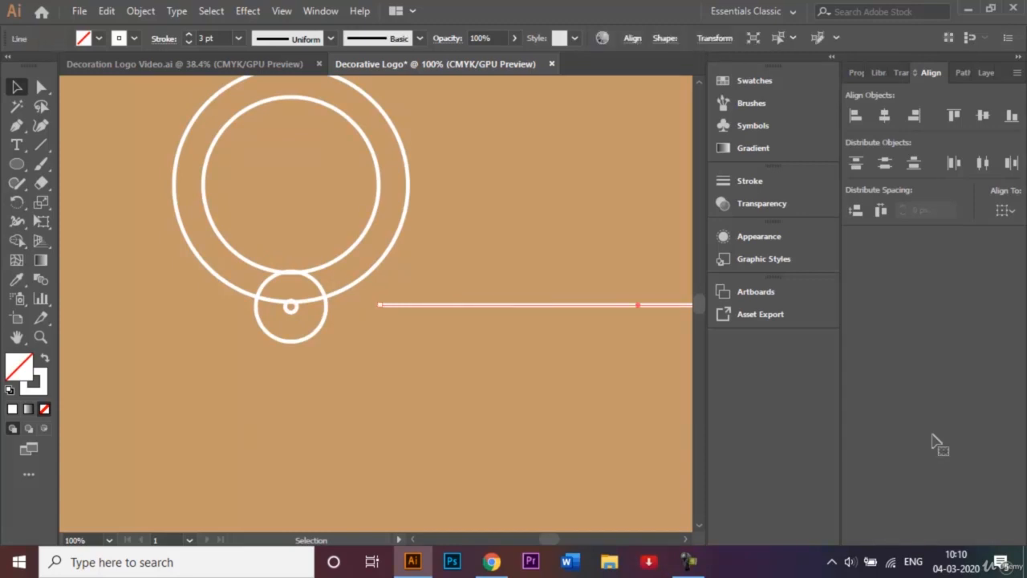
drag(638, 305, 291, 180)
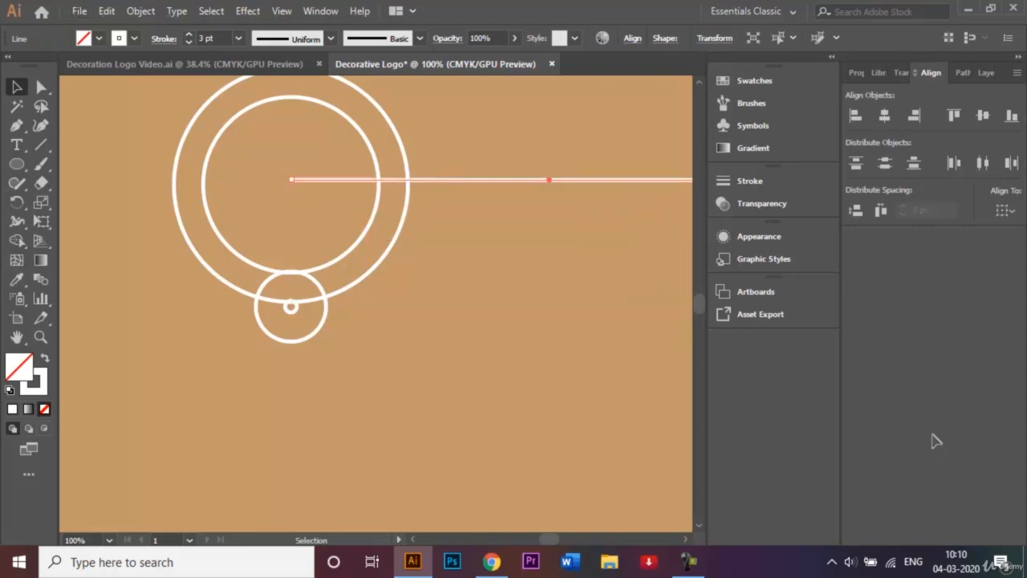
key(ctrl+shift+a)
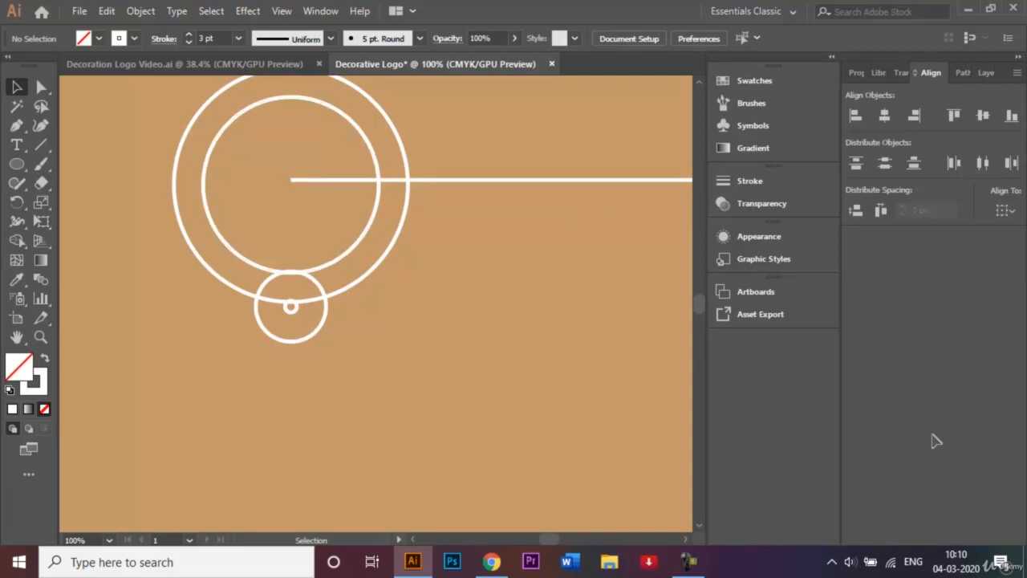
Step: Nudge the 150 px circle and the circle surrounding it up slightly, and deselect them
click(337, 258)
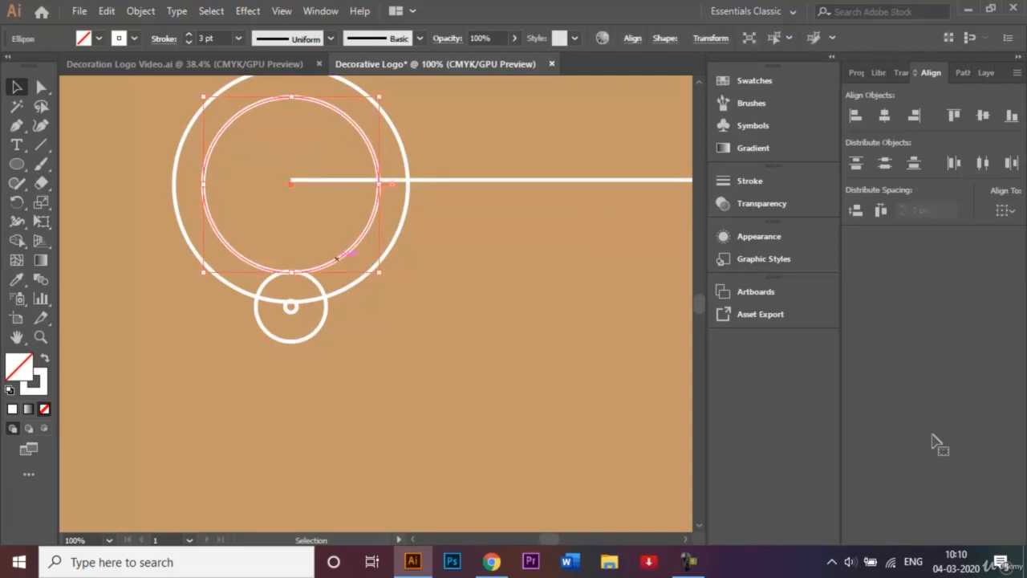
key(Up)
key(Down)
key(ctrl+shift+a)
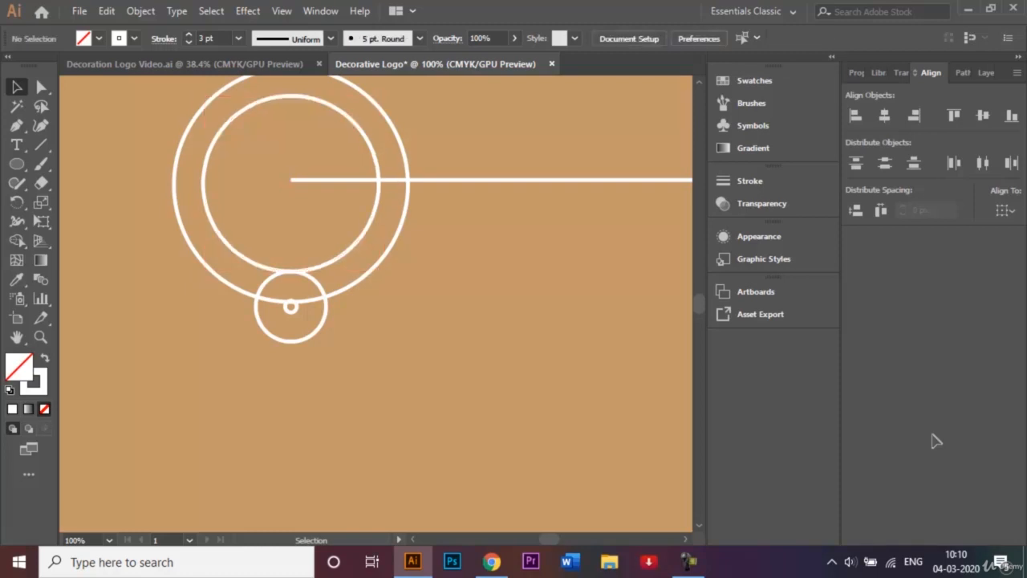
click(363, 275)
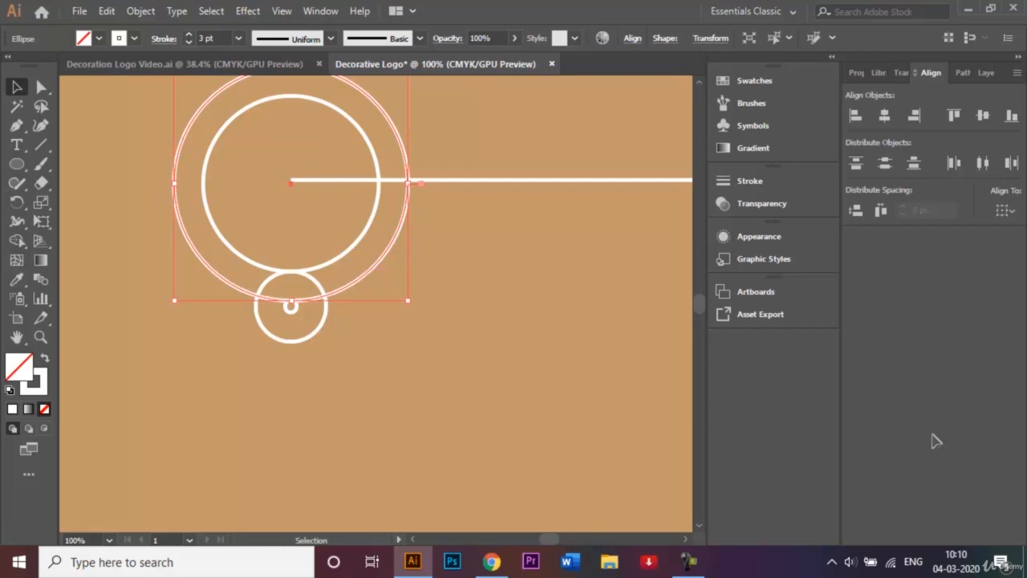
key(ctrl+shift+a)
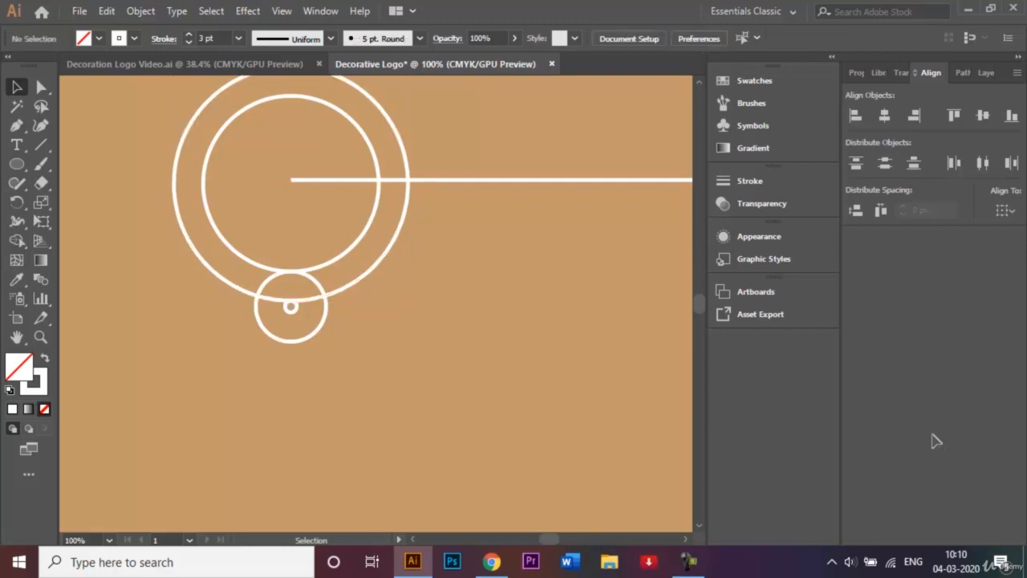
Step: Duplicate the two large circles and the line straight down so the inner copy touches the bottom of the 60 px circle, and deselect the copies
drag(444, 262, 348, 165)
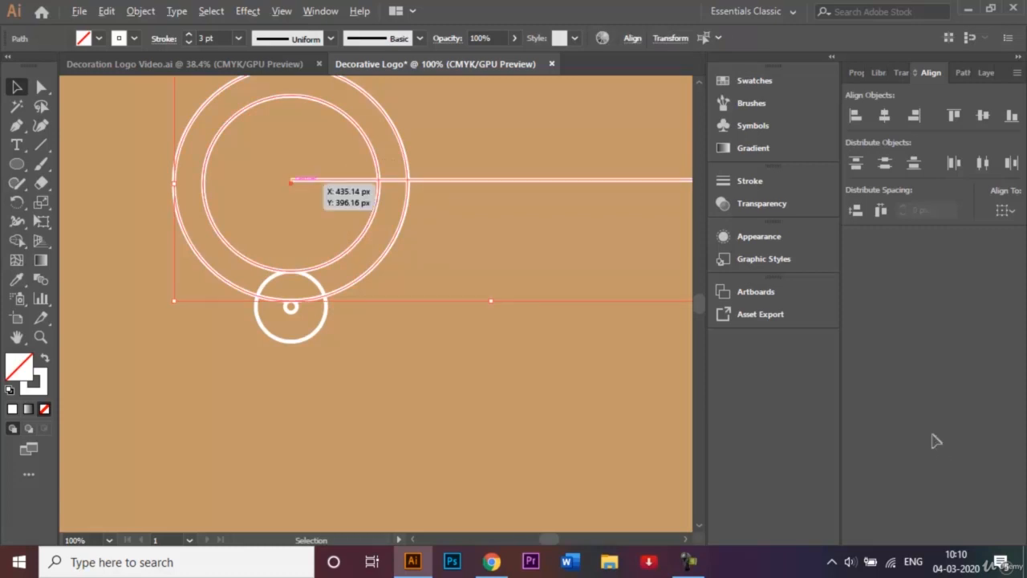
drag(290, 181, 291, 426)
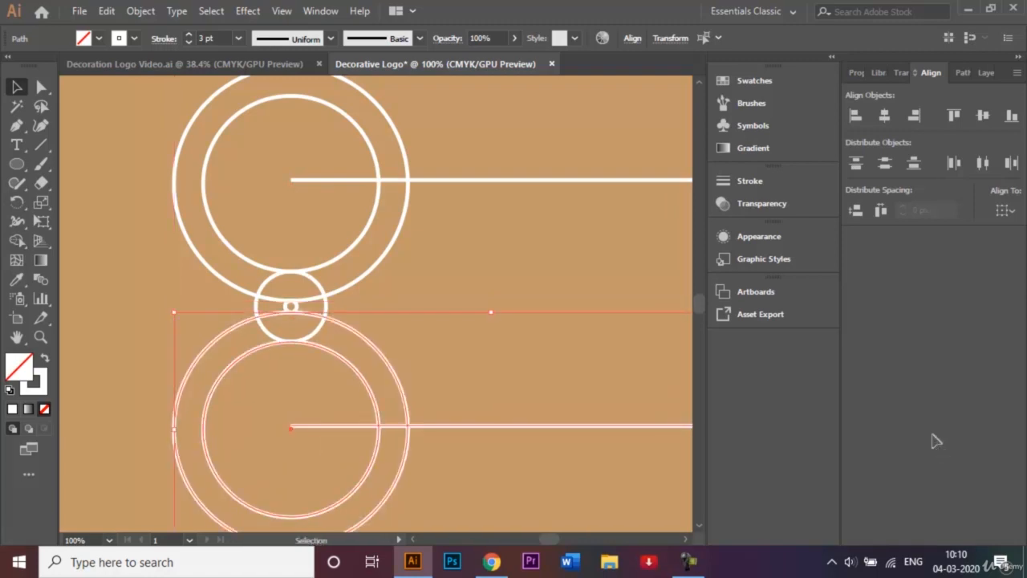
key(ctrl+shift+a)
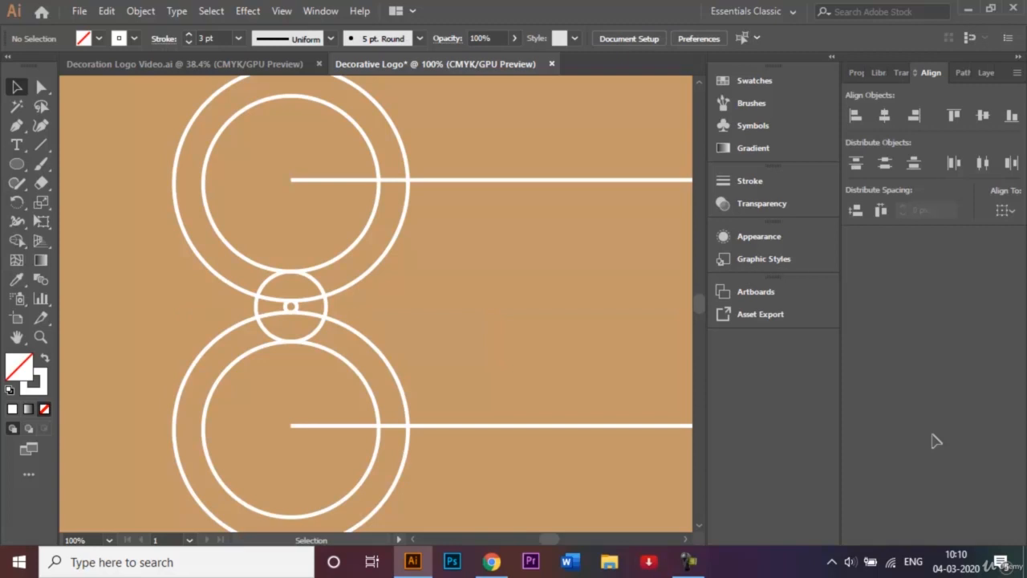
Step: Rotate the upper horizontal line 315° about its left end, and deselect it
key(ctrl+0)
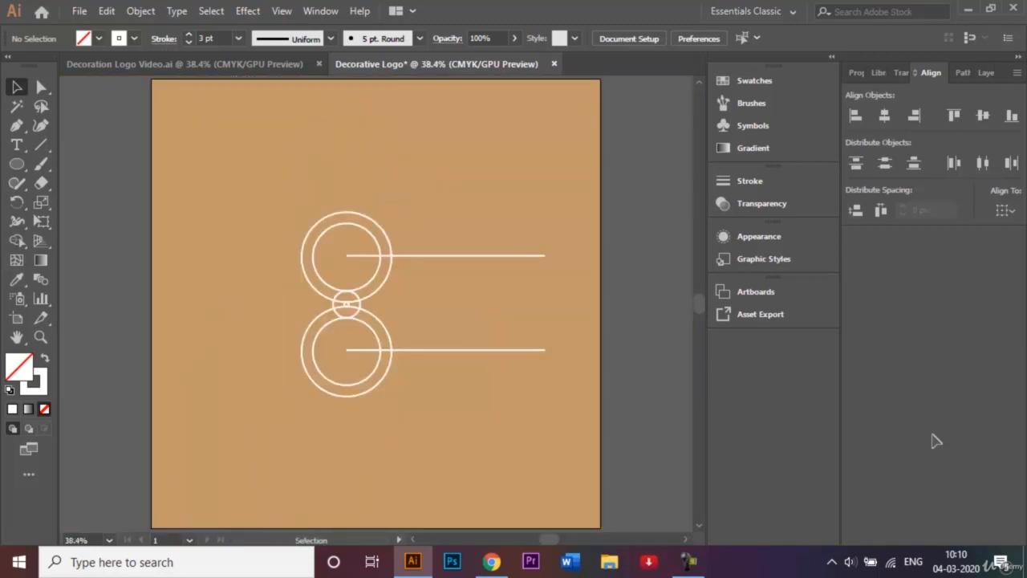
key(F7)
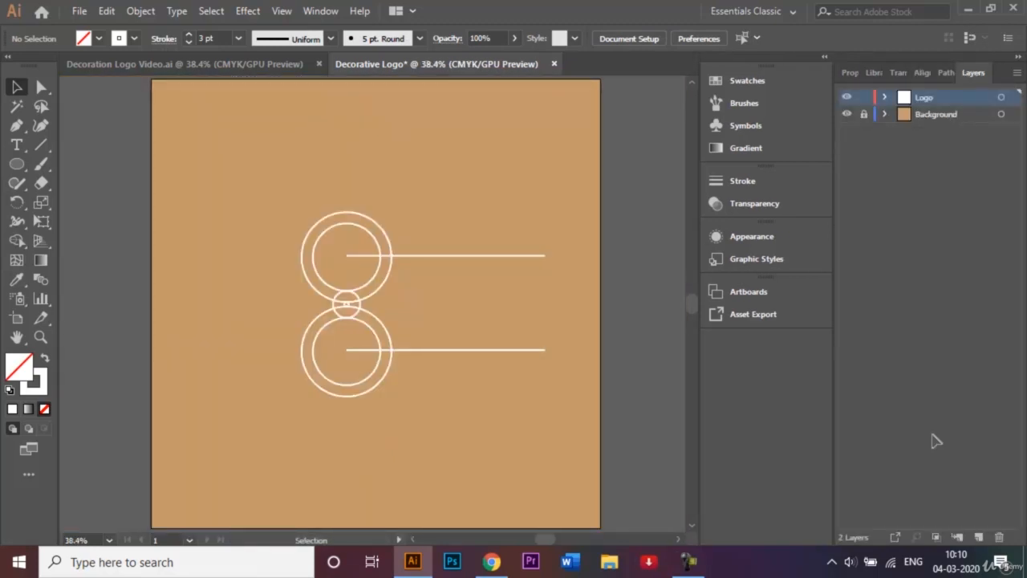
click(488, 255)
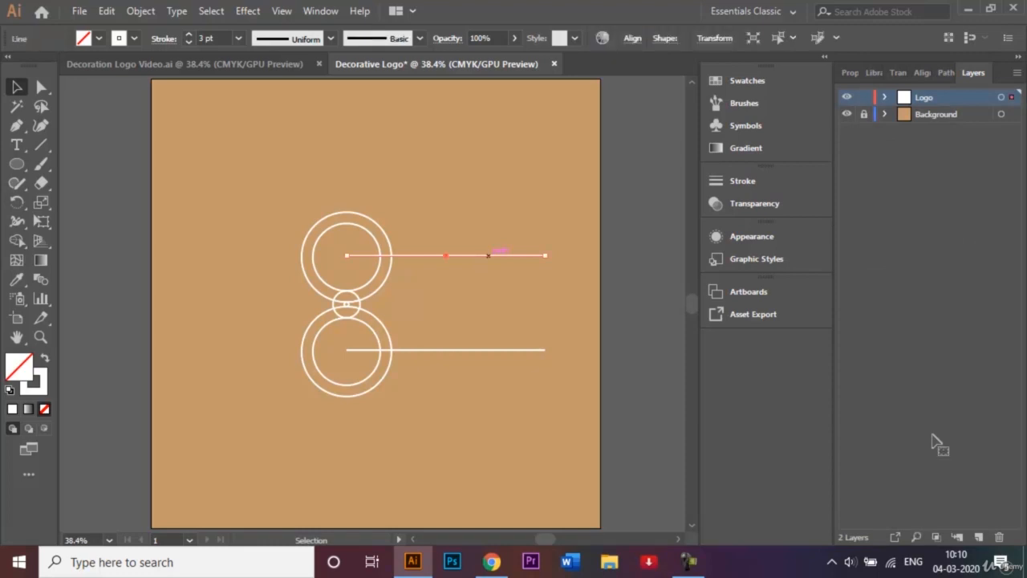
key(r)
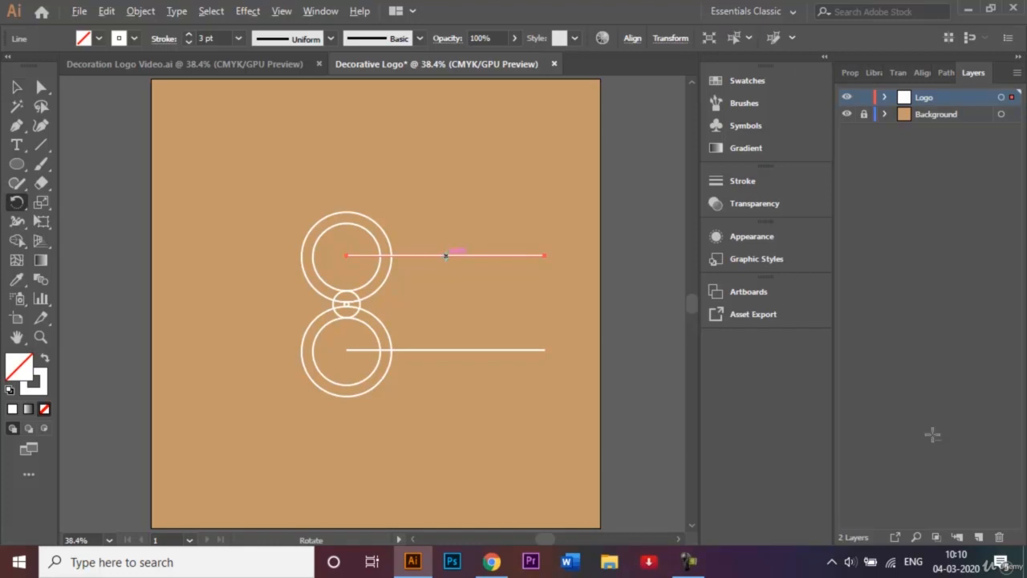
drag(445, 255, 346, 255)
key(Return)
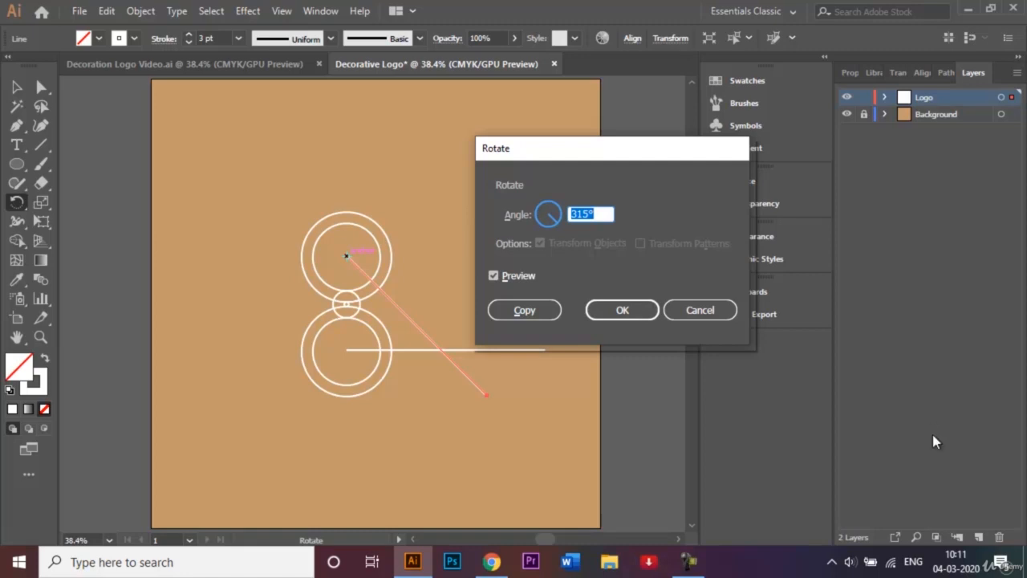
key(Return)
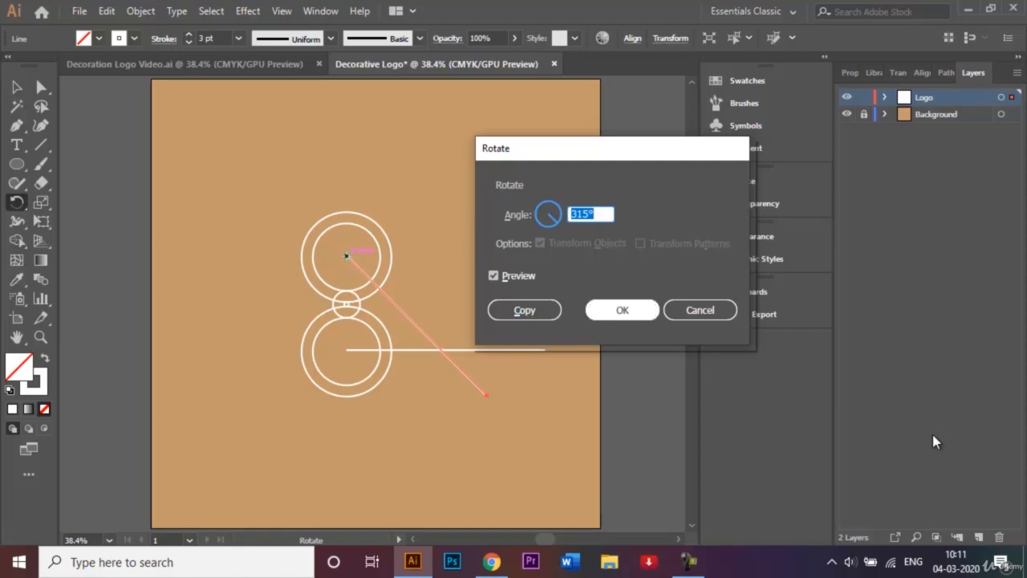
key(v)
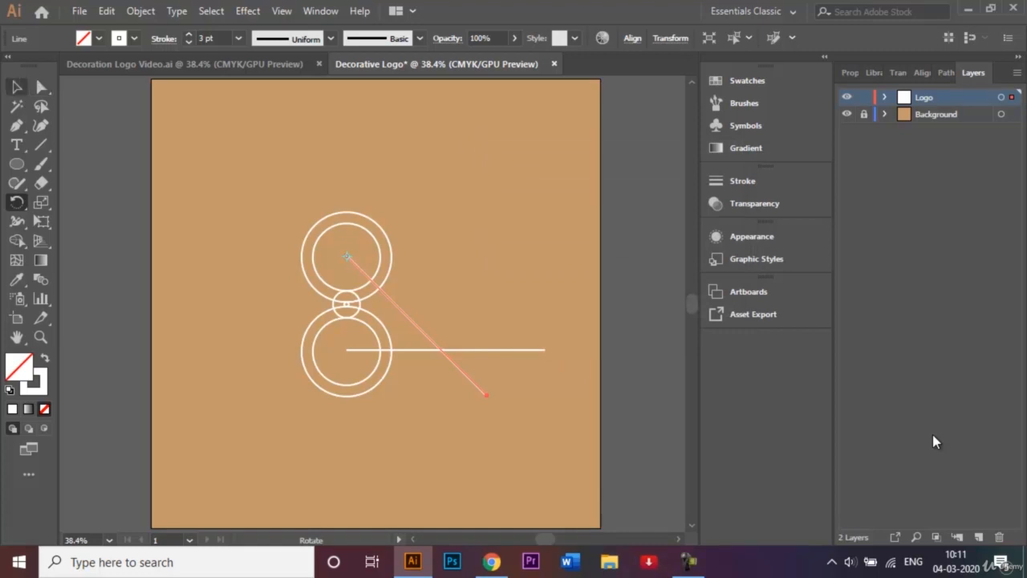
key(ctrl+shift+a)
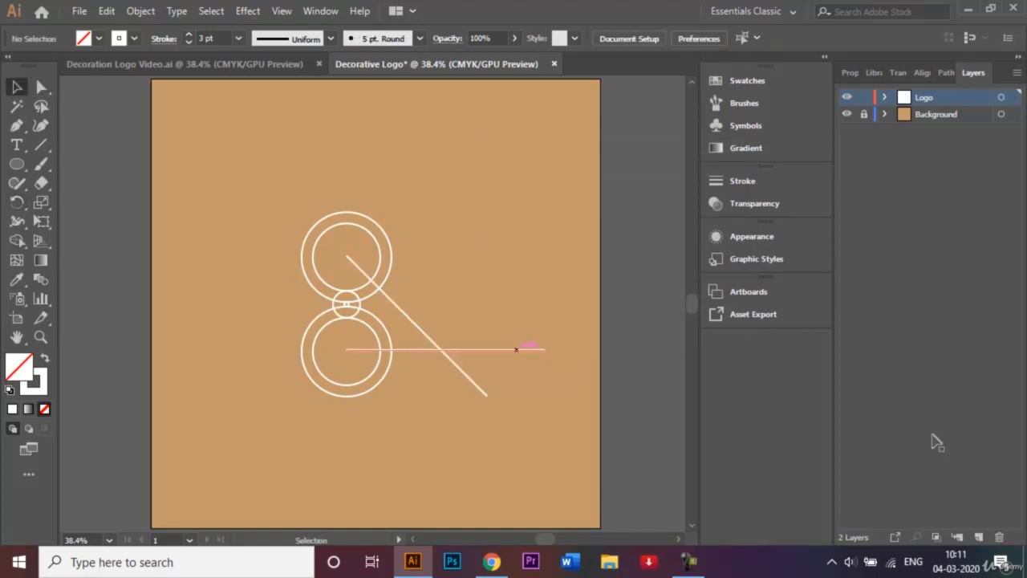
Step: Rotate the lower horizontal line 45° about its left end, and deselect it
click(516, 349)
key(r)
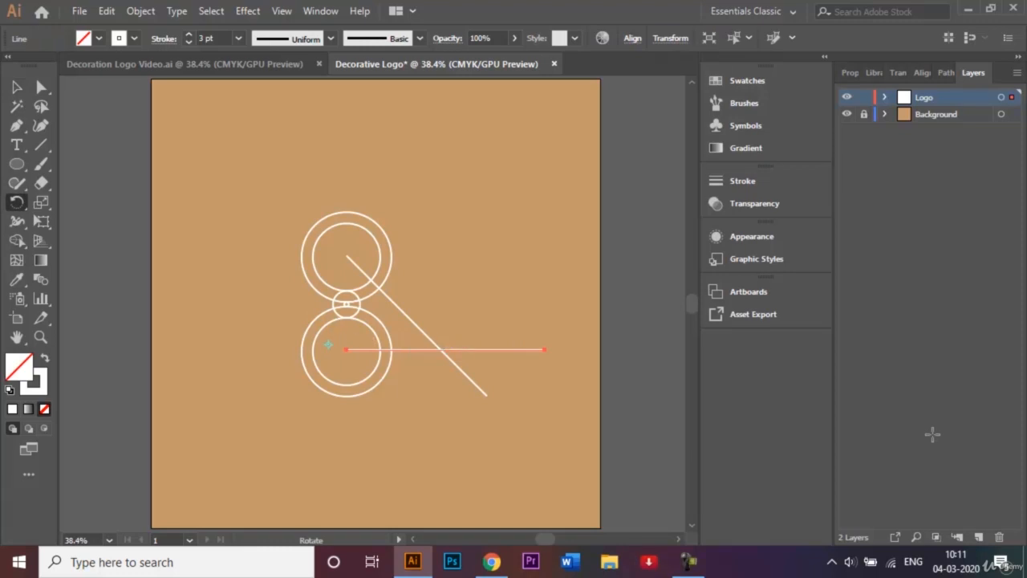
alt+click(346, 349)
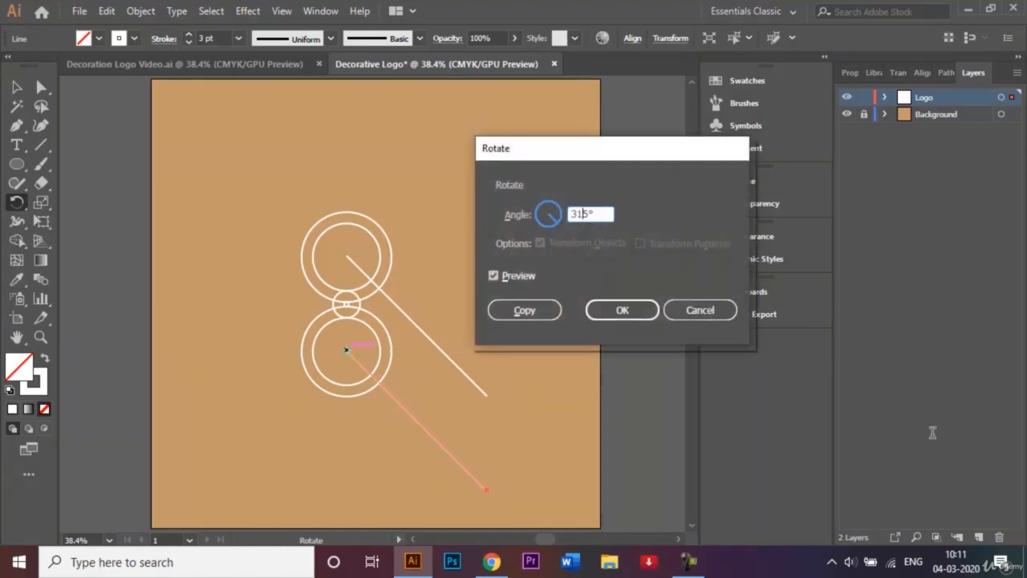
key(BackSpace)
key(BackSpace)
text(4)
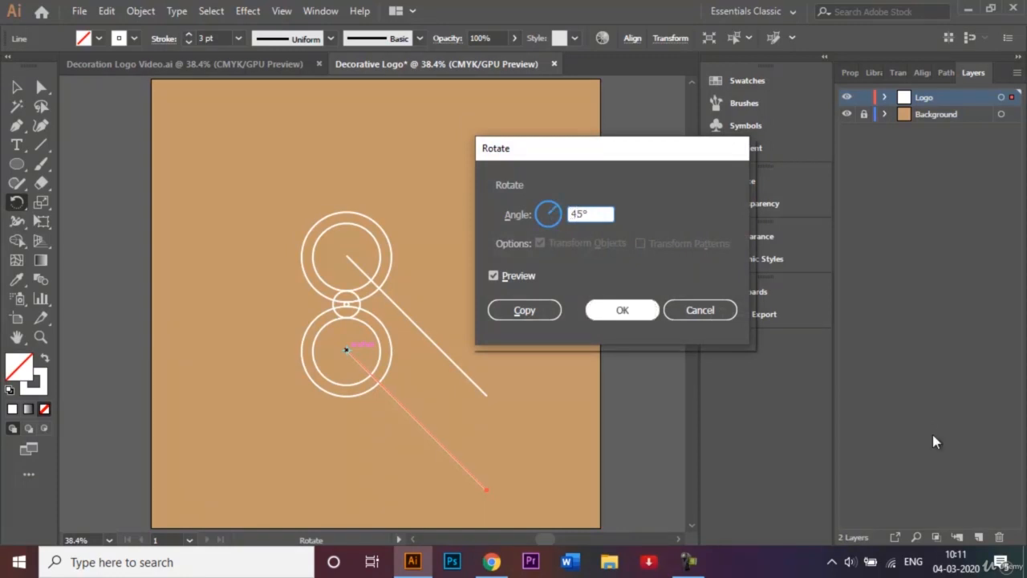
key(Return)
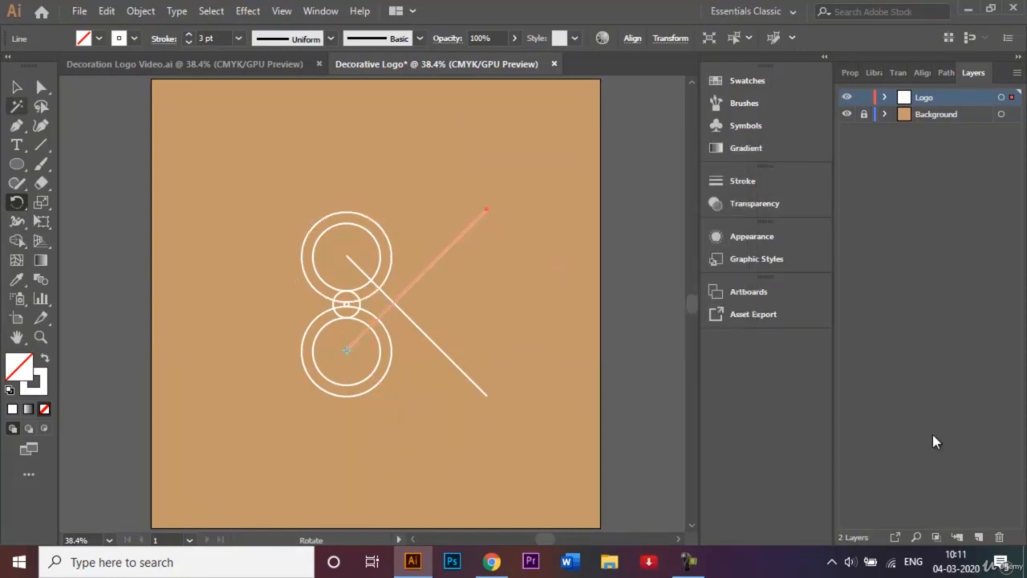
key(v)
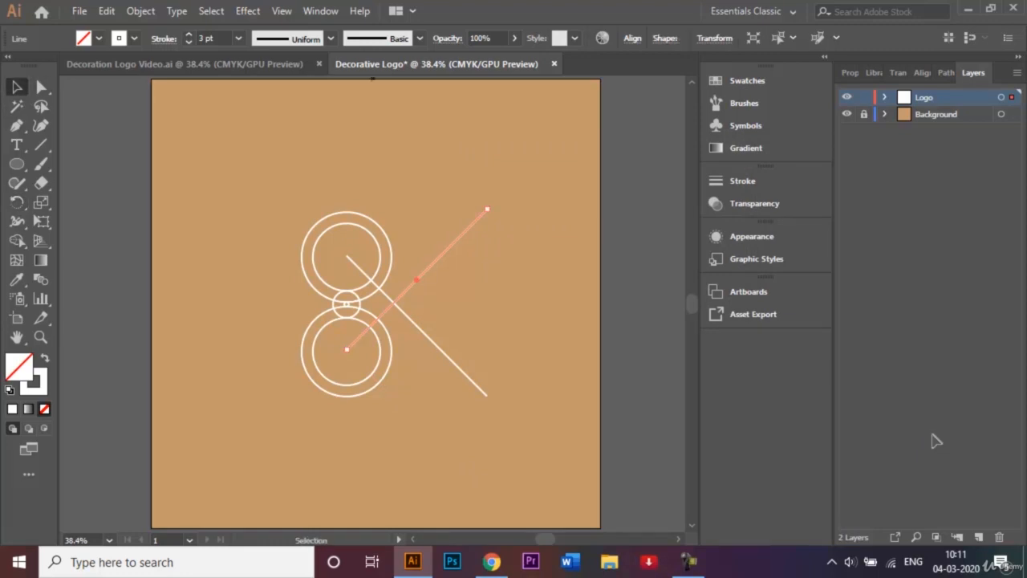
key(ctrl+shift+a)
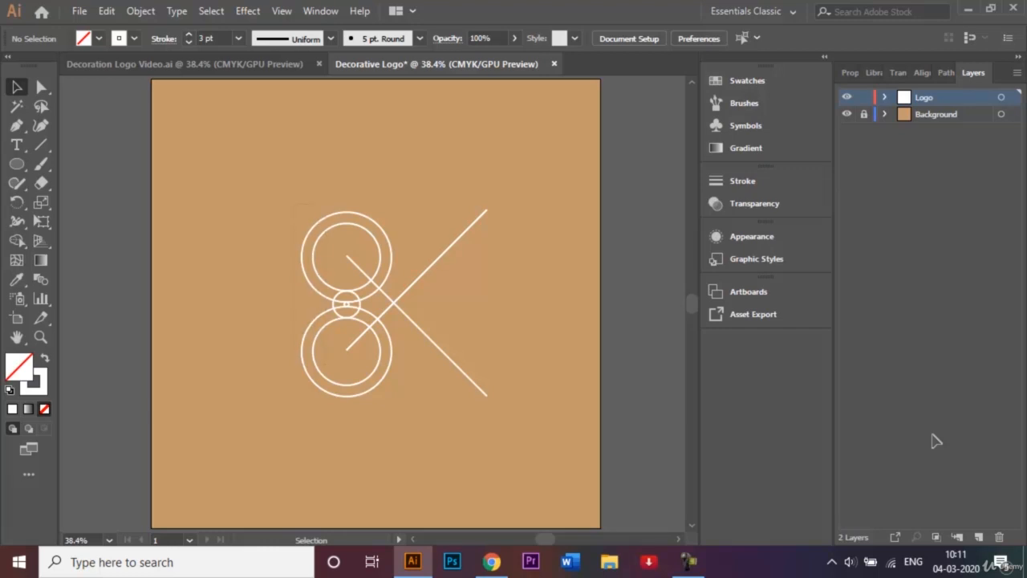
Step: Unlock all the locked large circles, keep them selected, and get the Rotate tool ready
key(ctrl+alt+2)
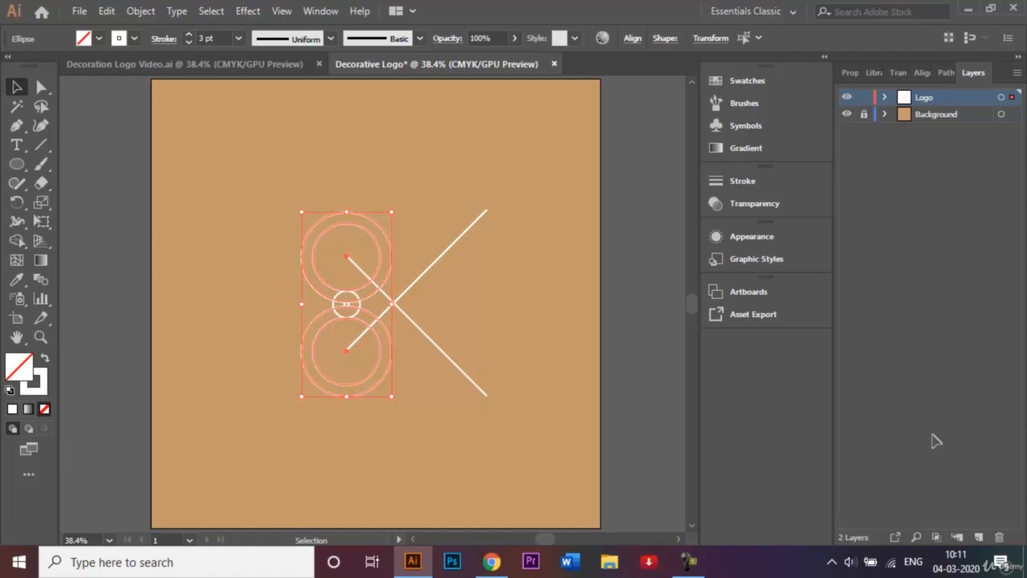
key(r)
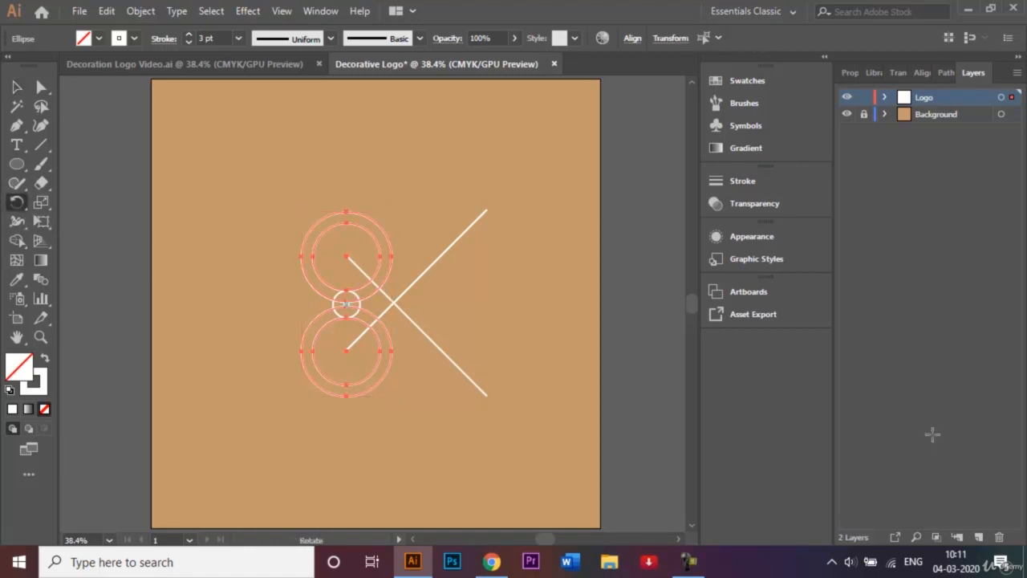
key(ctrl+1)
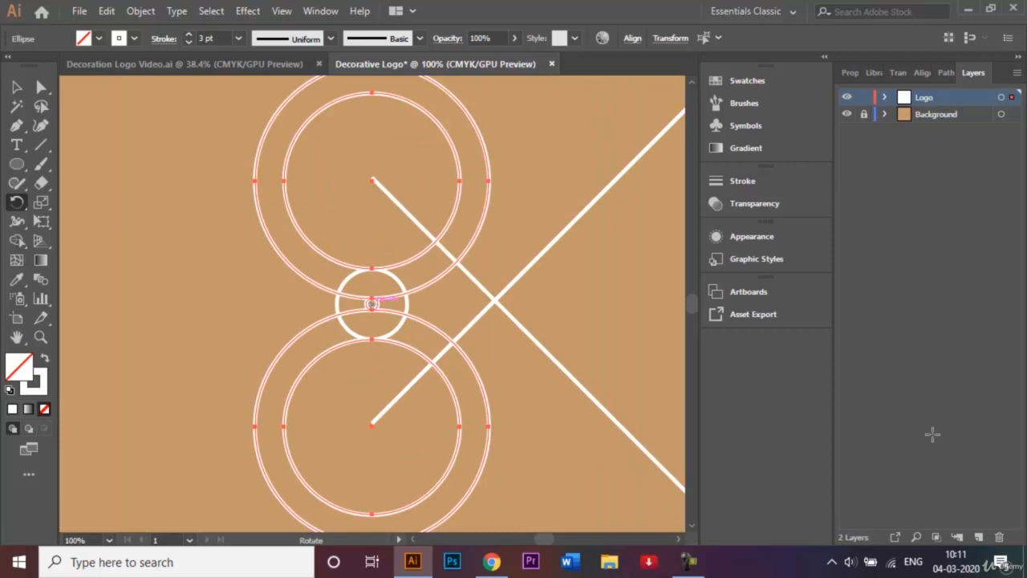
Step: Try to rotate the four large circles 315° about the crossing of the two diagonal lines without copying them
mouse_move(372, 303)
mouse_down()
mouse_move(506, 275)
mouse_move(492, 295)
mouse_up()
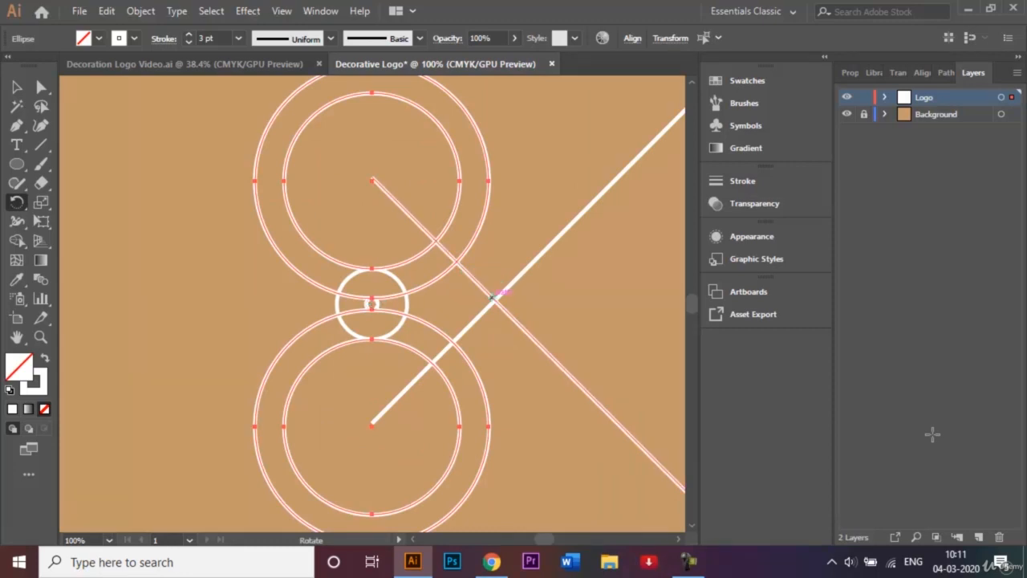
key(Return)
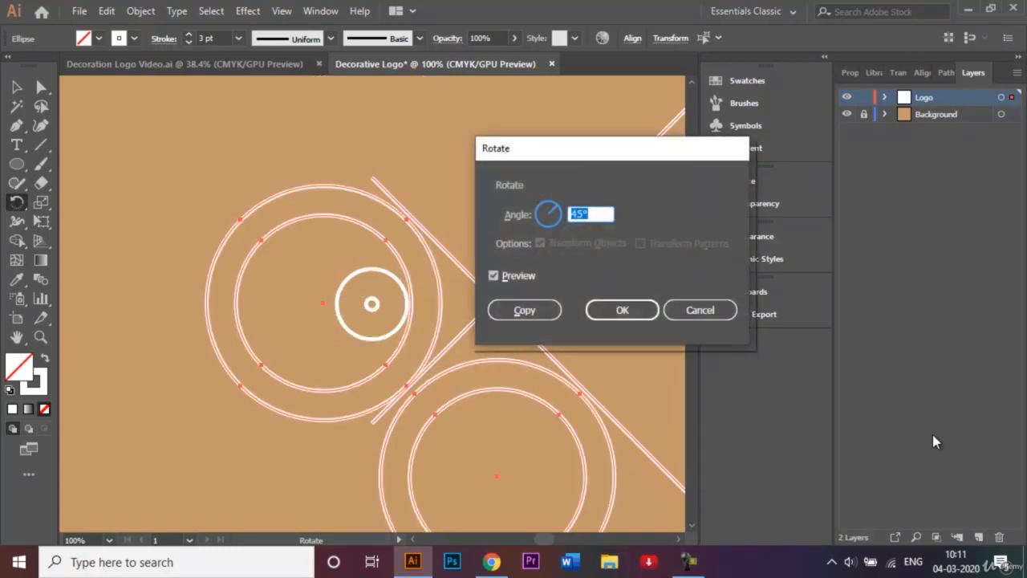
key(BackSpace)
text(315)
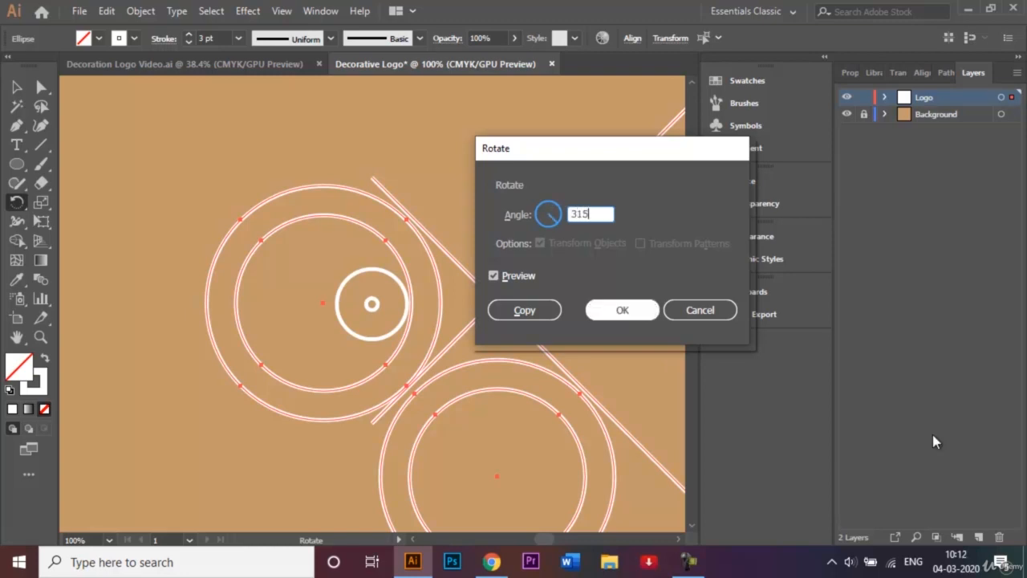
key(Return)
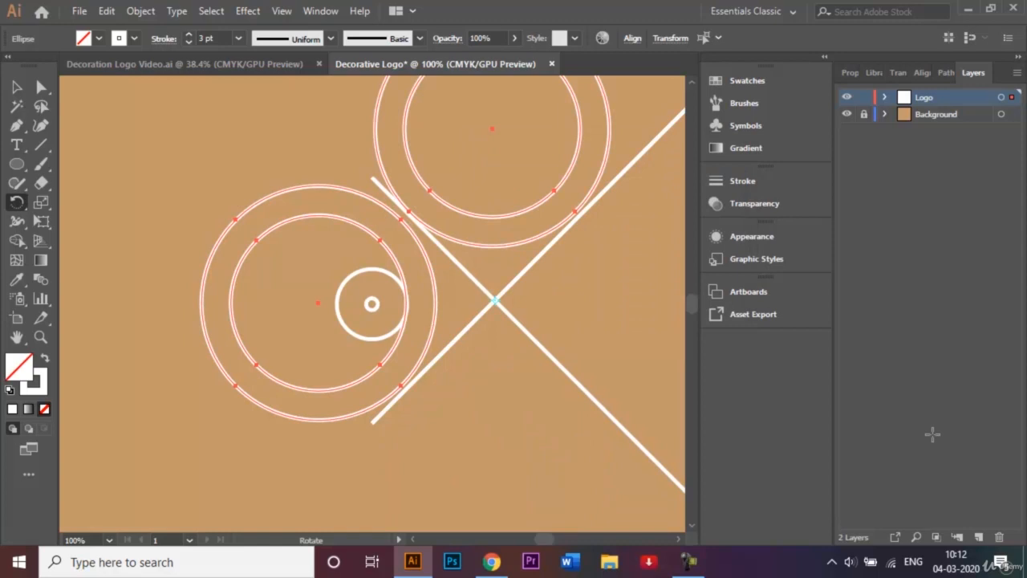
key(ctrl+z)
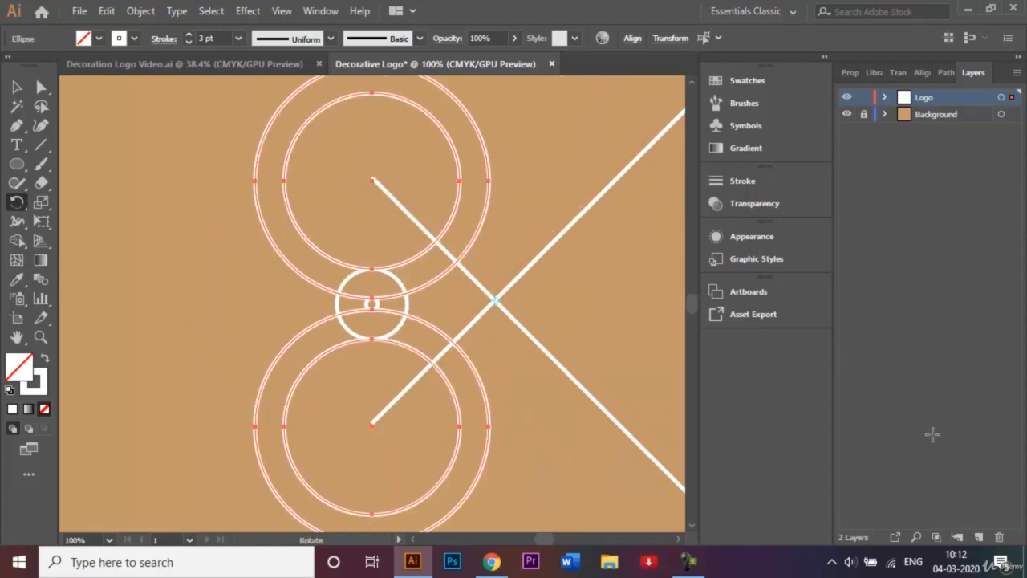
Step: Try to create a copy of the four large circles rotated 315° about their common centre
key(Return)
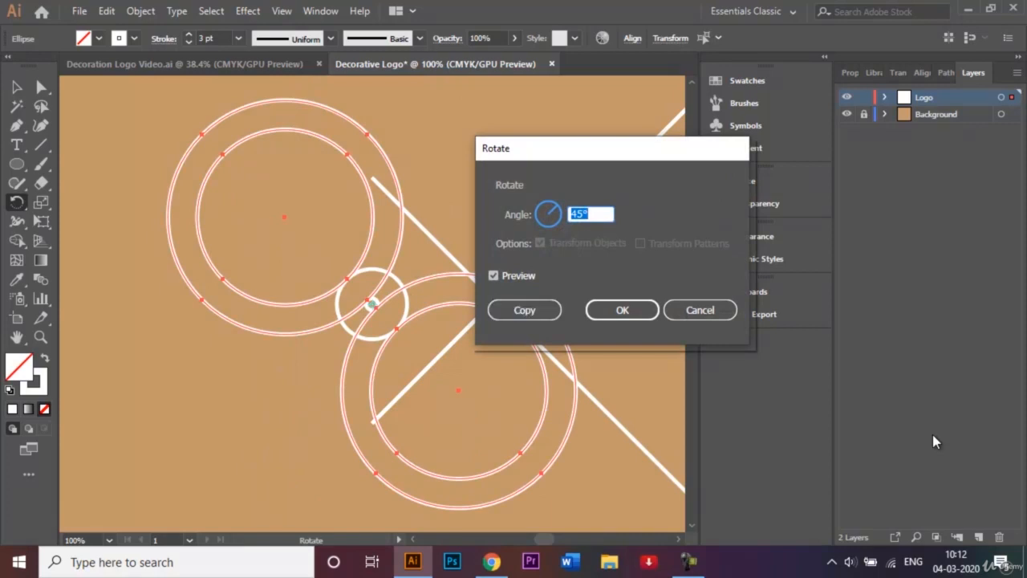
key(BackSpace)
text(31)
key(Tab)
key(Tab)
key(Tab)
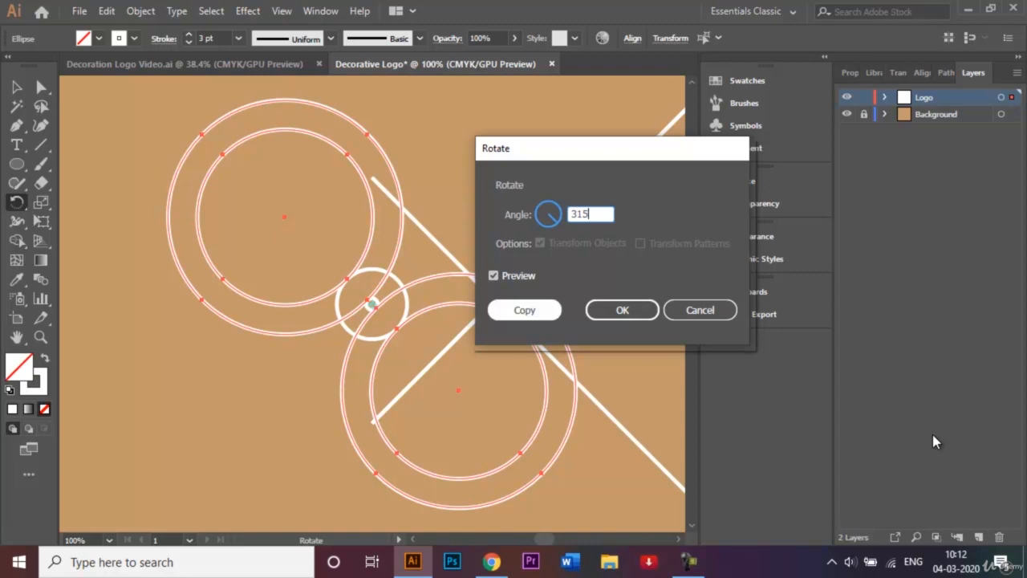
key(Return)
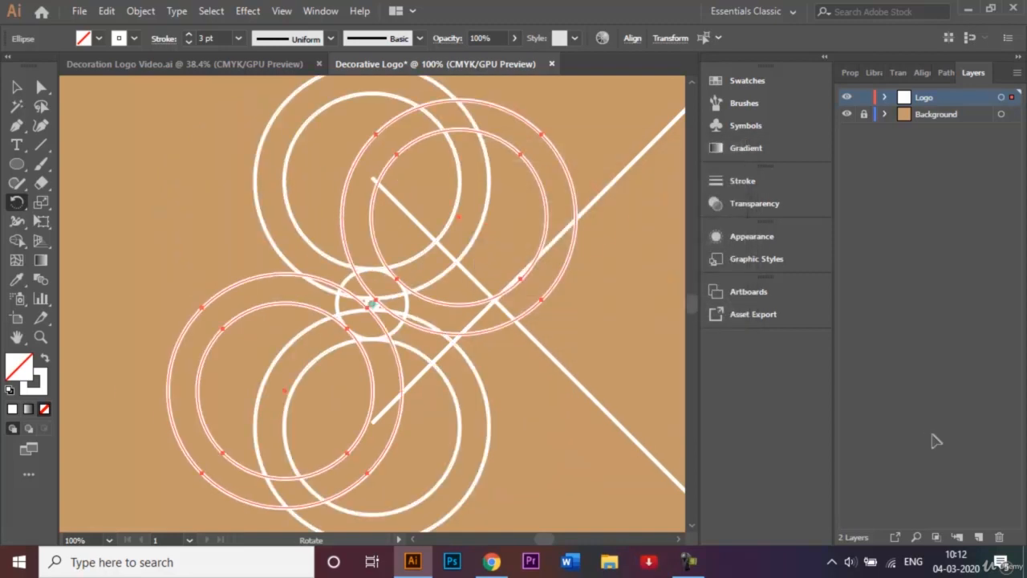
key(ctrl+z)
key(v)
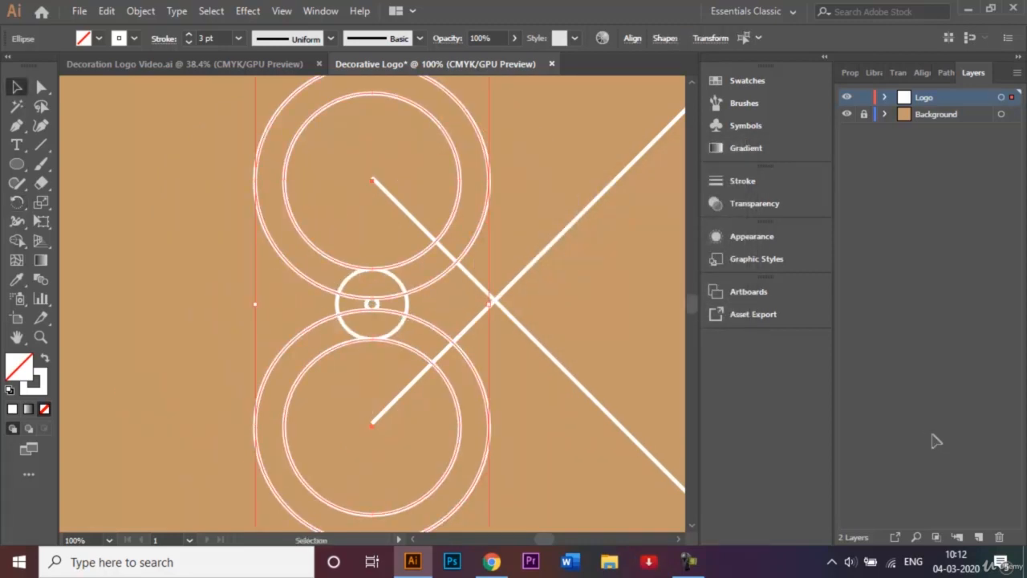
key(ctrl+shift+a)
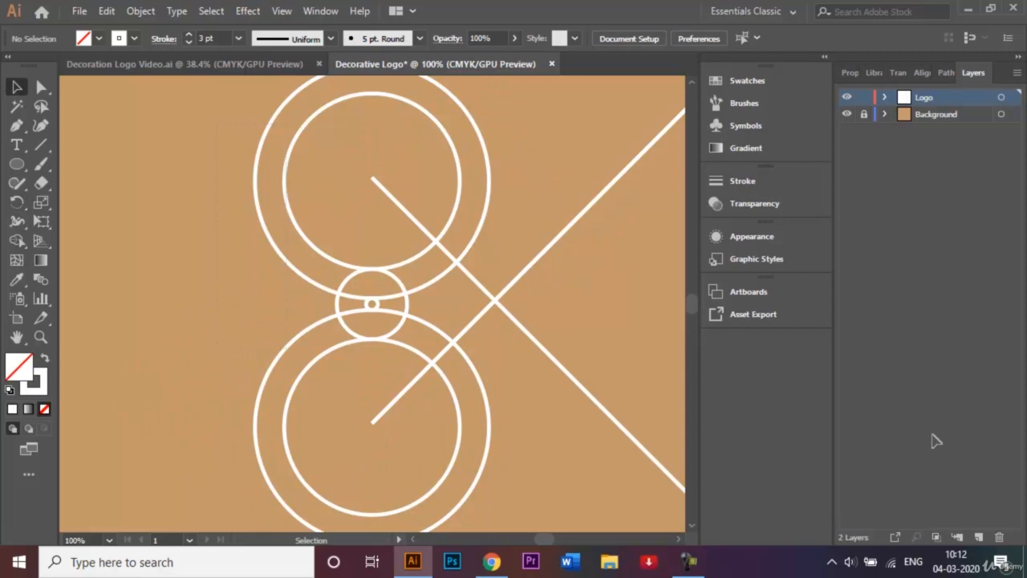
key(ctrl+z)
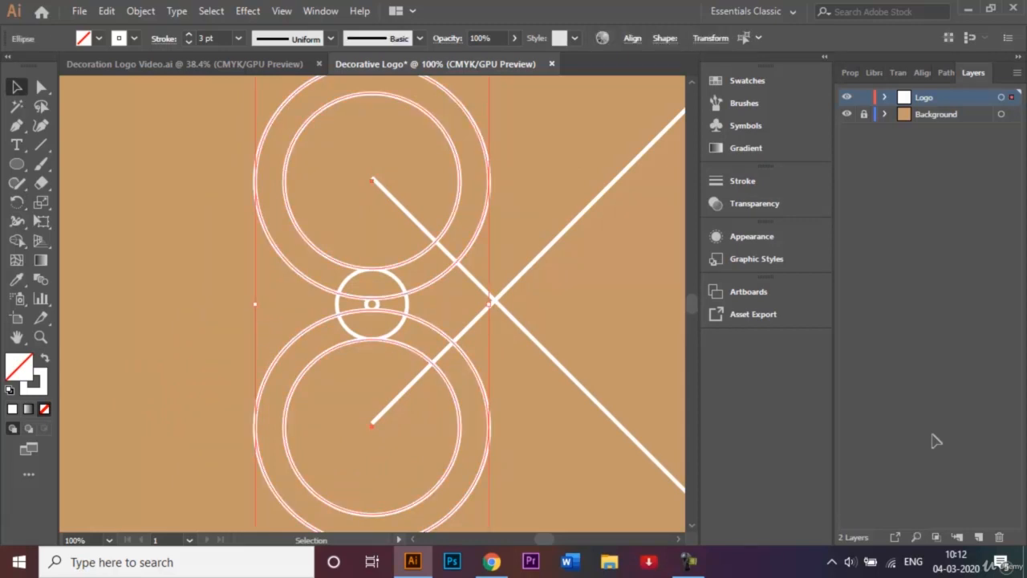
Step: Create a copy of the four large circles rotated 315° about the crossing of the two diagonal lines, and deselect it
key(r)
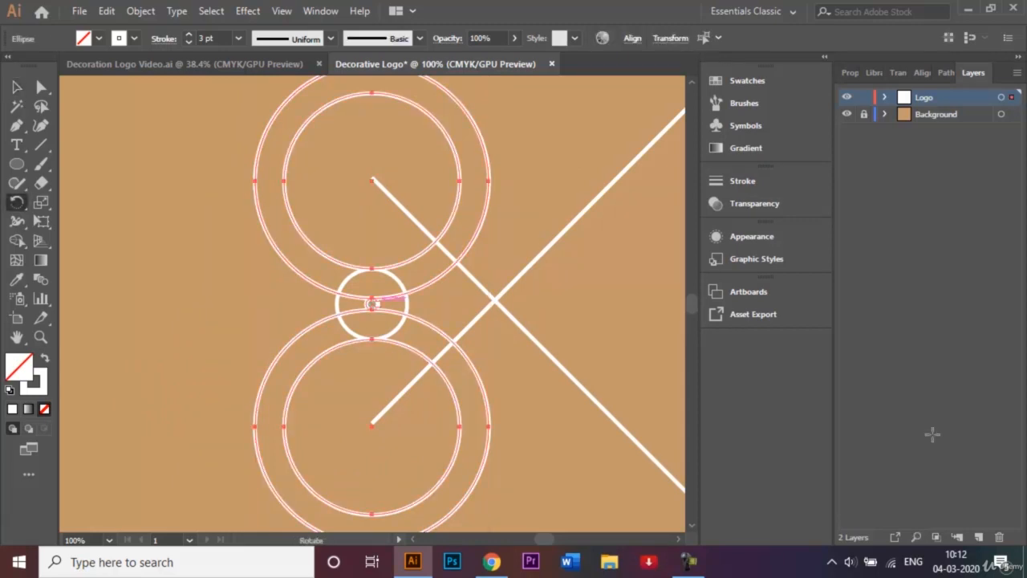
mouse_move(372, 304)
mouse_down()
mouse_move(480, 273)
mouse_move(495, 299)
mouse_up()
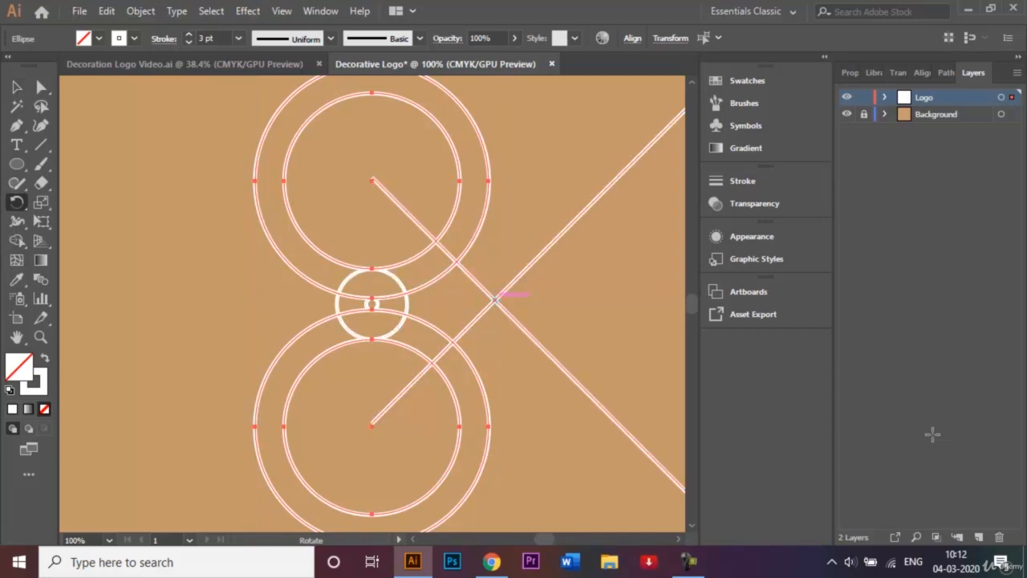
key(Return)
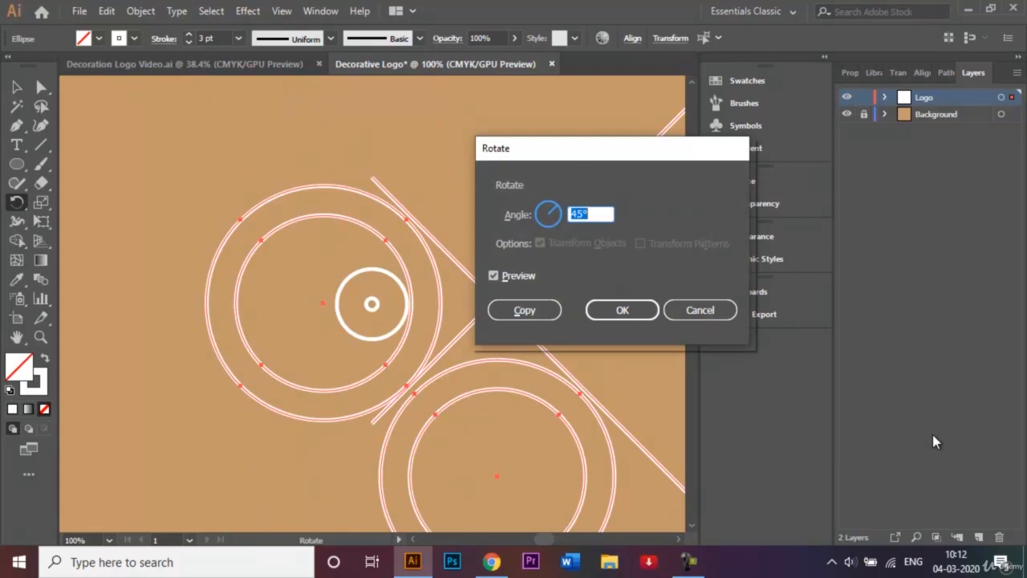
key(BackSpace)
text(315)
key(alt+c)
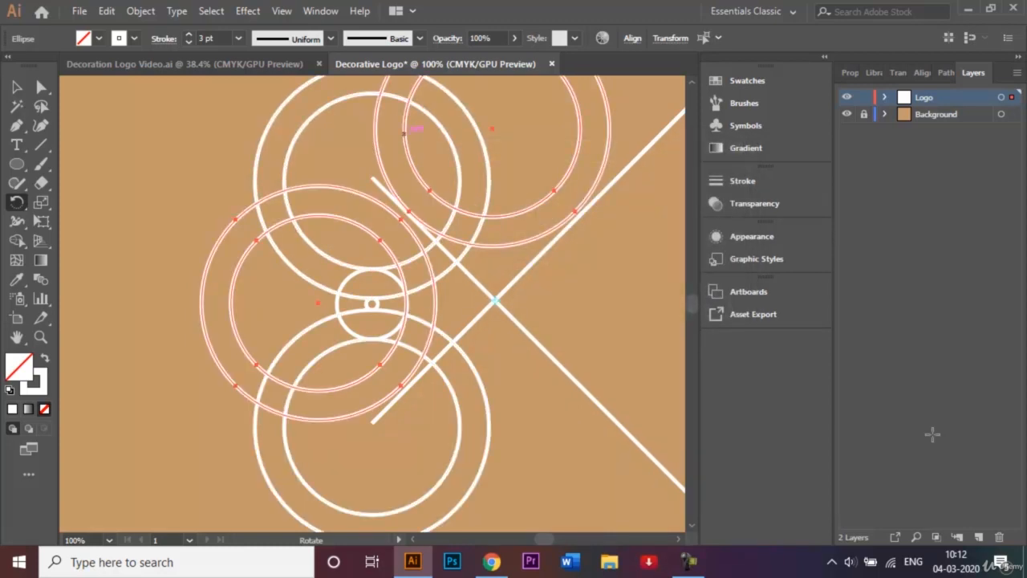
key(b)
key(v)
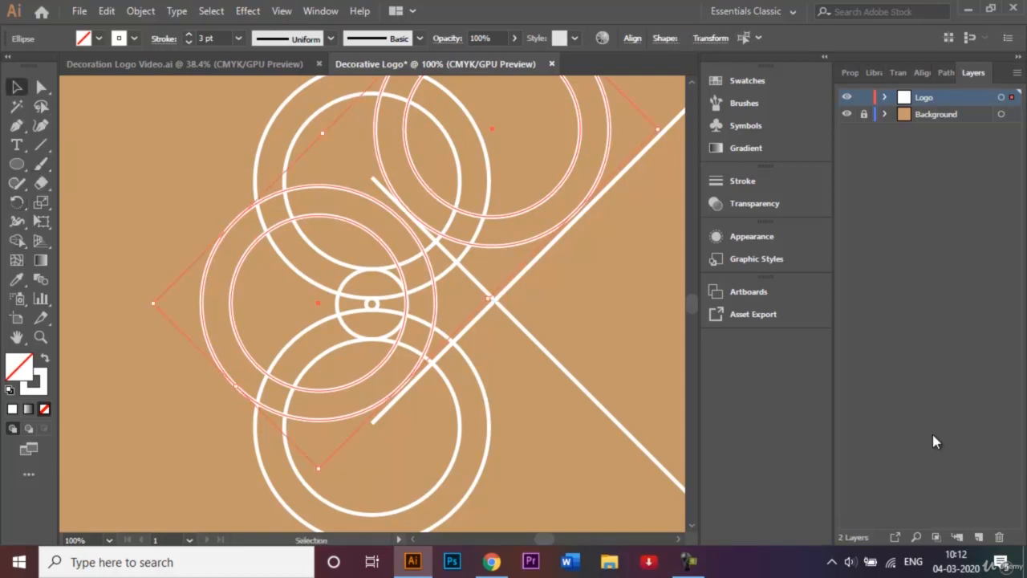
key(ctrl+shift+a)
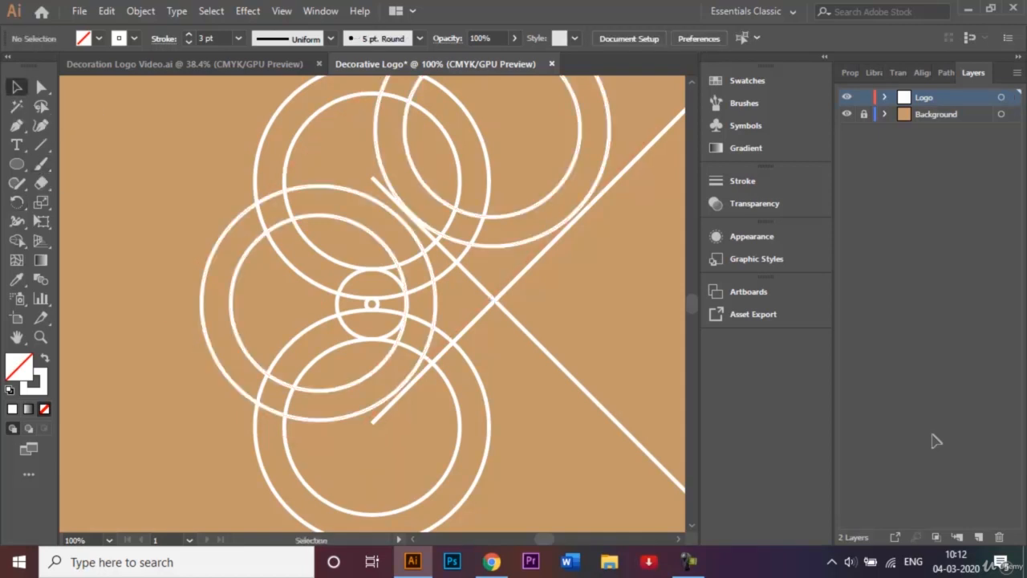
Step: Try to draw a short slanted line across the top of the upper-left ring, and delete it
key(ctrl+minus)
key(backslash)
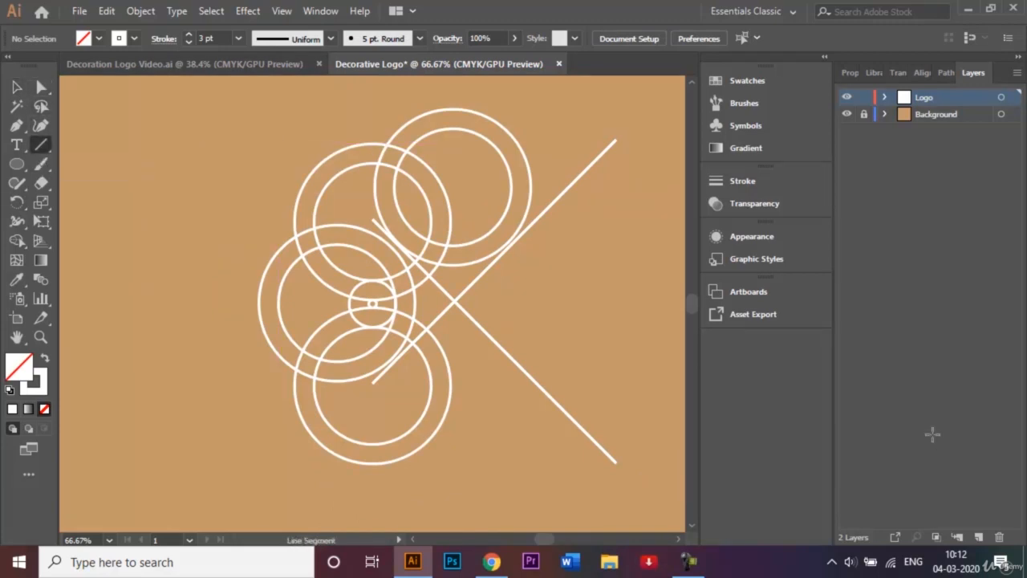
mouse_move(370, 304)
mouse_down()
mouse_move(368, 134)
mouse_move(349, 186)
mouse_up()
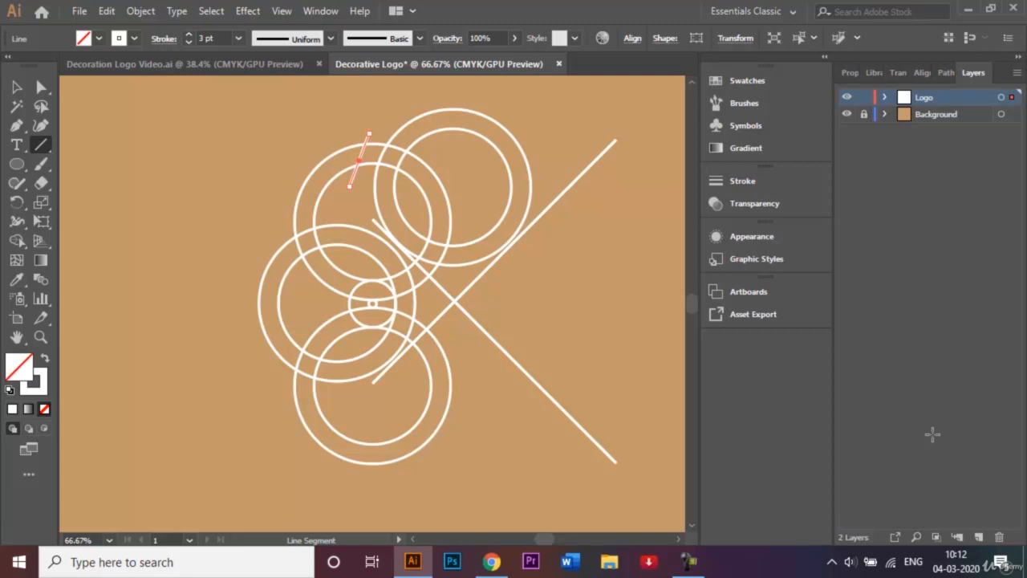
key(Return)
key(BackSpace)
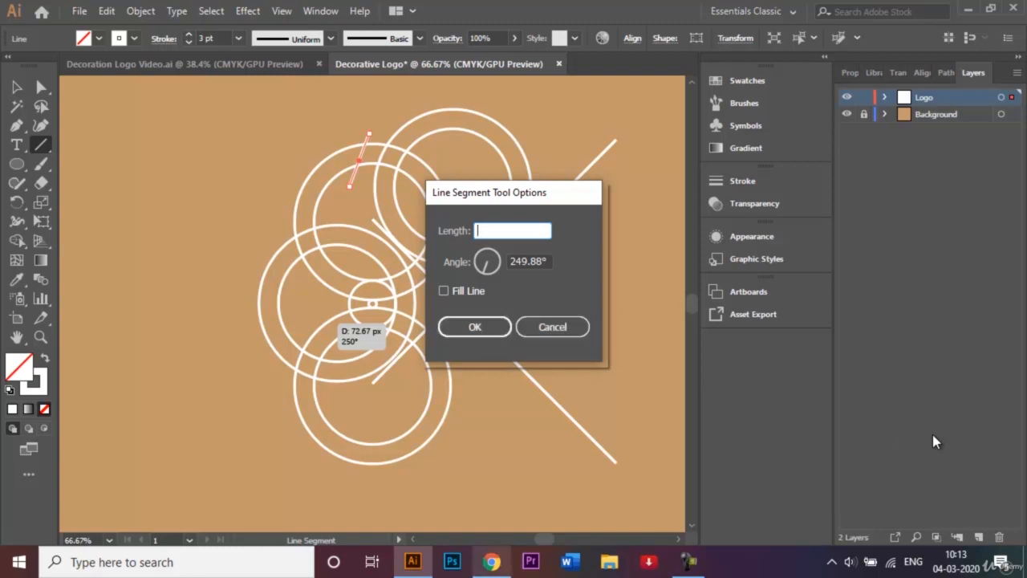
key(Escape)
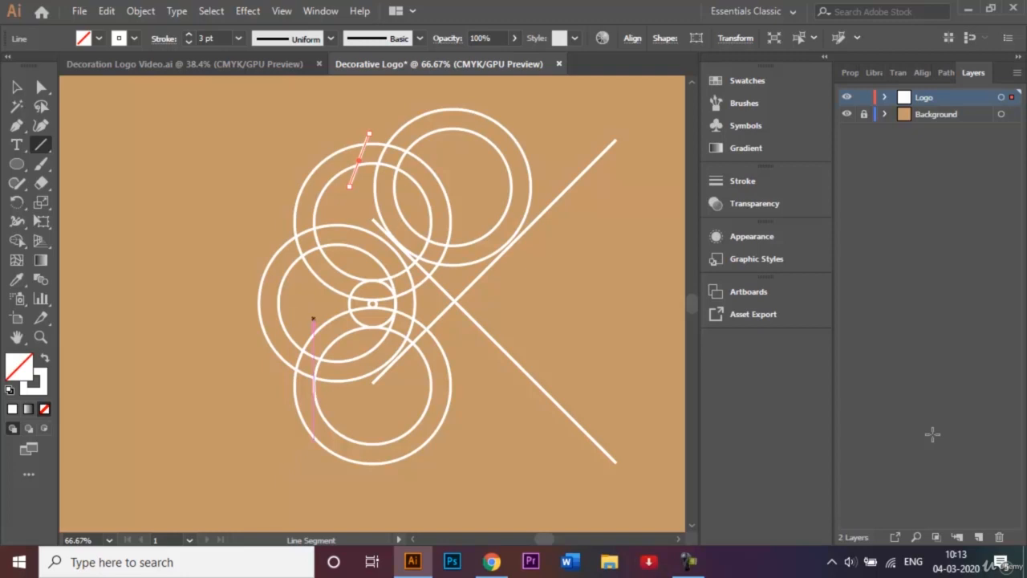
key(Delete)
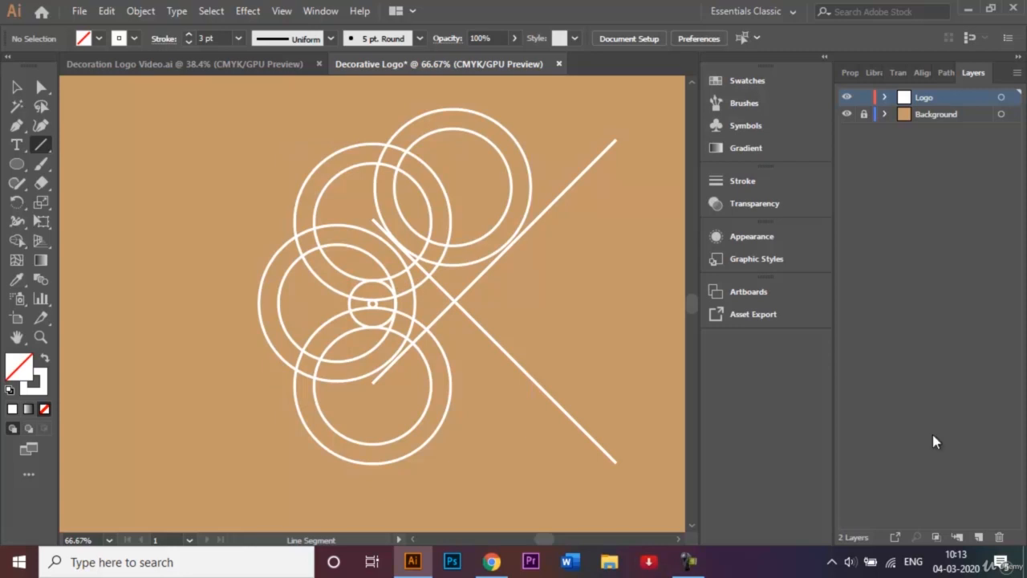
Step: Draw short slanted lines across the top of the upper-left ring and the upper-left part of the bottom ring, and deselect them
key(F9)
key(F9)
drag(362, 137, 345, 187)
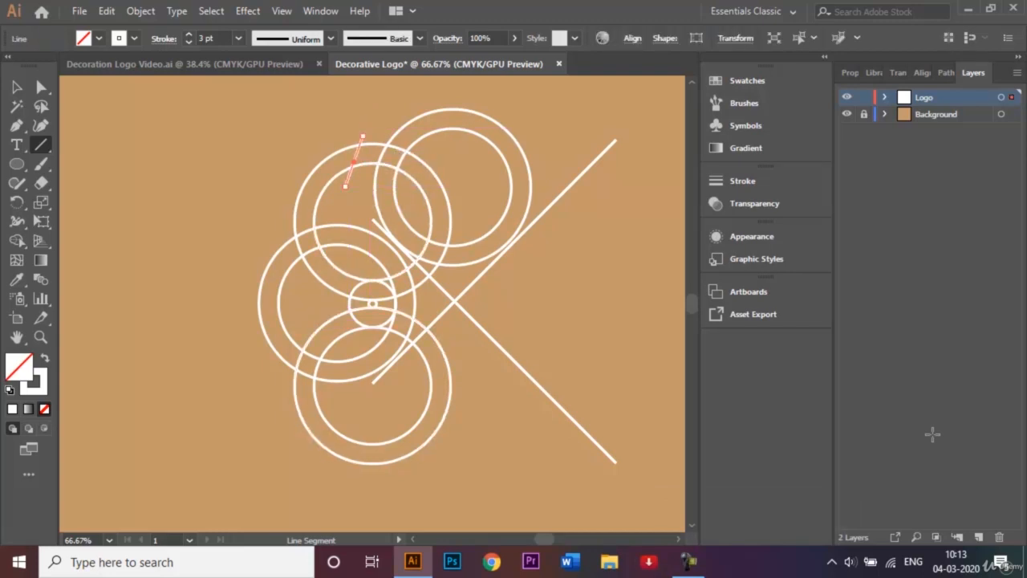
drag(310, 320, 343, 349)
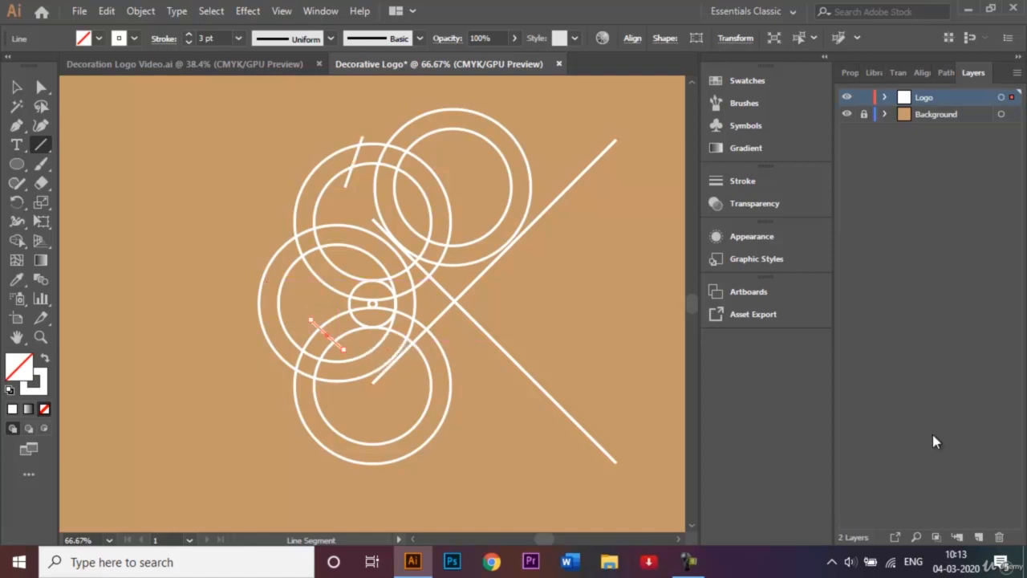
key(v)
key(ctrl+shift+a)
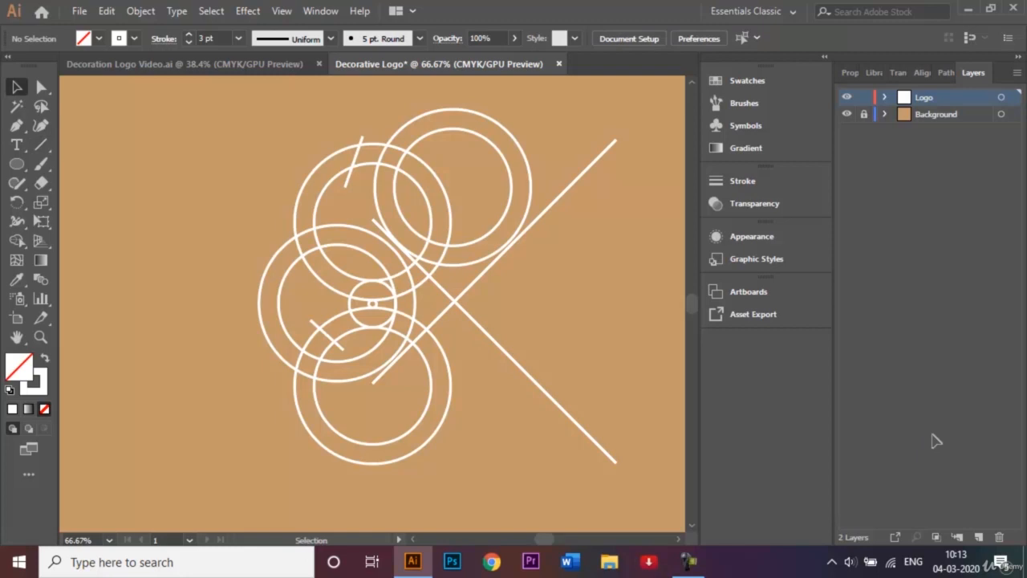
Step: Hide the two long crossing diagonal lines
right_click(587, 167)
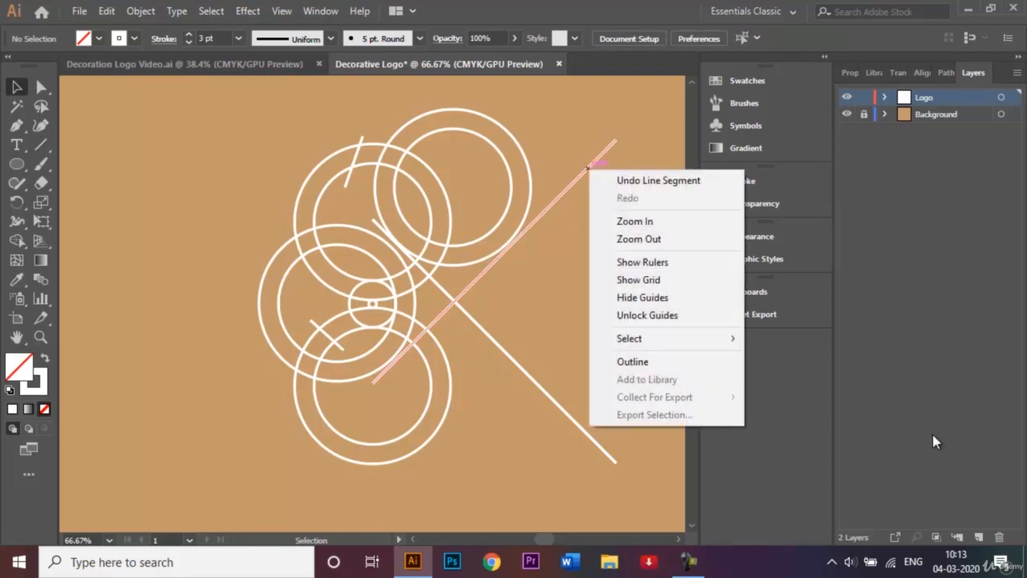
click(933, 439)
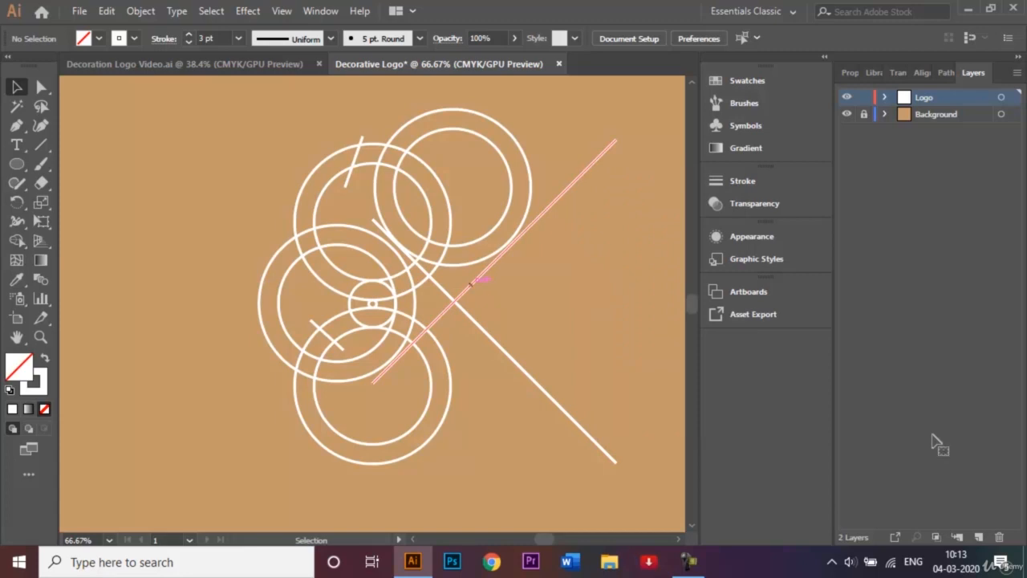
click(471, 284)
shift+click(478, 323)
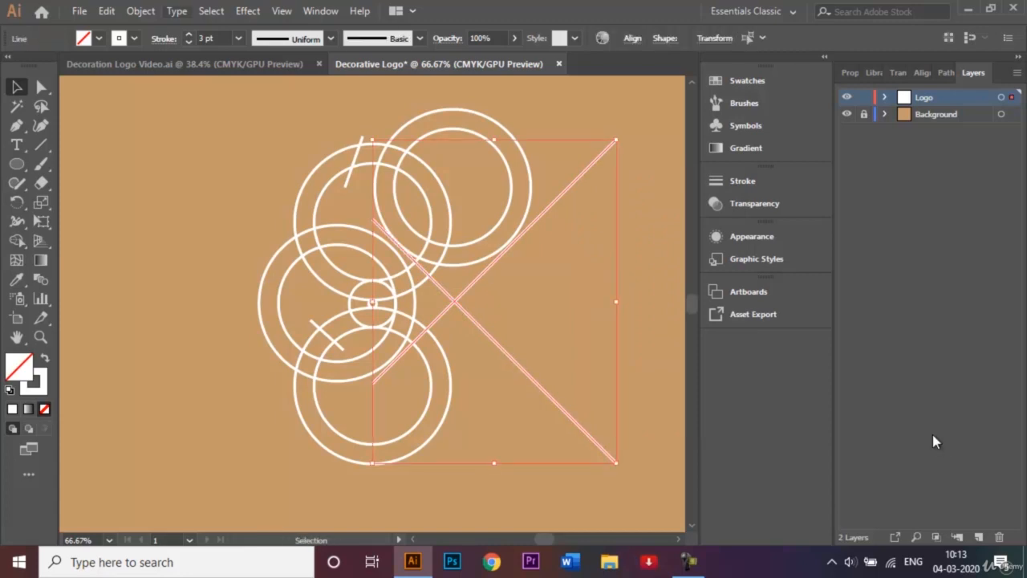
click(140, 12)
mouse_move(210, 136)
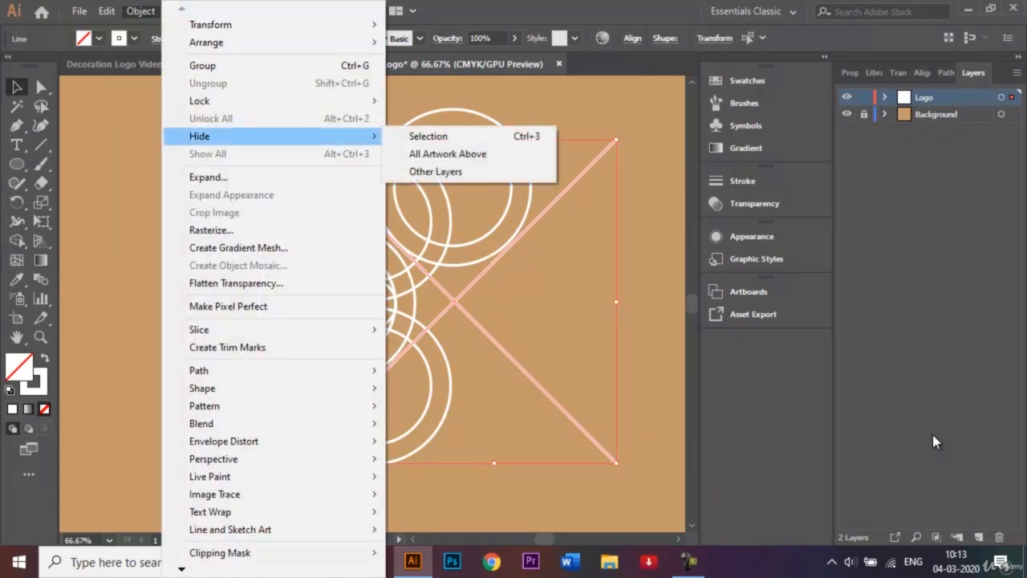
click(427, 136)
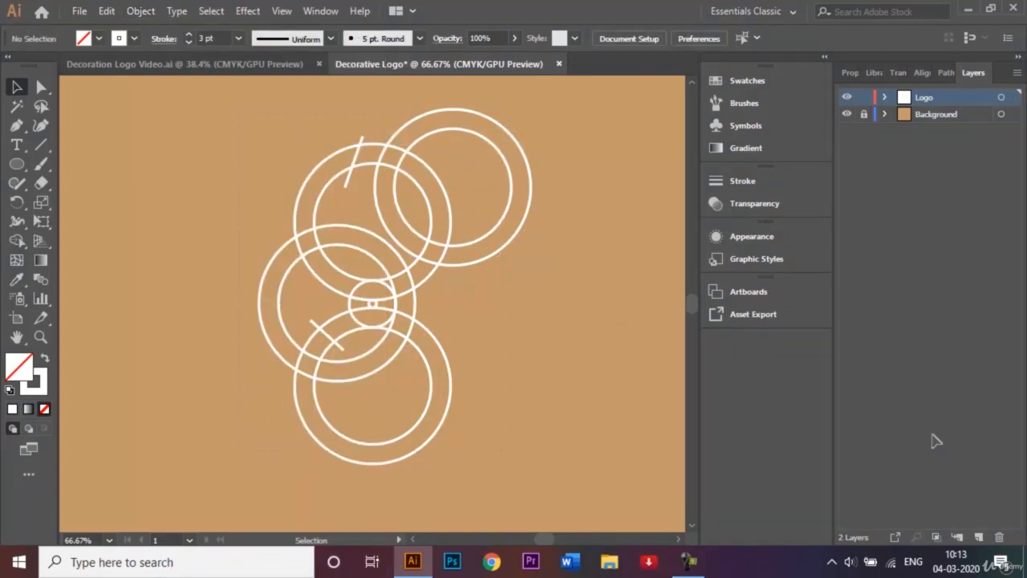
Step: With Shape Builder and an orange fill, merge the regions between the two short slanted lines into one S-shaped band, and deselect everything
key(ctrl+a)
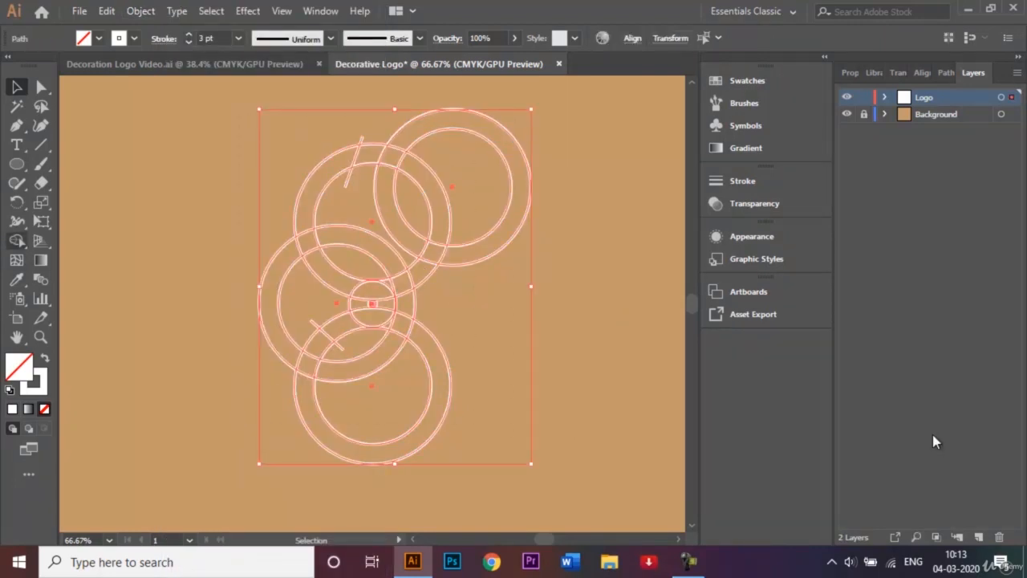
key(shift+m)
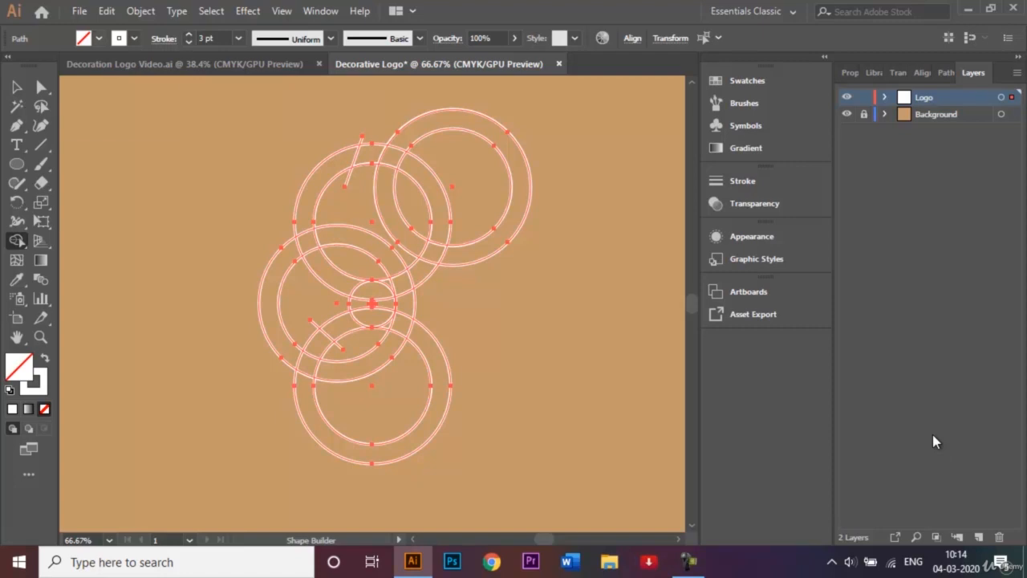
click(99, 38)
click(156, 66)
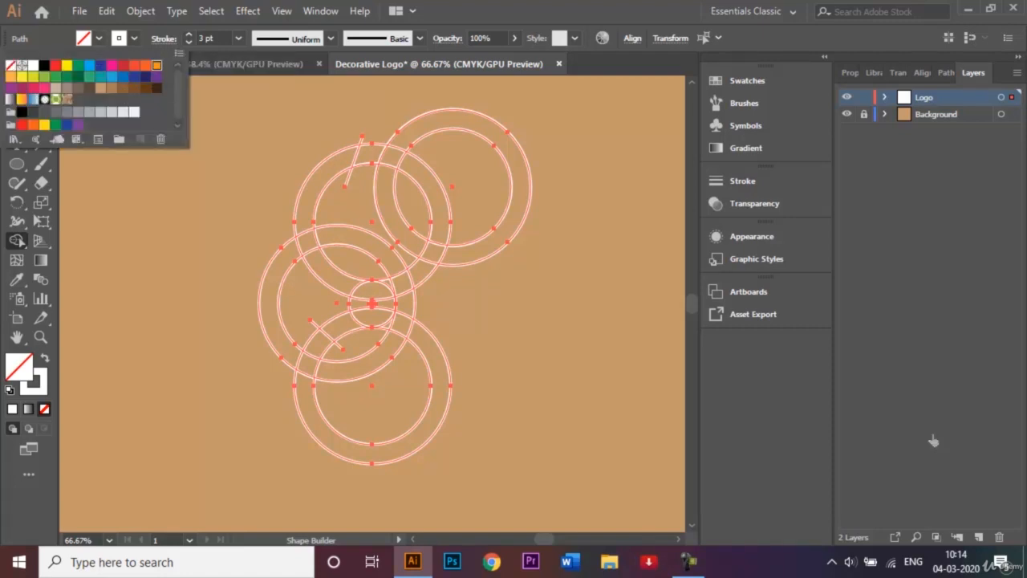
key(Escape)
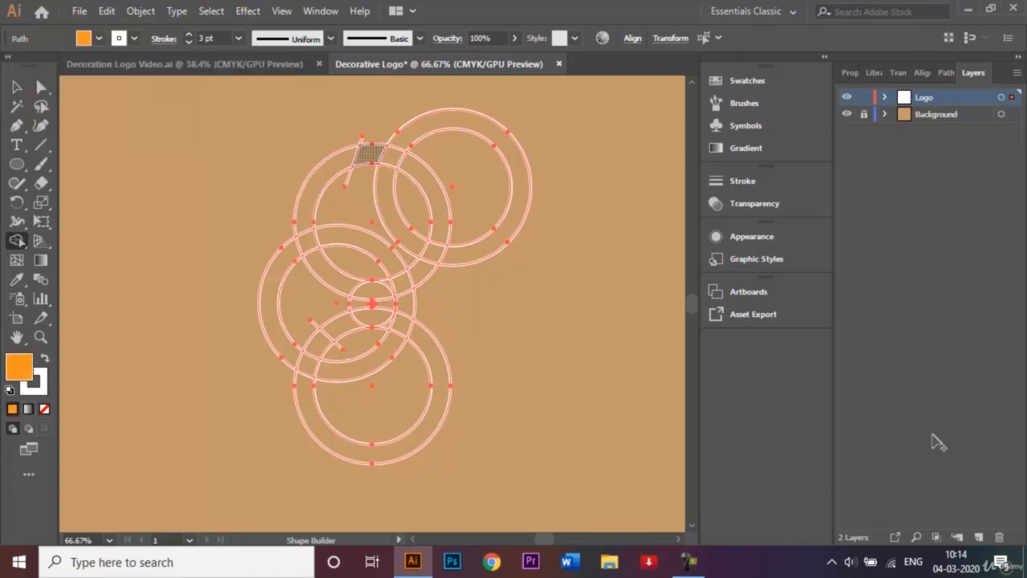
mouse_move(366, 154)
mouse_down()
mouse_move(349, 159)
mouse_move(314, 201)
mouse_move(310, 241)
mouse_move(332, 275)
mouse_move(376, 289)
mouse_move(385, 303)
mouse_move(330, 333)
mouse_up()
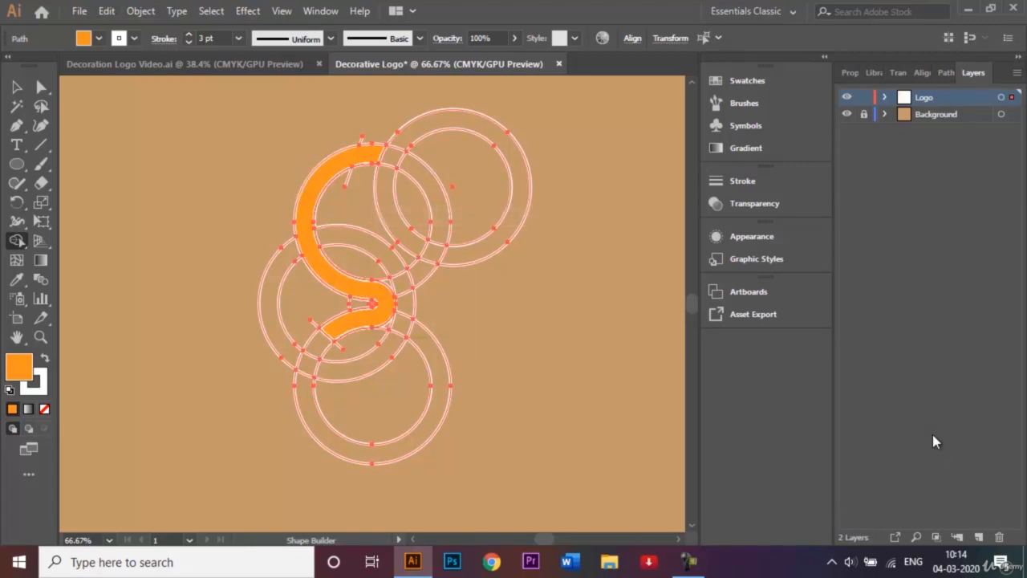
key(v)
key(ctrl+shift+a)
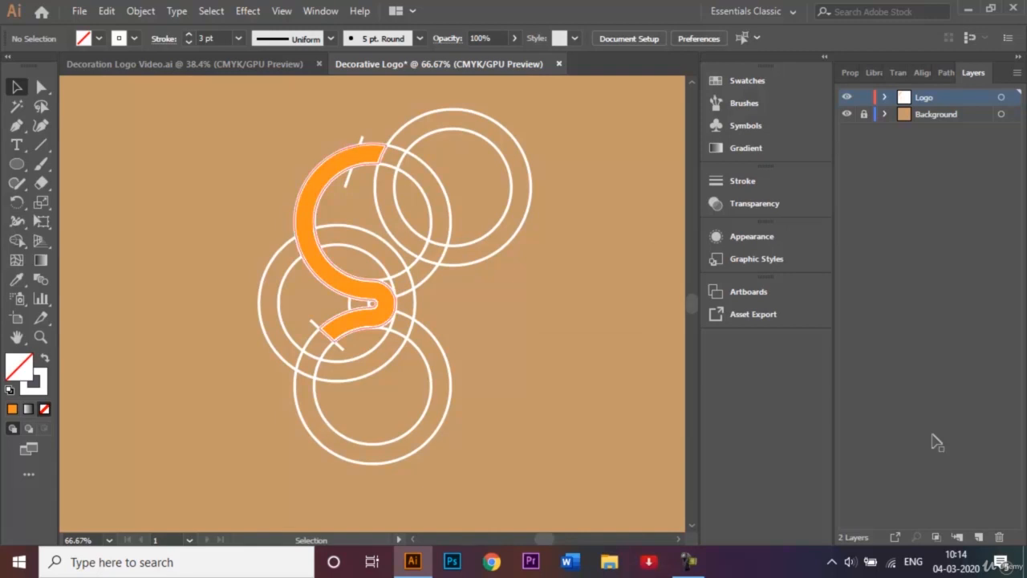
Step: Hide the orange S-shaped band, and delete all remaining ring pieces and short line pieces
key(ctrl+alt+])
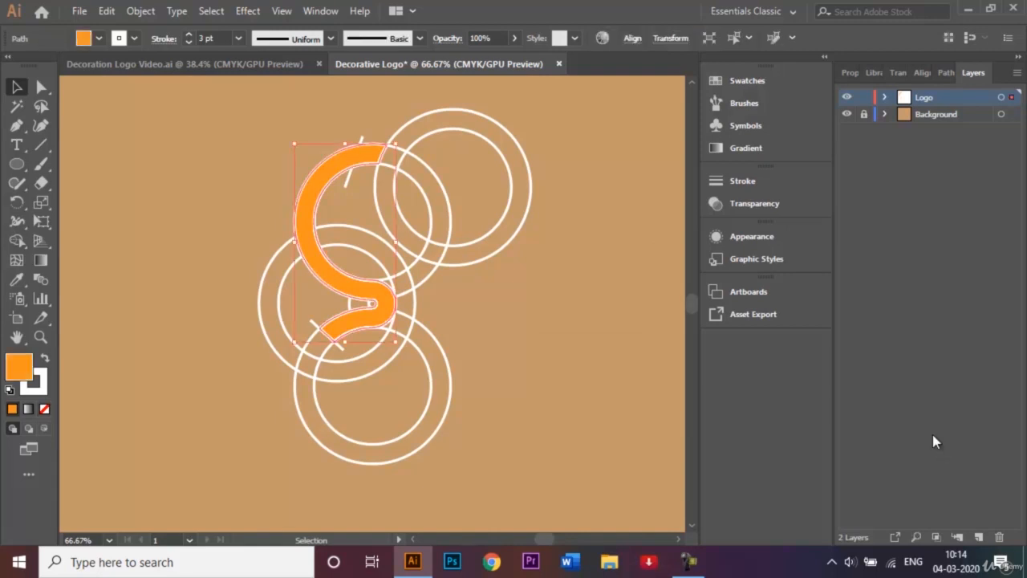
click(140, 11)
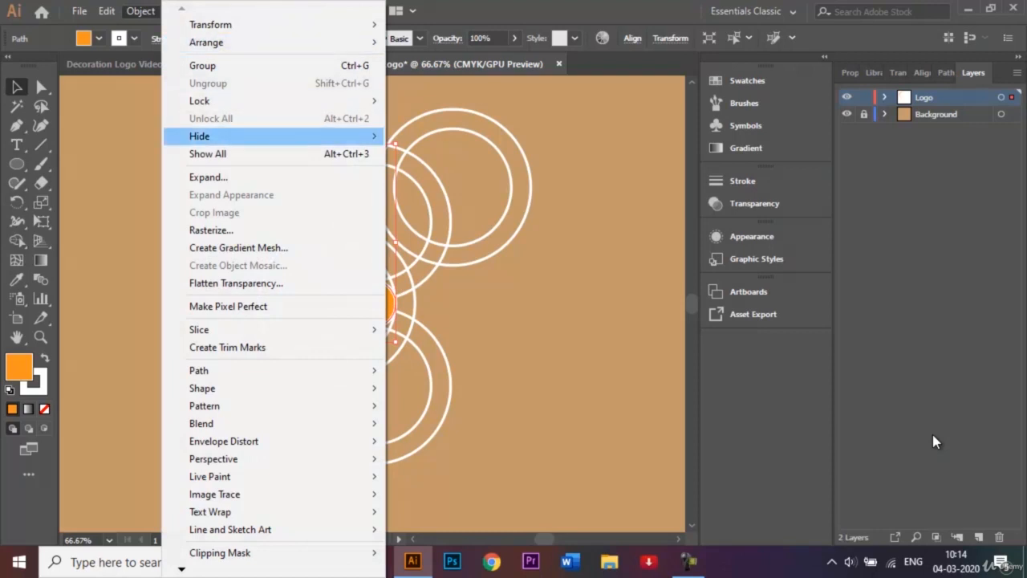
mouse_move(241, 136)
click(428, 136)
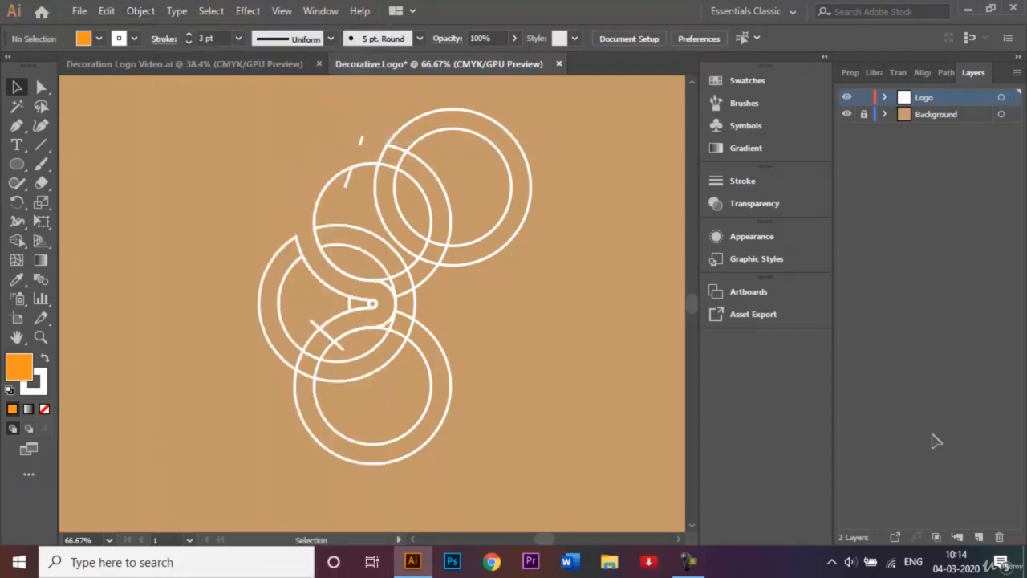
key(ctrl+a)
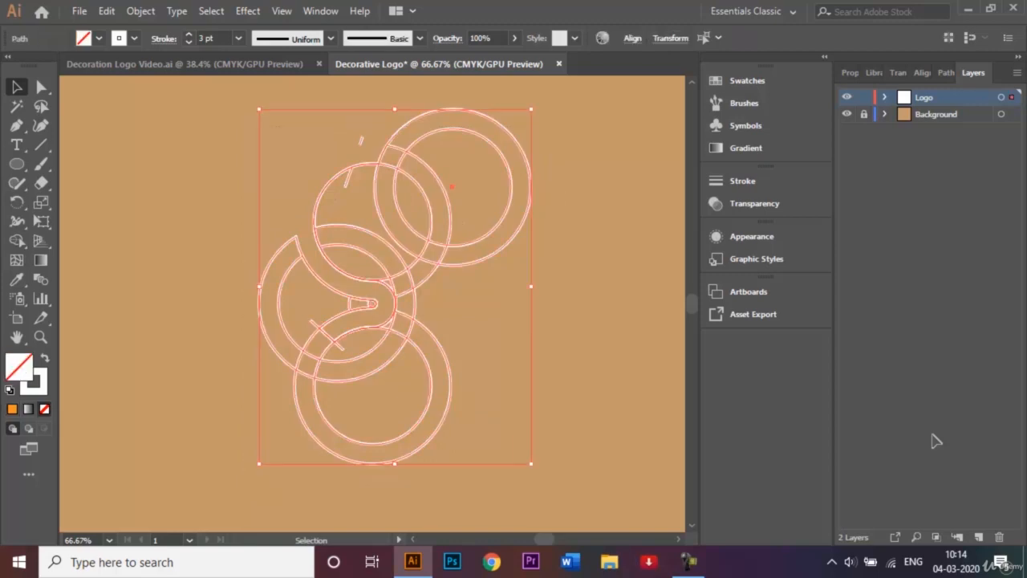
key(ctrl+3)
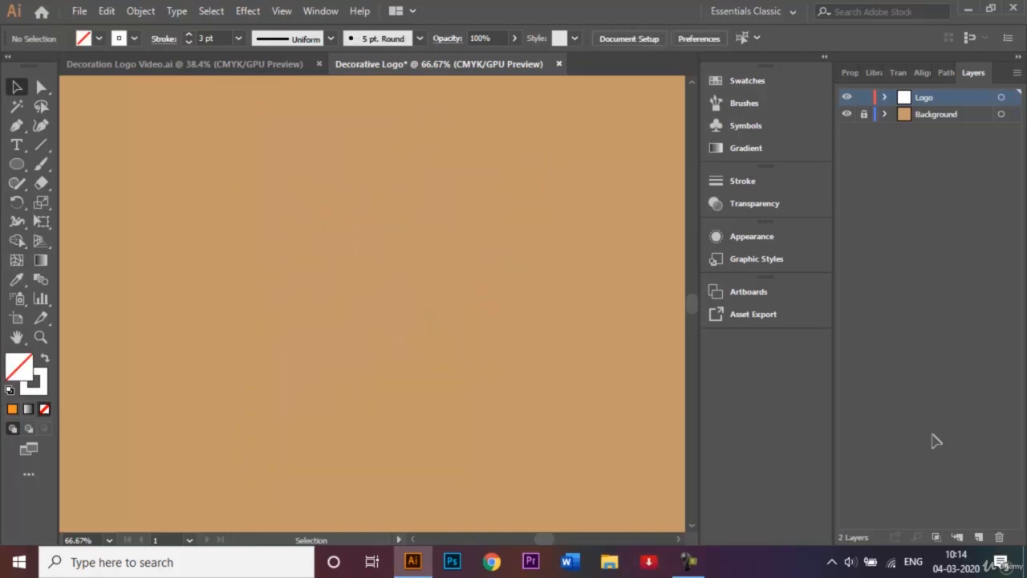
Step: Show all hidden objects, the orange band and the two crossing diagonal lines, and deselect them
click(107, 11)
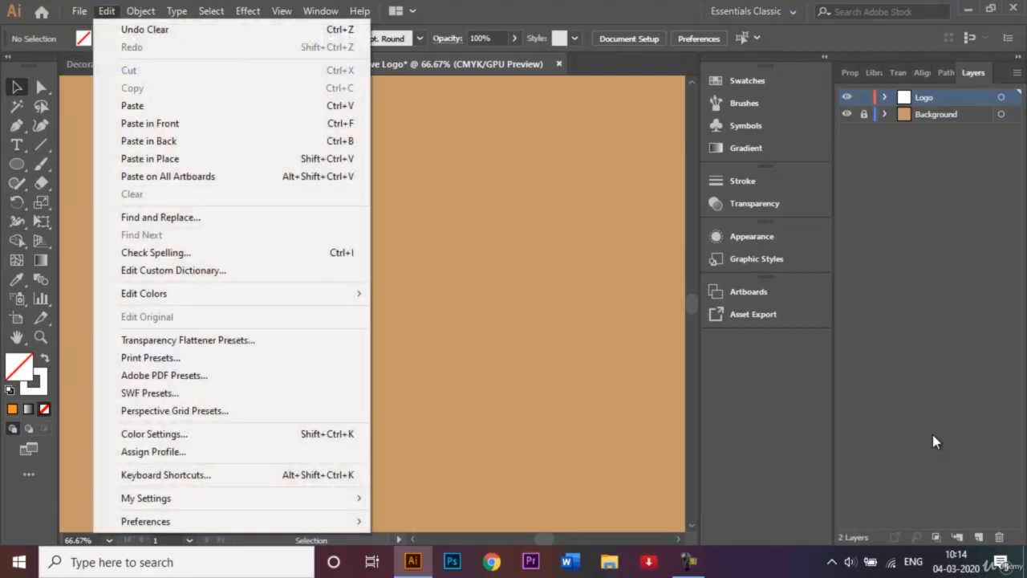
mouse_move(140, 11)
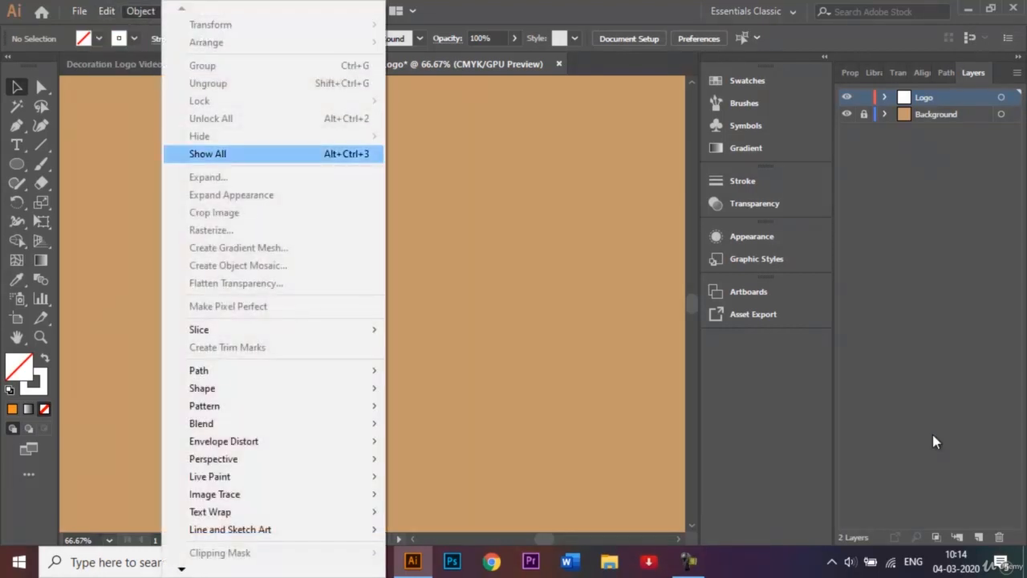
click(208, 153)
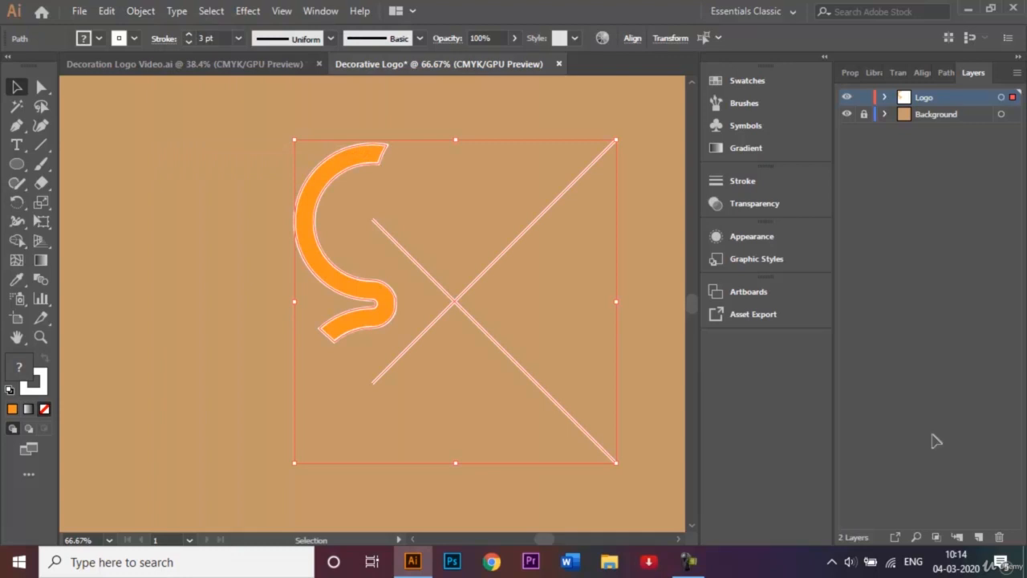
key(ctrl+shift+a)
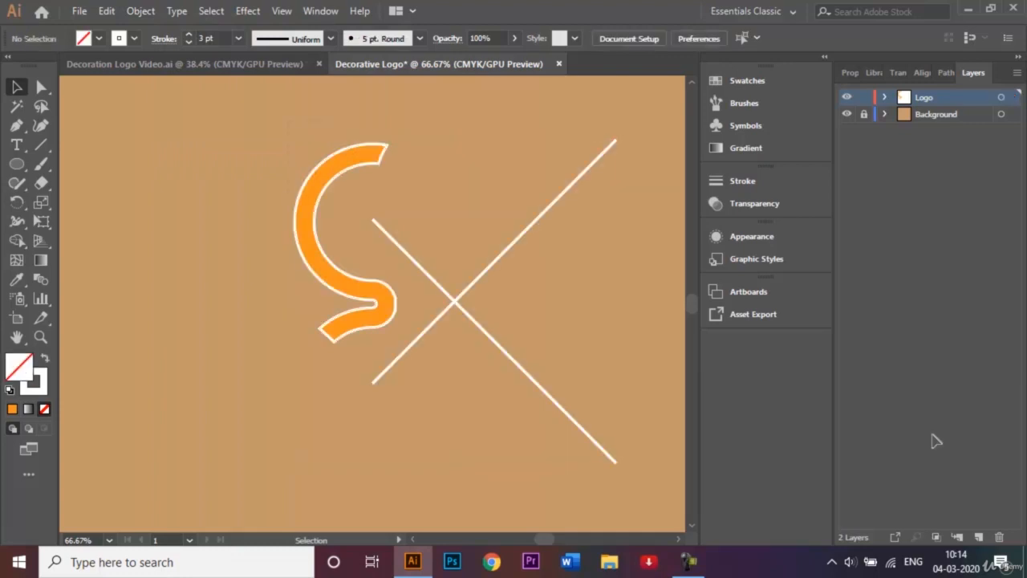
Step: Create a copy of the orange band rotated 315° about the crossing of the two diagonal lines
click(351, 330)
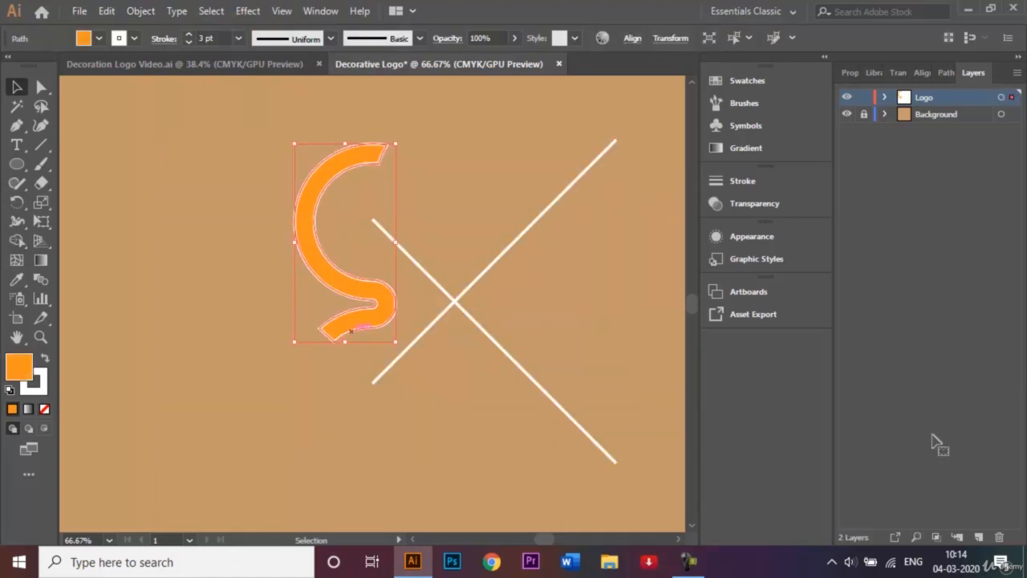
key(r)
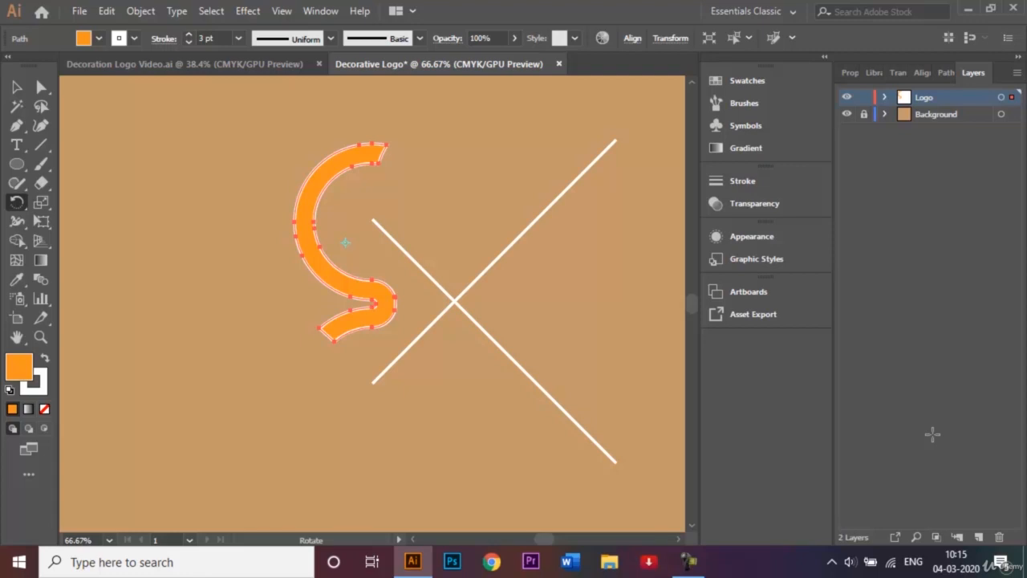
mouse_move(345, 242)
mouse_down()
mouse_move(455, 294)
mouse_move(451, 305)
mouse_move(457, 297)
mouse_up()
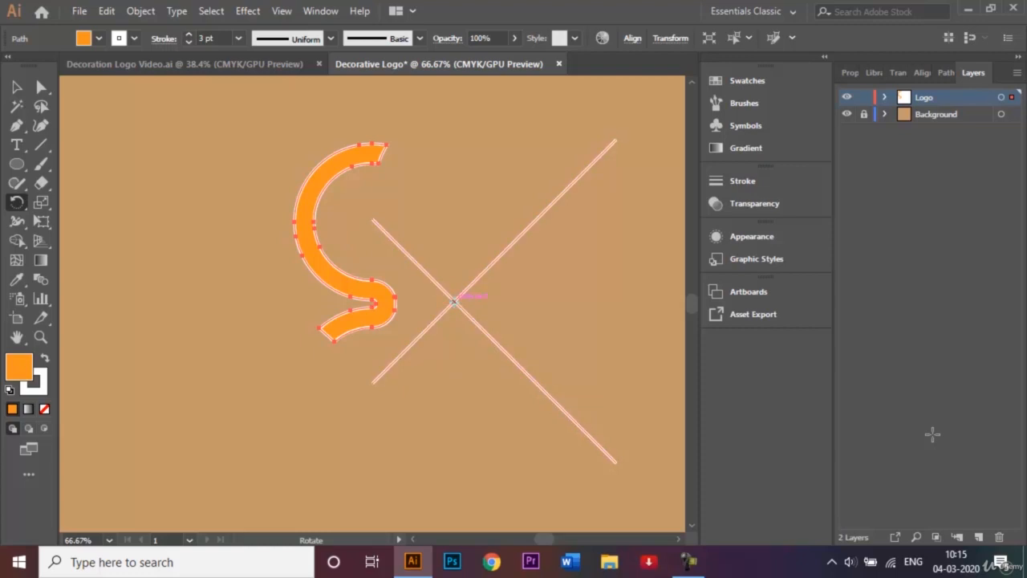
alt+click(454, 301)
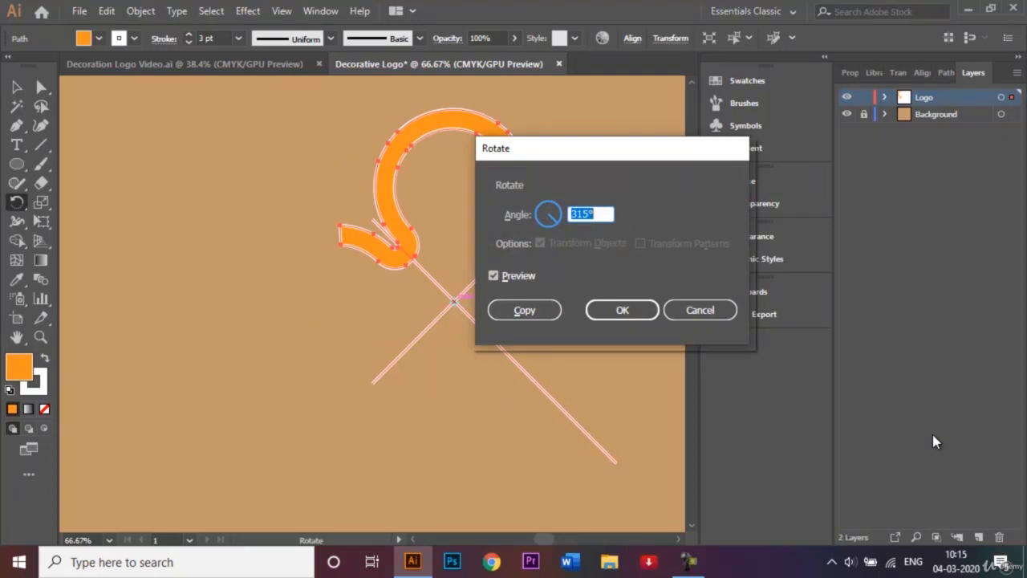
key(alt+c)
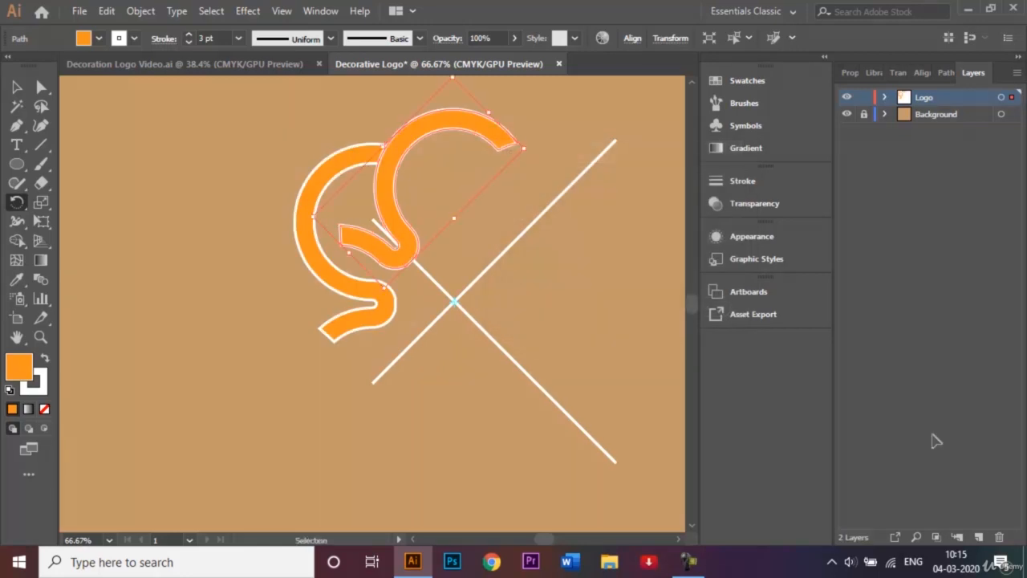
Step: Repeat the rotated copy around the crossing until eight orange bands complete the full circle, and deselect them
key(ctrl+d)
key(ctrl+d)
key(ctrl+d)
key(ctrl+d)
key(ctrl+d)
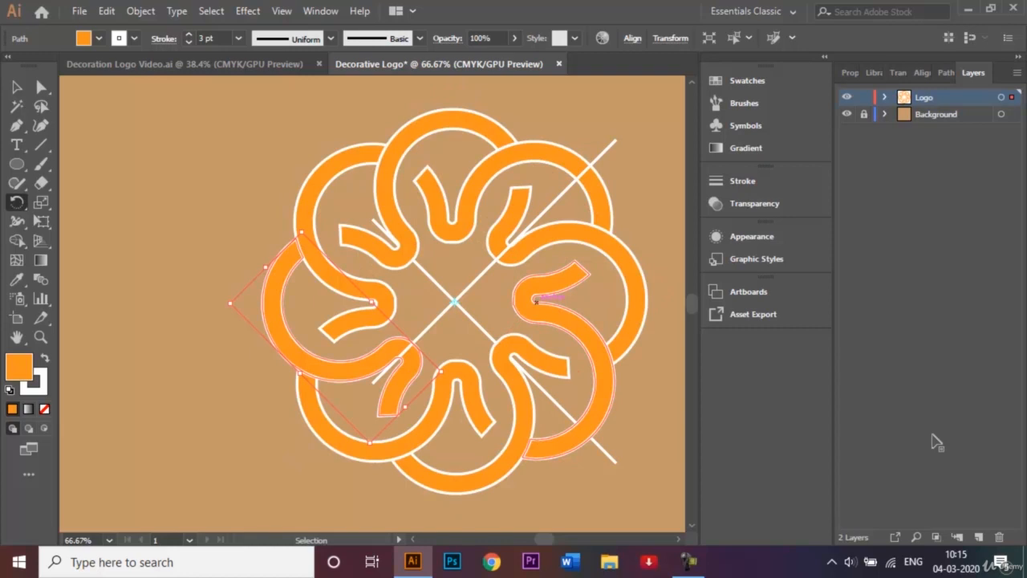
key(r)
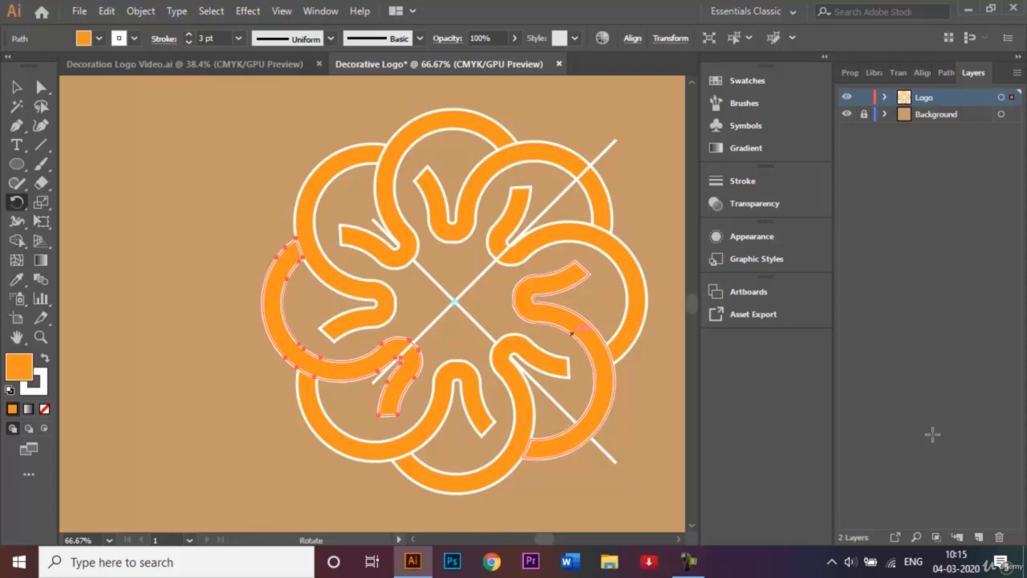
key(ctrl+z)
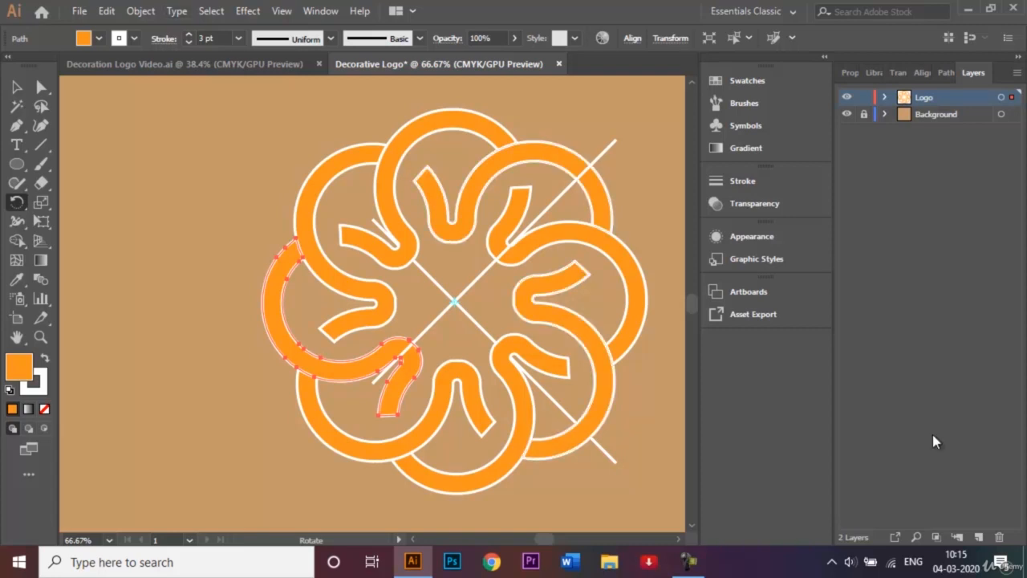
key(v)
key(ctrl+shift+a)
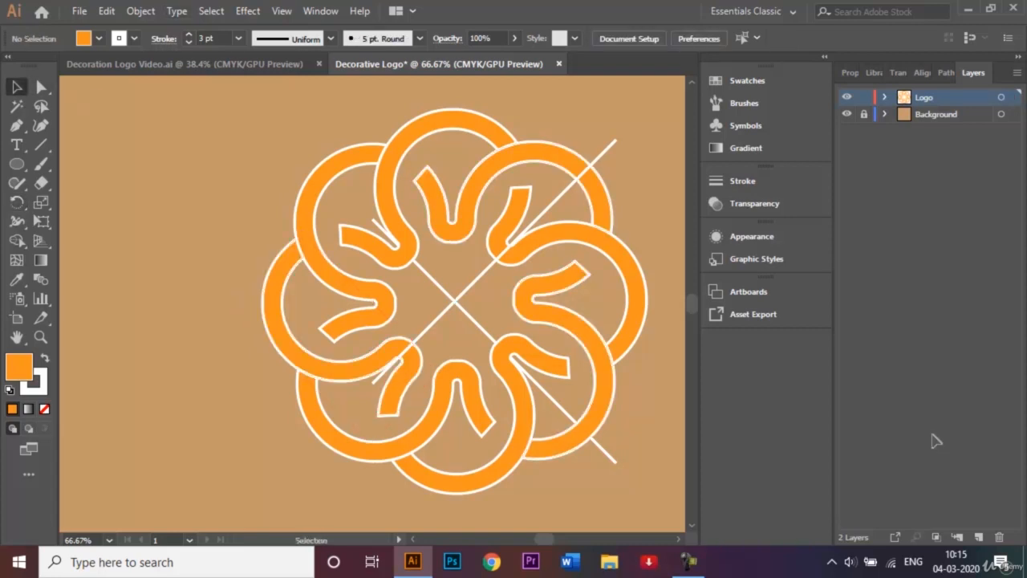
Step: Delete the two crossing diagonal lines, and look at the finished reference logo in Decoration Logo Video.ai
click(439, 286)
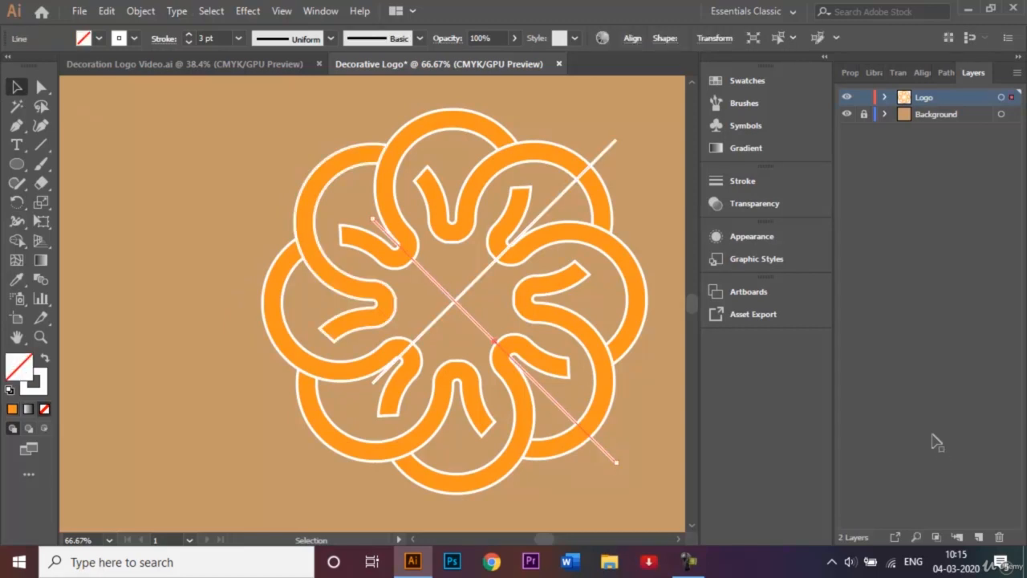
shift+click(474, 280)
key(Delete)
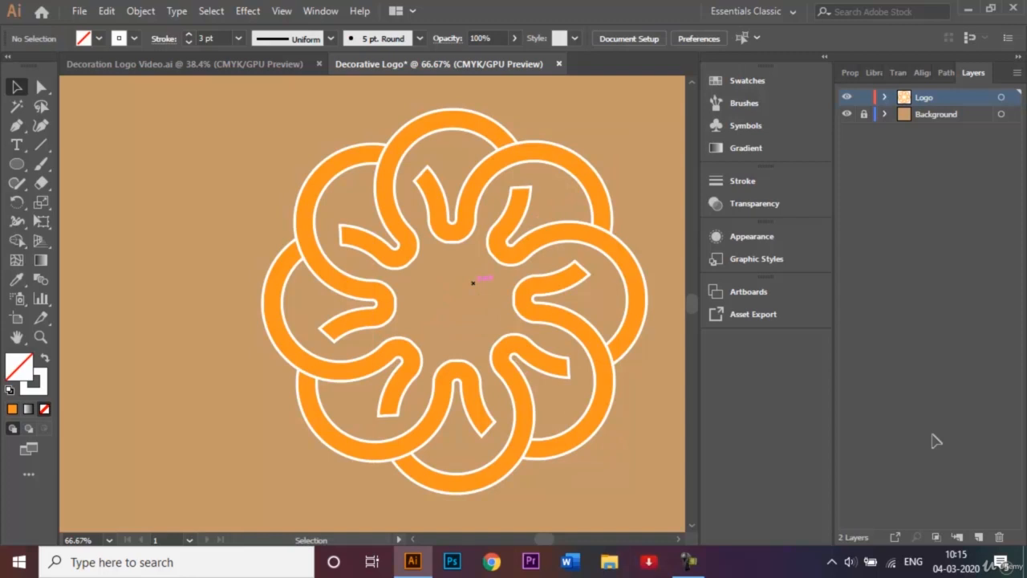
key(ctrl+Tab)
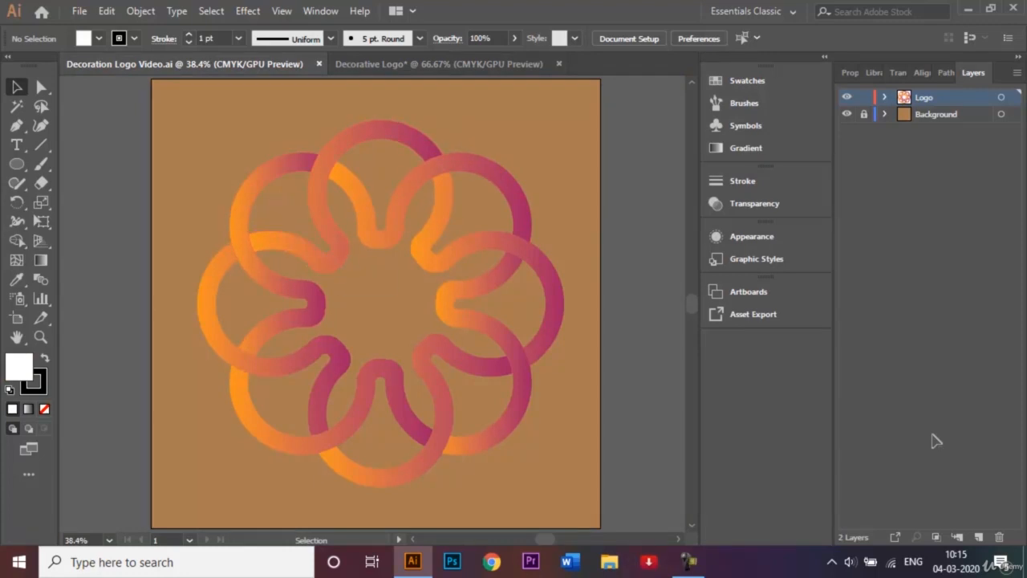
key(ctrl+Tab)
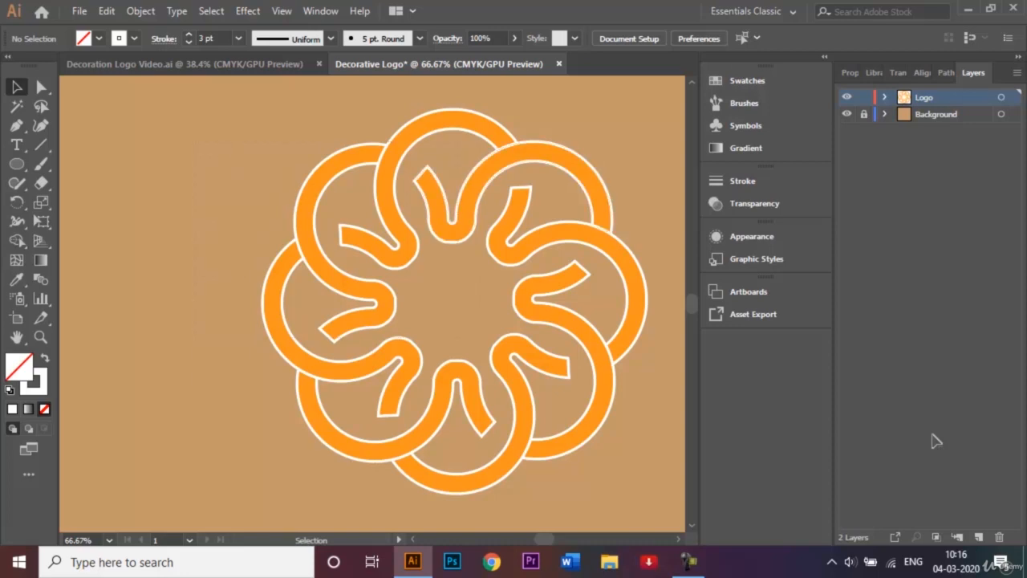
Step: Give all the orange bands a white 4 pt stroke, and deselect them
key(ctrl+a)
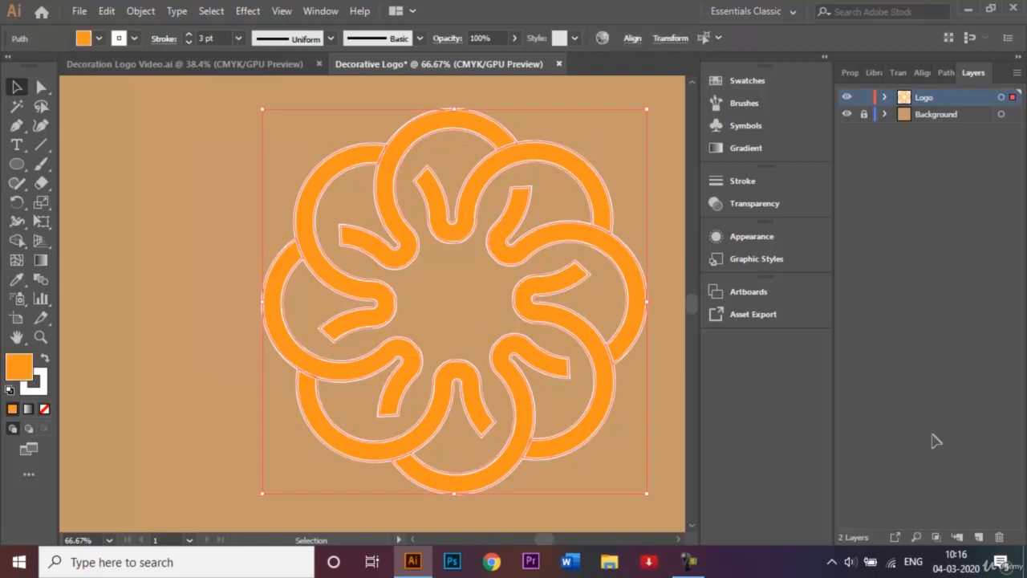
click(134, 39)
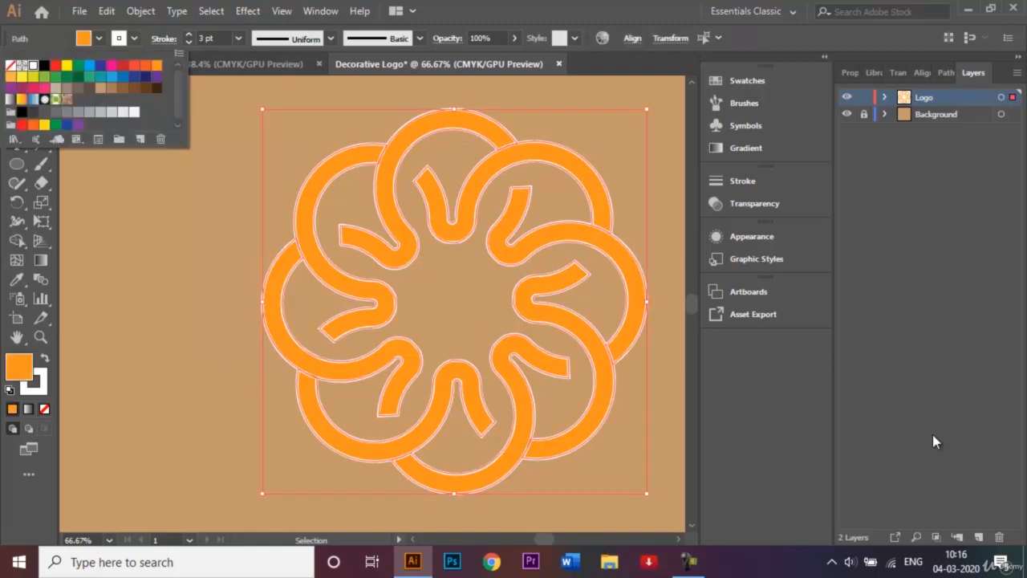
click(10, 65)
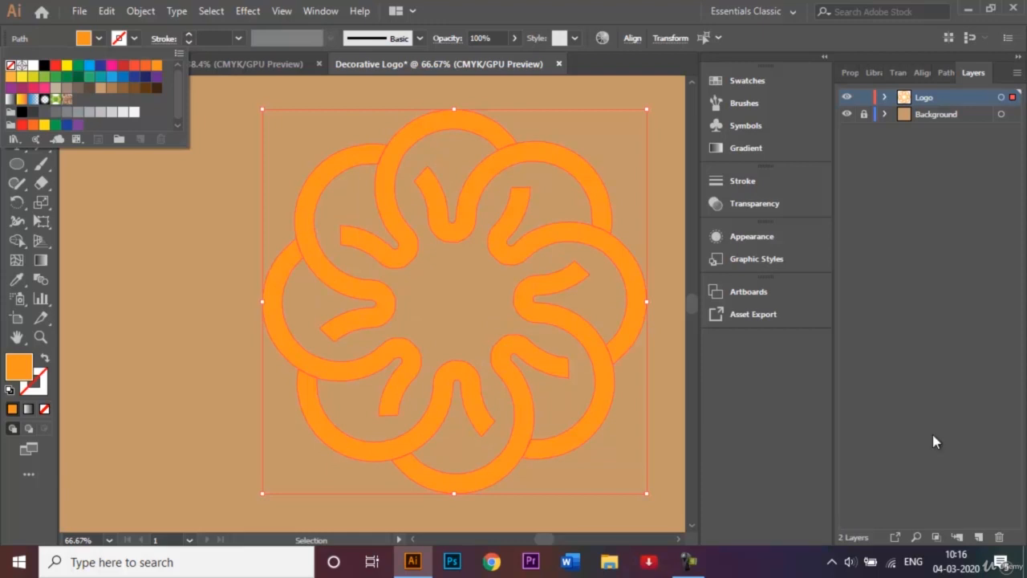
click(32, 65)
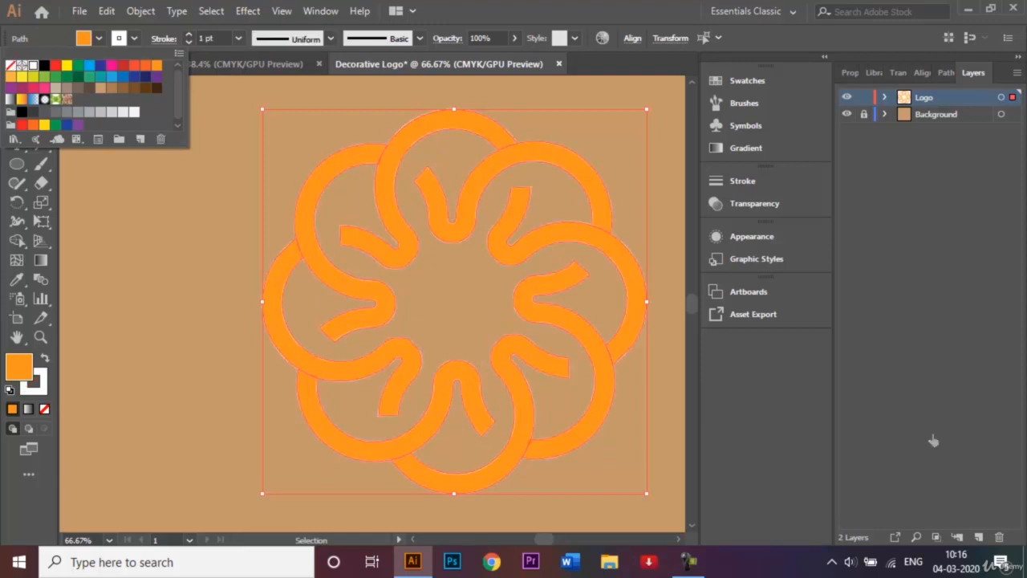
click(239, 39)
click(239, 38)
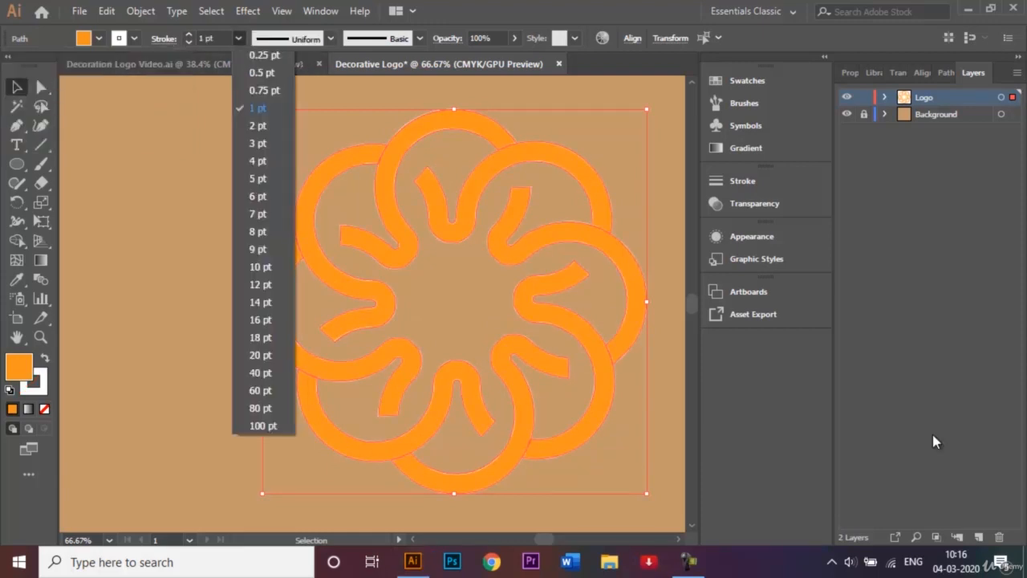
click(257, 161)
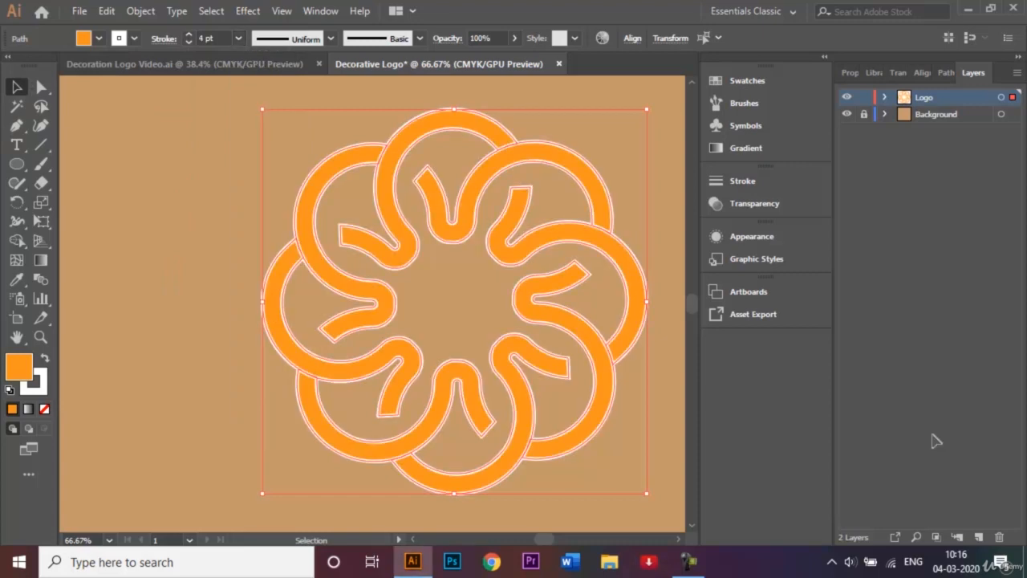
click(933, 435)
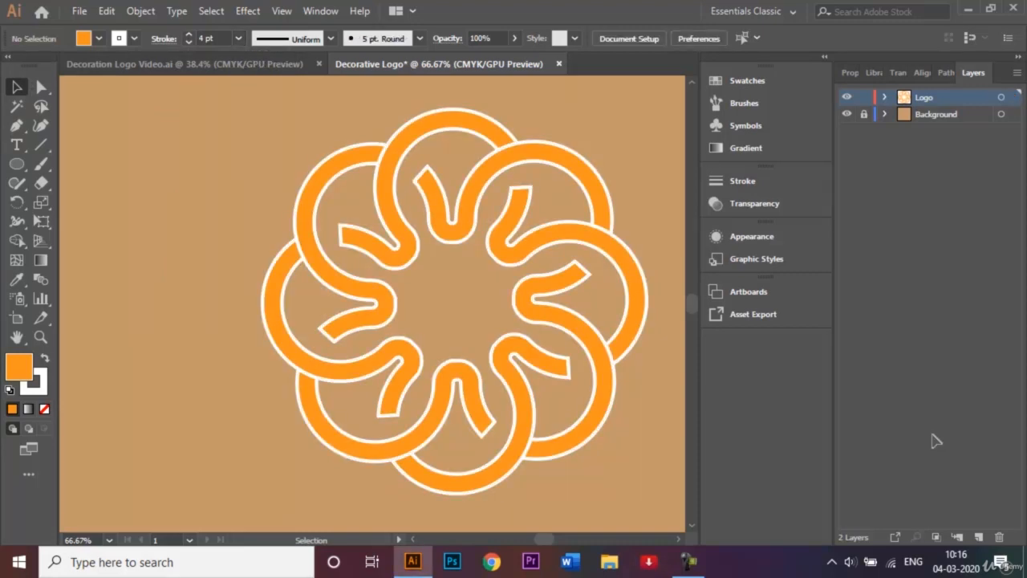
Step: Enlarge all eight orange bands together proportionally about their common centre until they span about four fifths of the artboard's width, and deselect them
key(ctrl+0)
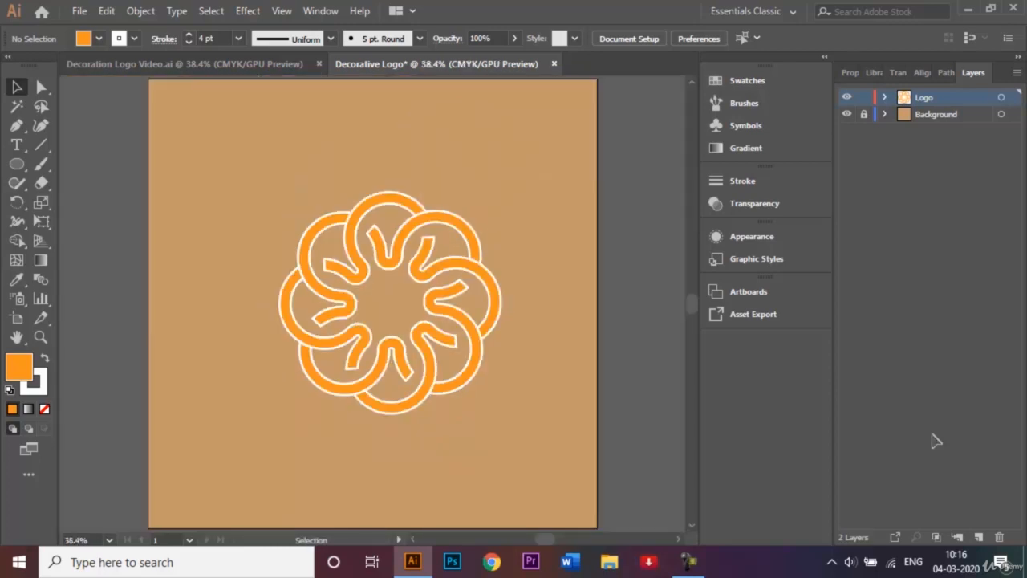
key(ctrl+a)
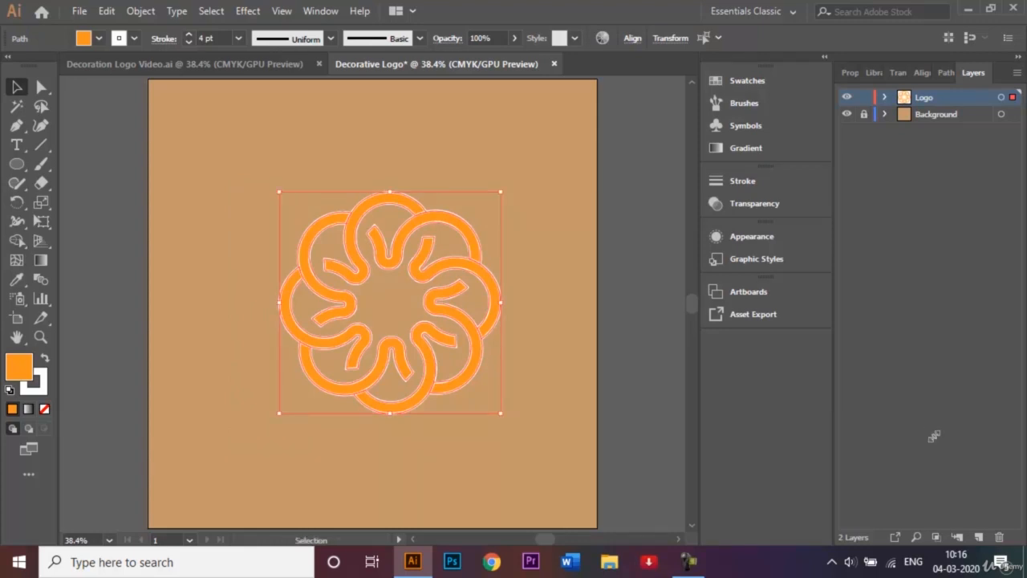
drag(501, 192, 568, 126)
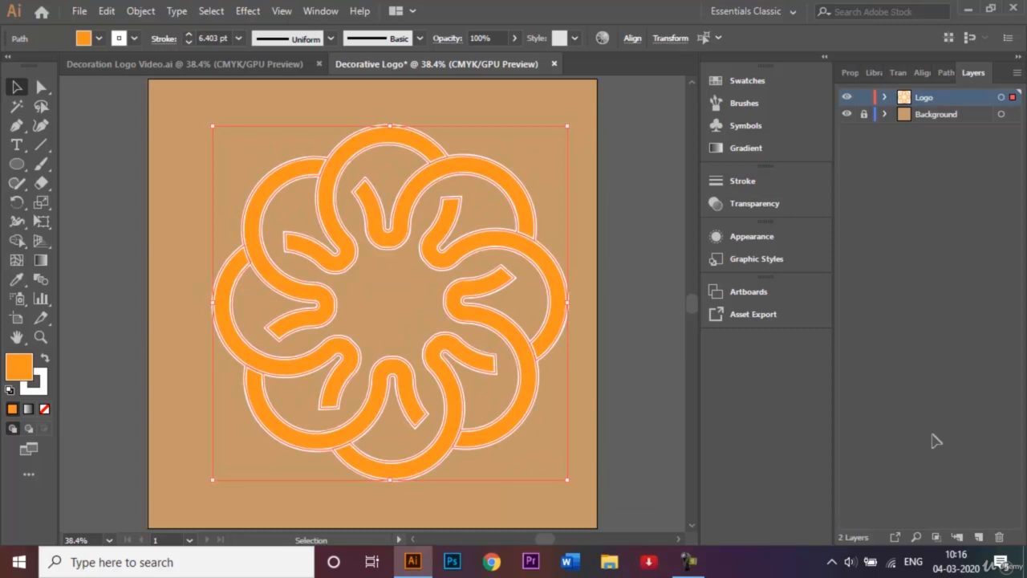
key(ctrl+shift+a)
Step: Round both corners at the inner end of the topmost band to the maximum radius of 20.01 px
key(a)
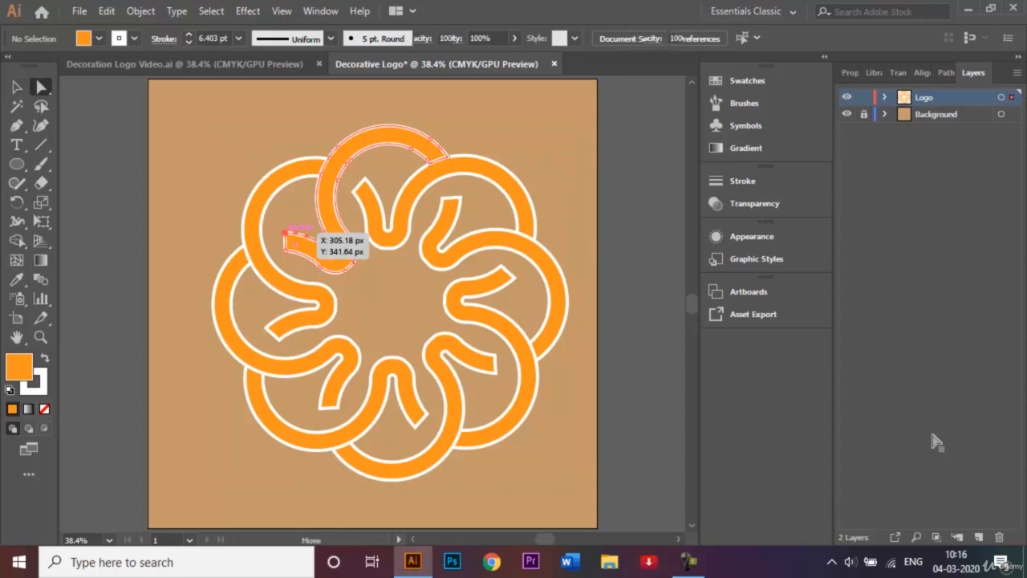
click(284, 233)
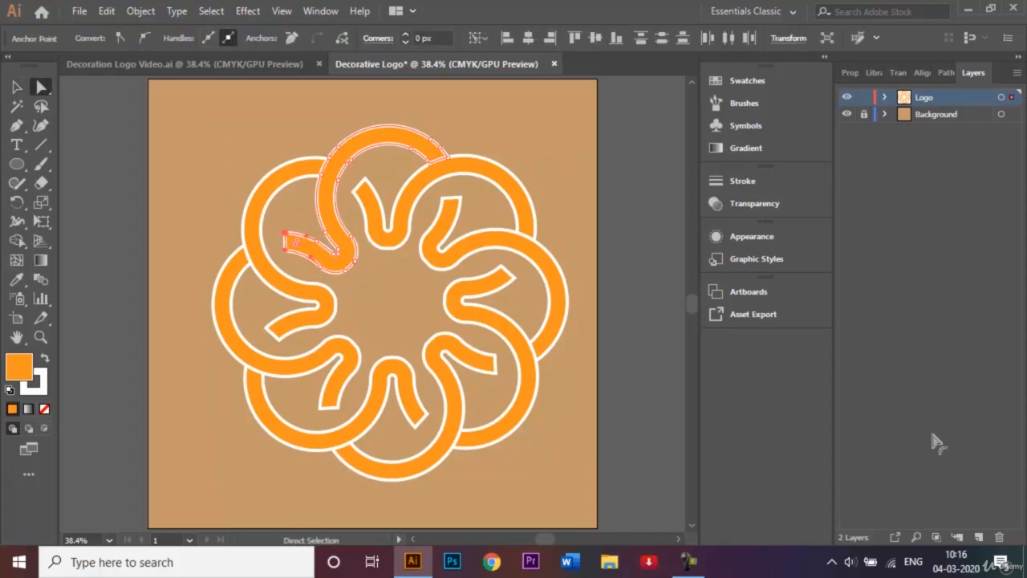
drag(296, 241, 312, 248)
Step: Select the inner end corners of the other seven bands, round them all together to 20.01 px, and deselect the bands
click(377, 189)
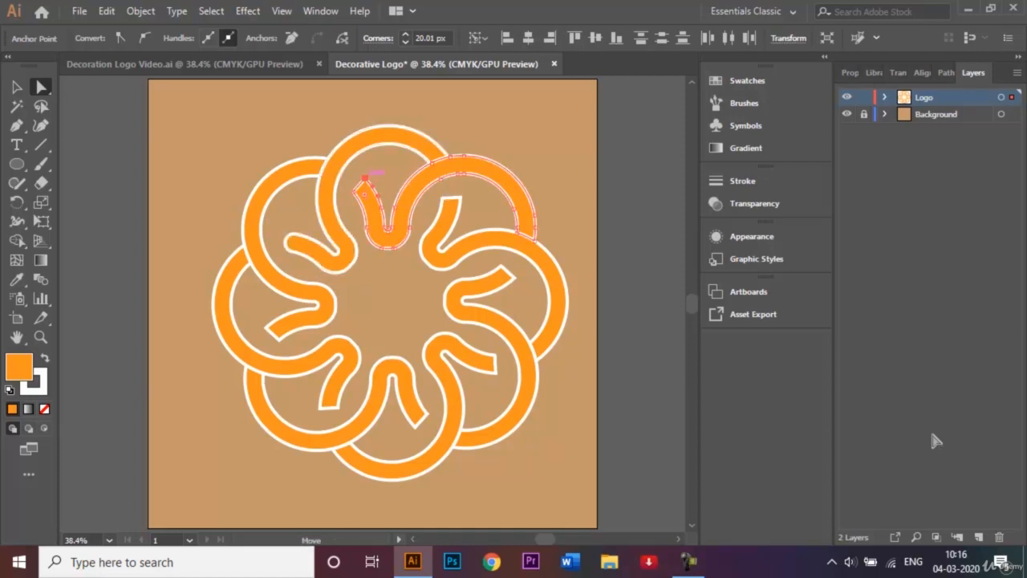
shift+click(353, 190)
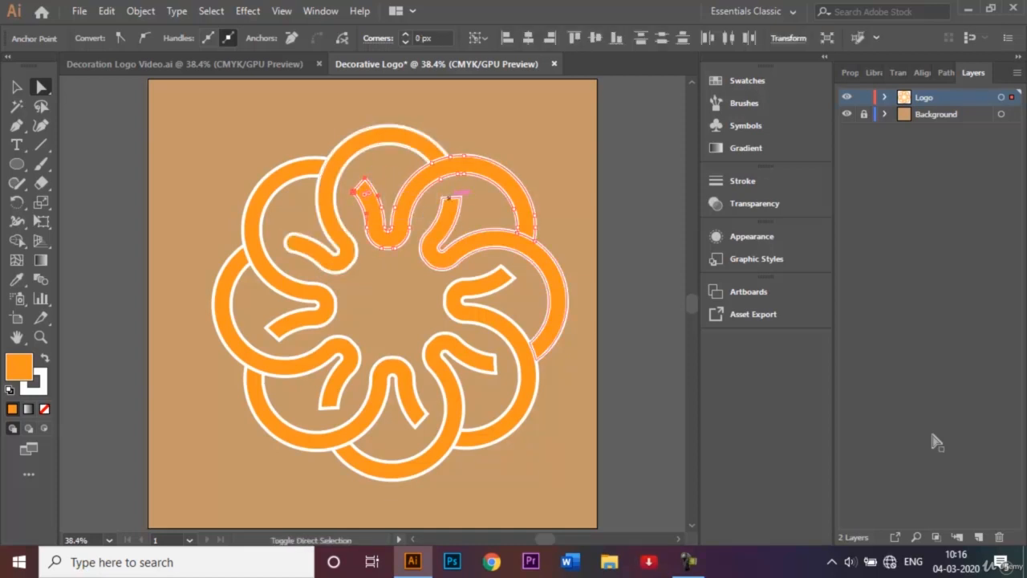
shift+click(442, 197)
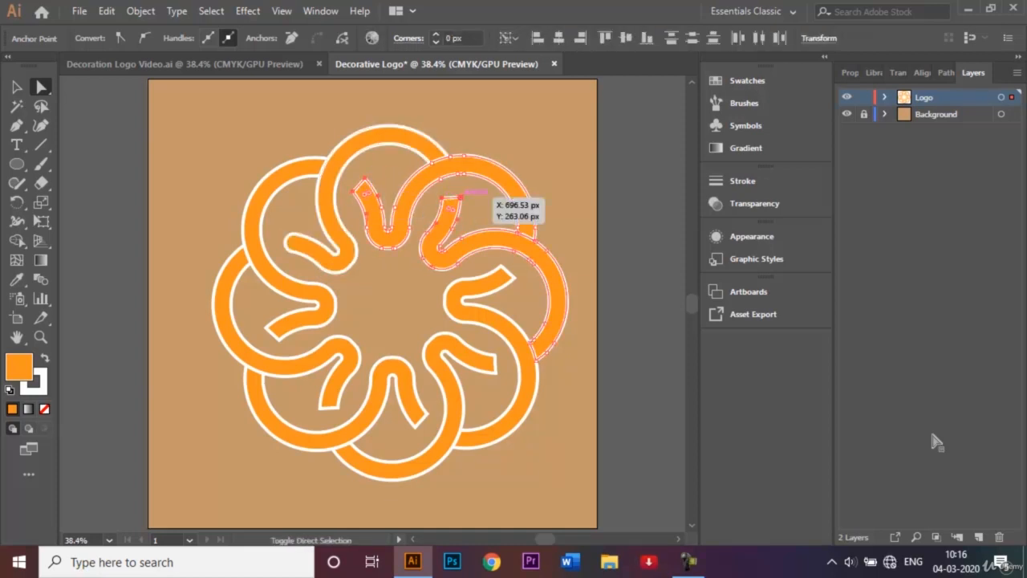
shift+click(501, 266)
drag(501, 266, 514, 277)
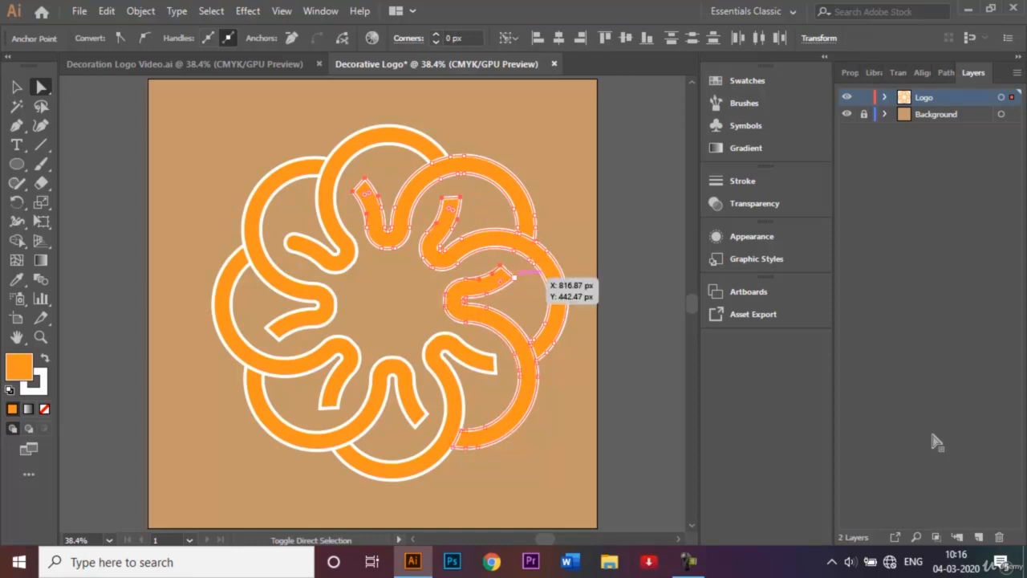
shift+click(495, 354)
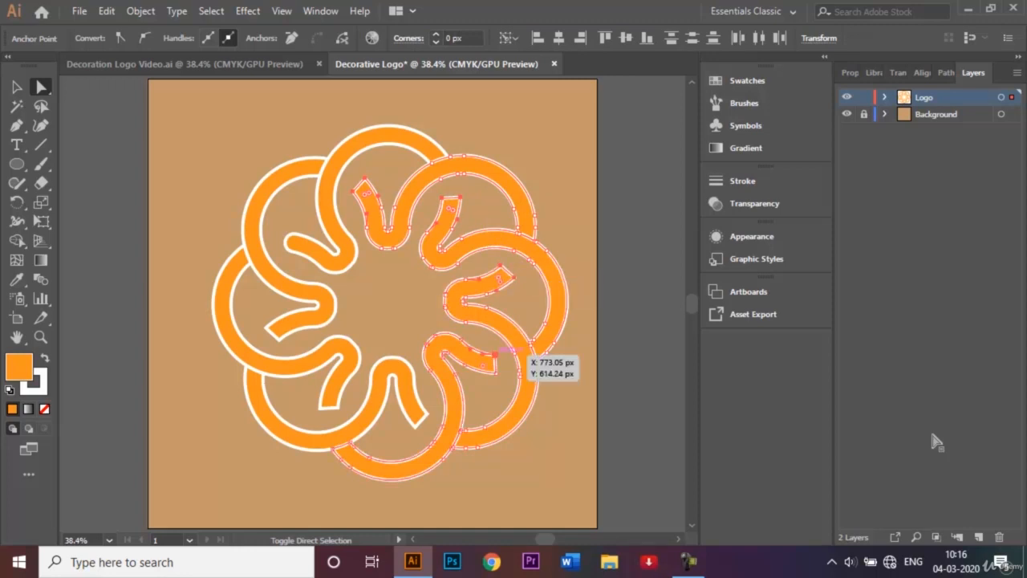
shift+click(414, 426)
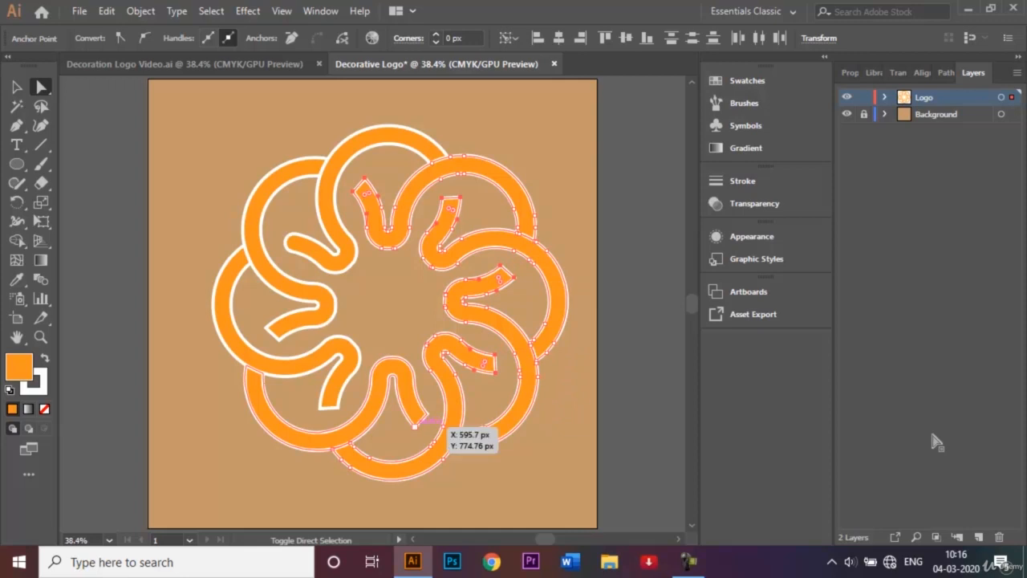
shift+click(415, 427)
shift+click(426, 414)
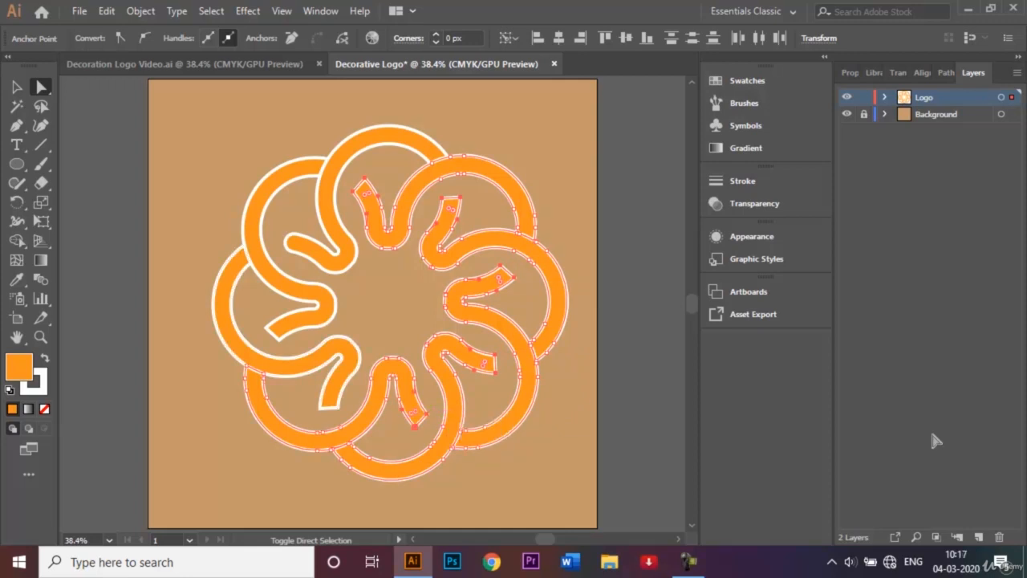
shift+click(320, 407)
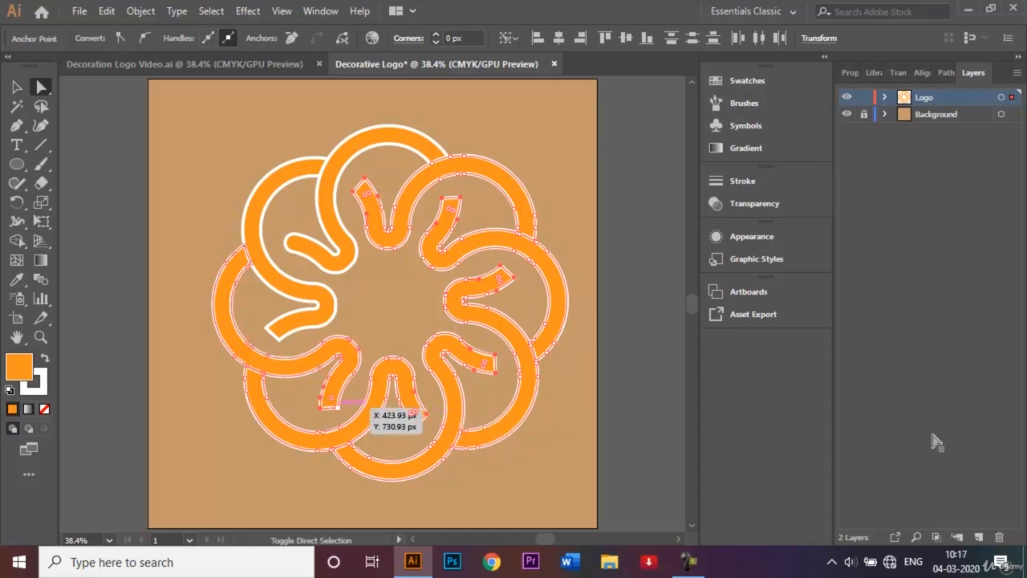
shift+click(337, 407)
shift+click(279, 339)
shift+click(266, 327)
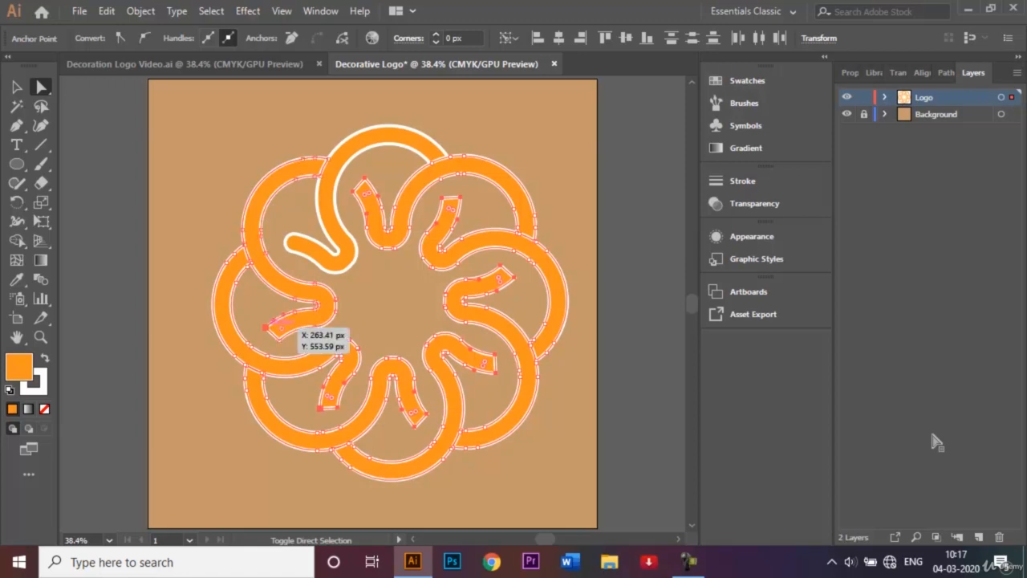
shift+click(279, 338)
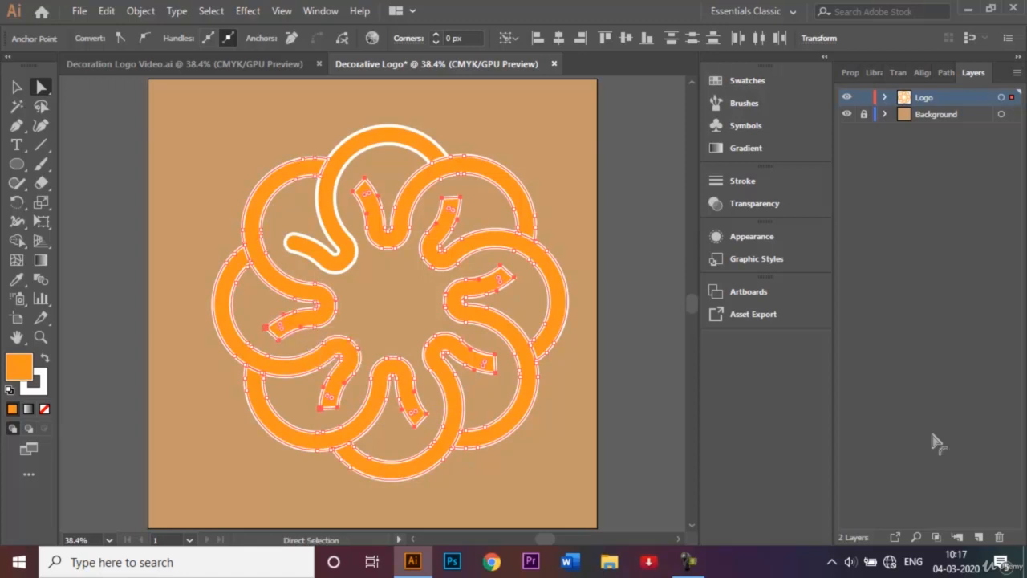
drag(281, 326, 316, 318)
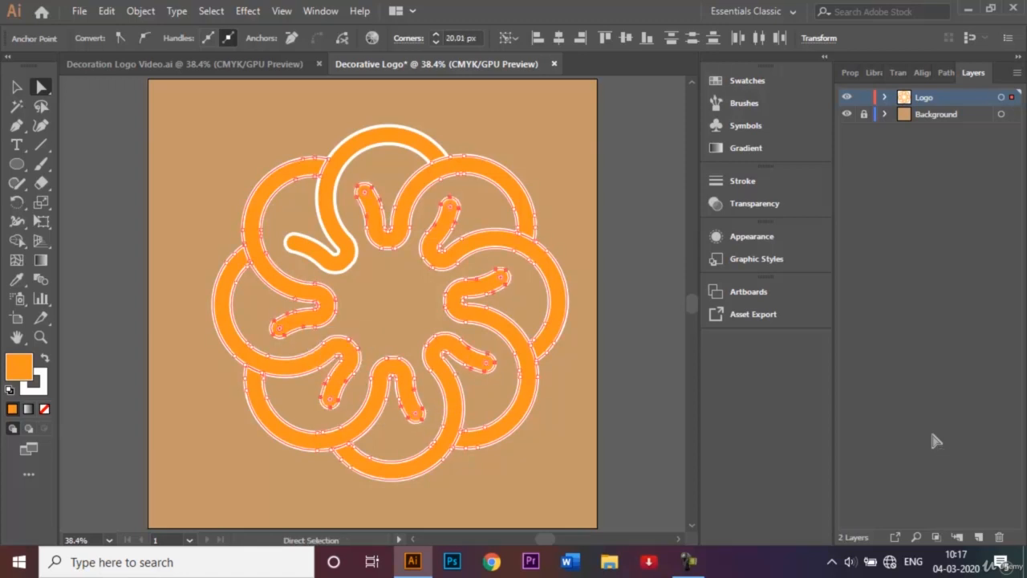
key(v)
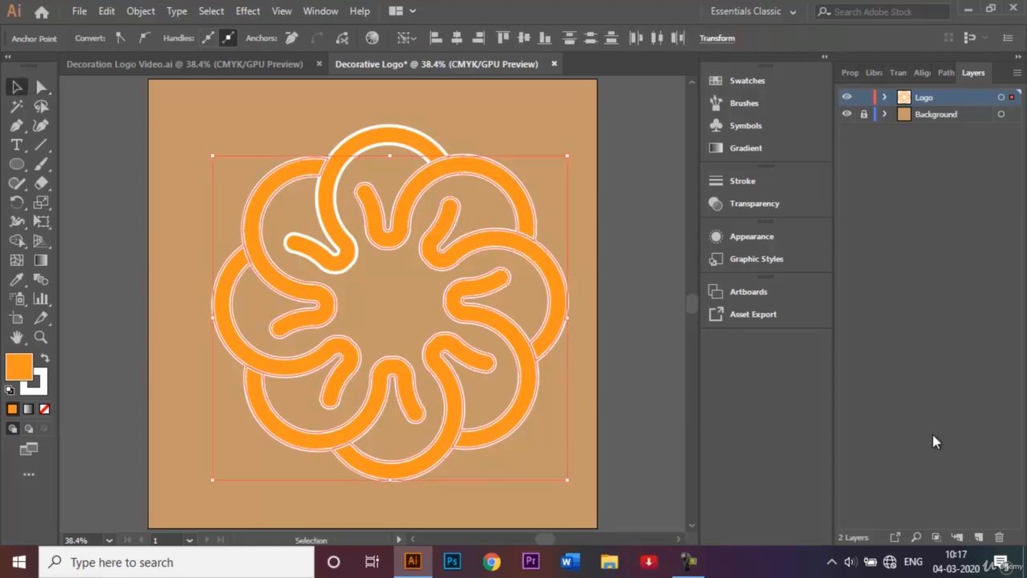
key(ctrl+shift+a)
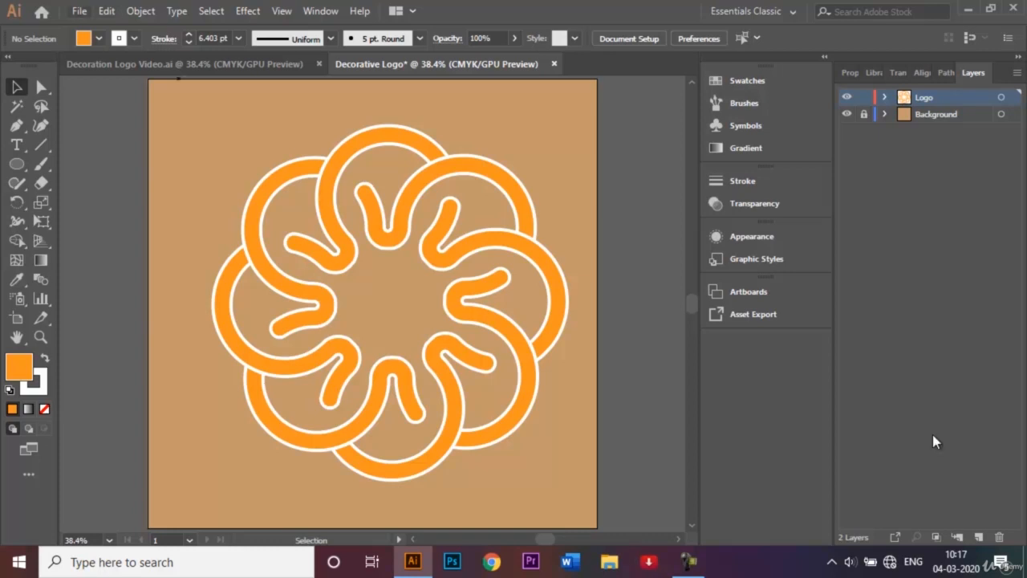
Step: Save the document as Decorative Logo.ai in the Udemy folder in Adobe Illustrator format, with Illustrator CC version and default options
key(alt+f)
key(Down)
key(Down)
key(Down)
key(Down)
key(Down)
key(Down)
key(Return)
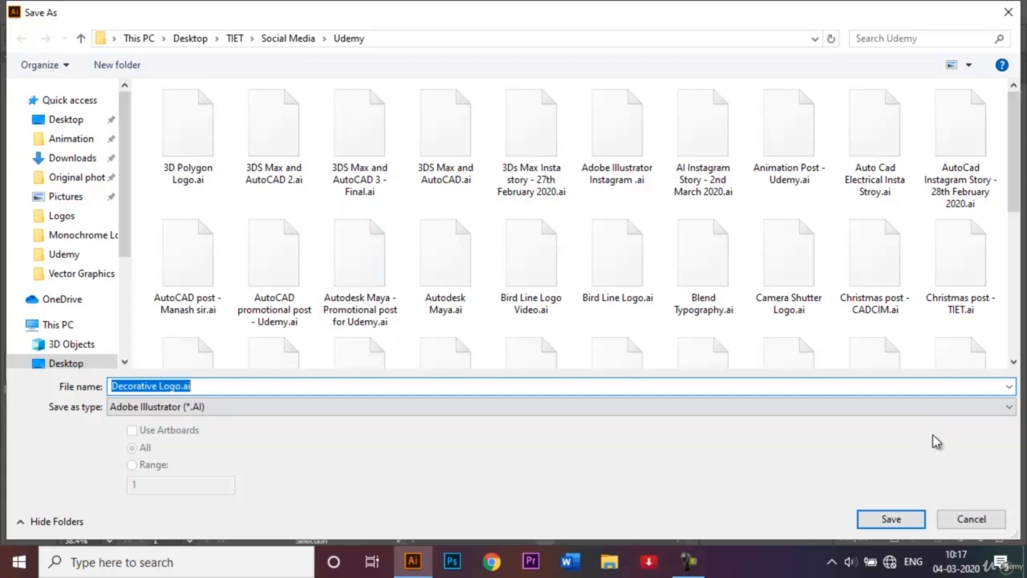
key(Right)
key(Return)
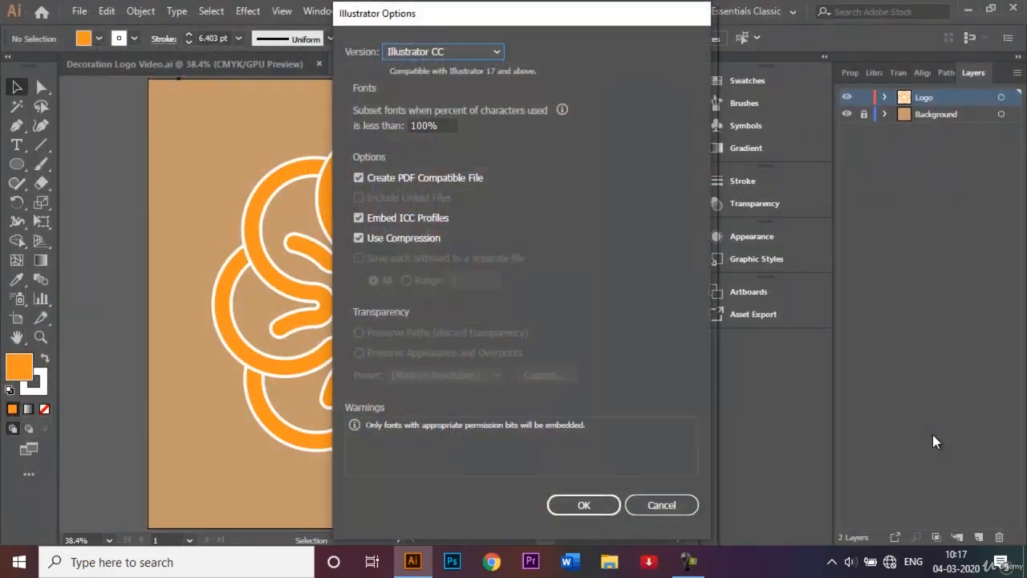
key(Return)
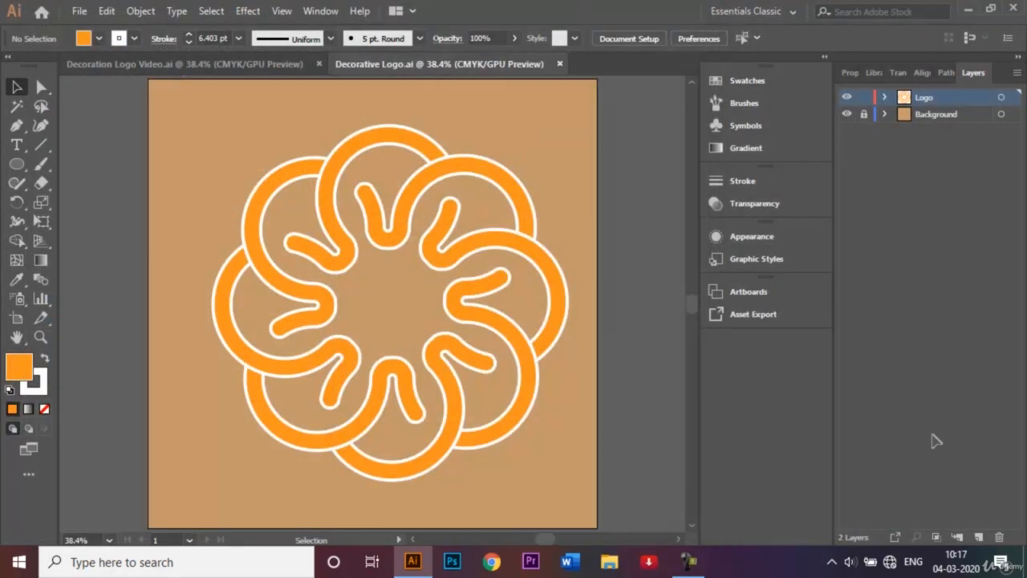